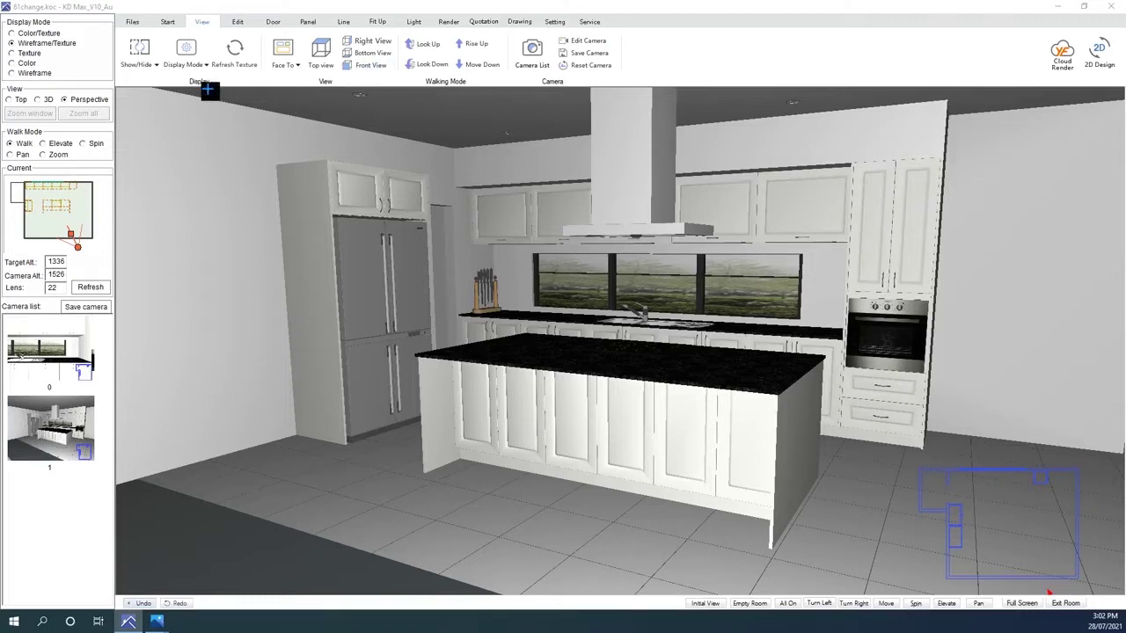
Browse the Files, Start, View, Edit, Door, Panel, Line and Fit Up tool sets in turn.
{"action": "left_click", "coordinate": [134, 22]}
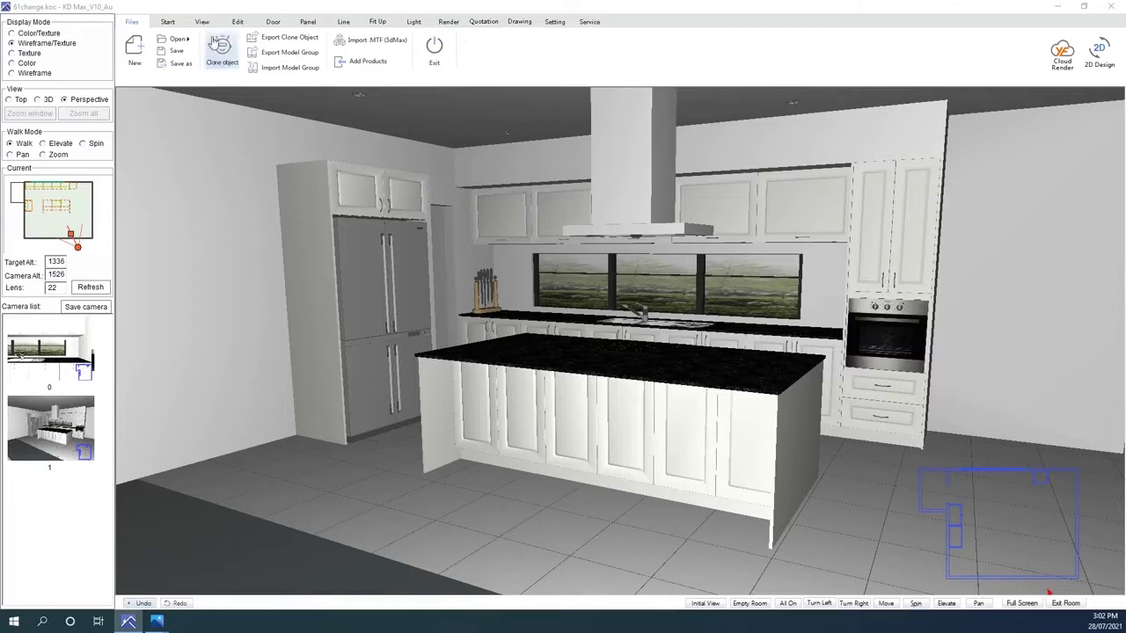
{"action": "left_click", "coordinate": [165, 24]}
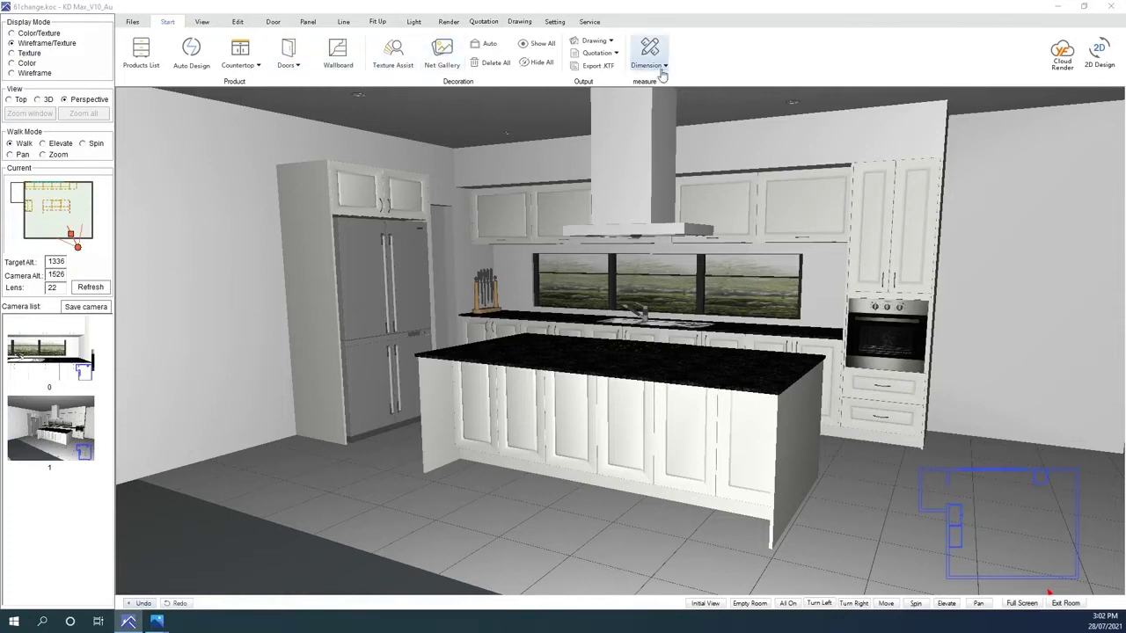
{"action": "left_click", "coordinate": [203, 22]}
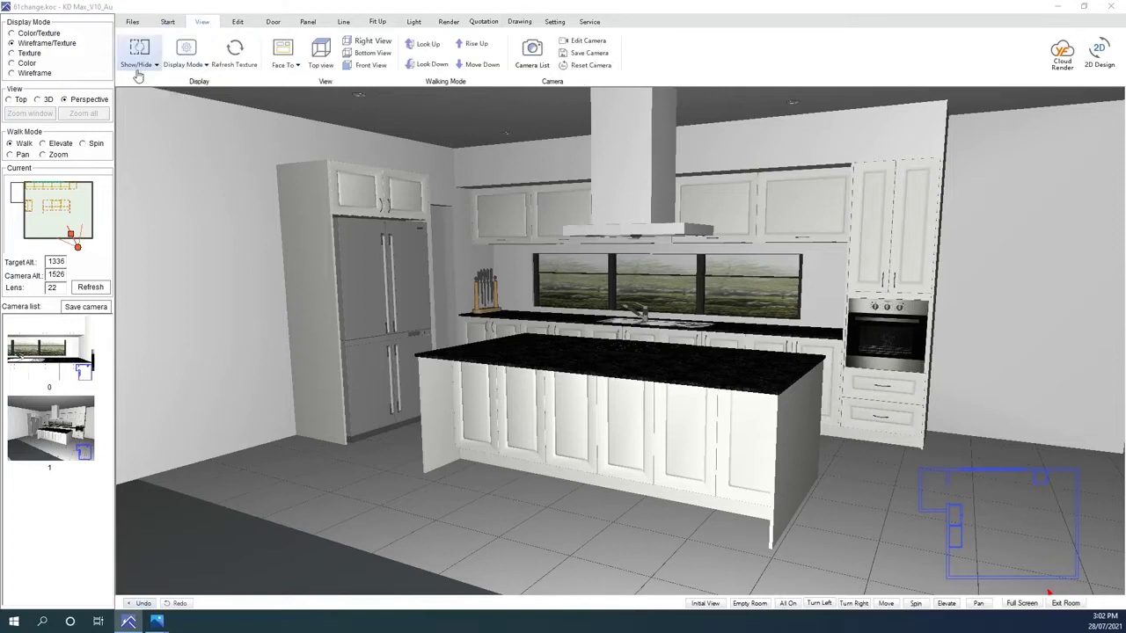
{"action": "left_click", "coordinate": [246, 23]}
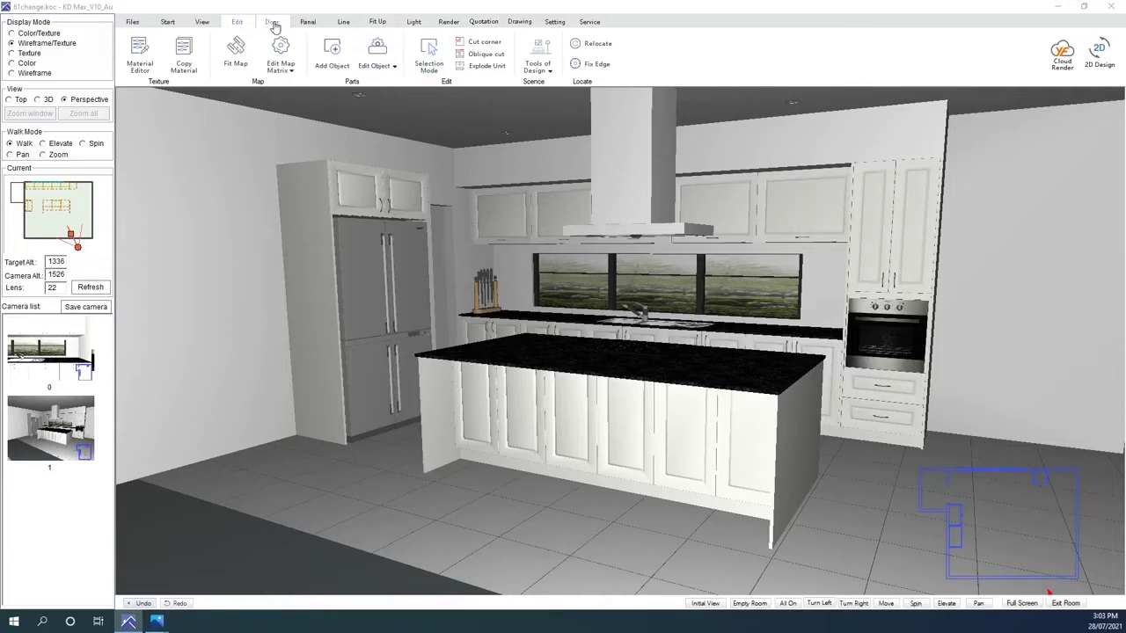
{"action": "left_click", "coordinate": [273, 22]}
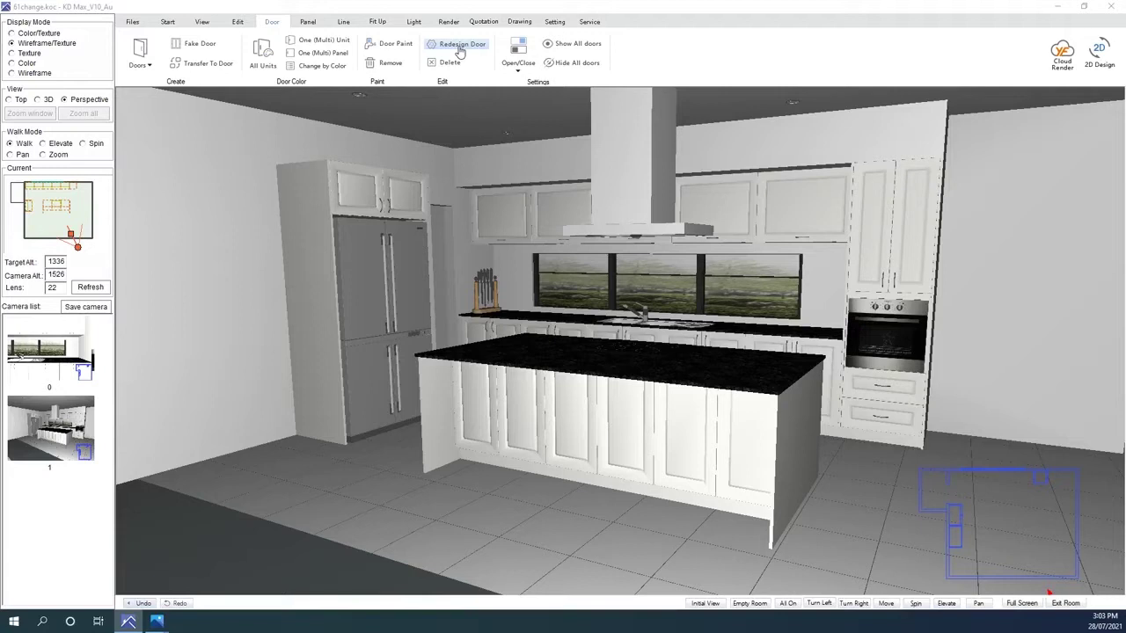
{"action": "left_click", "coordinate": [315, 24]}
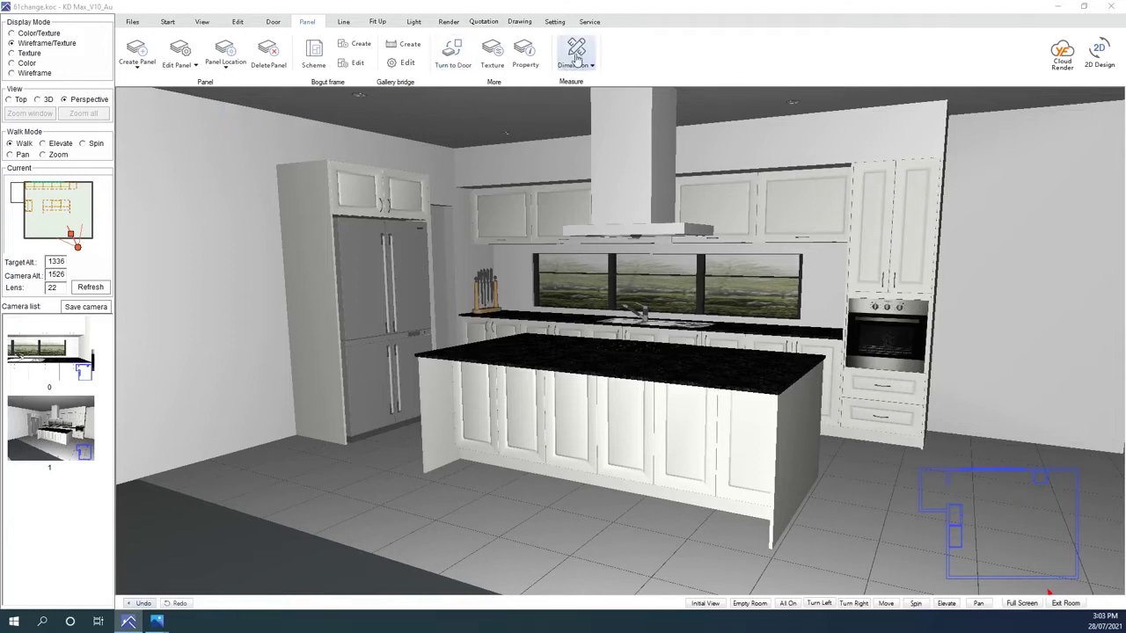
{"action": "left_click", "coordinate": [344, 23]}
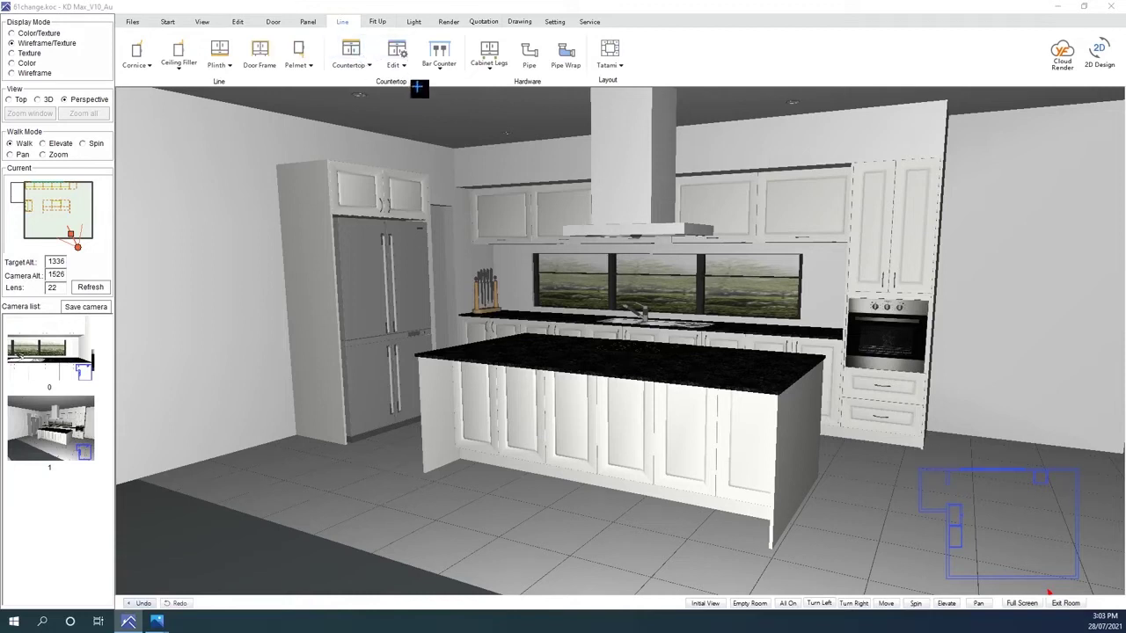
{"action": "left_click", "coordinate": [382, 24]}
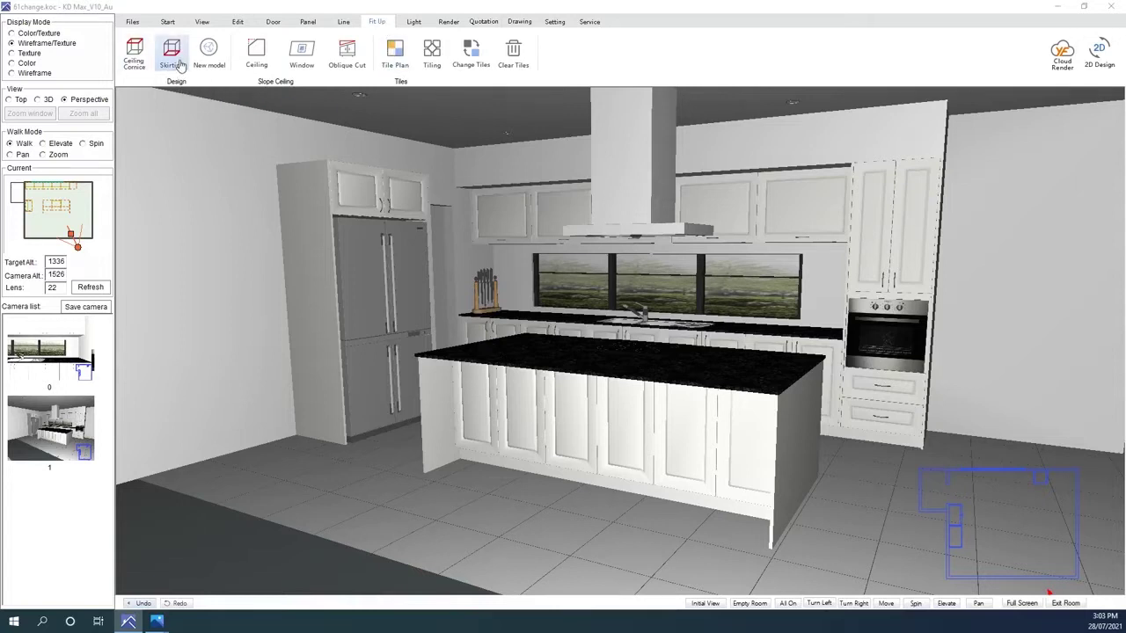
Look through the Light and Render tools, opening and closing the rendering output list.
{"action": "left_click", "coordinate": [410, 24]}
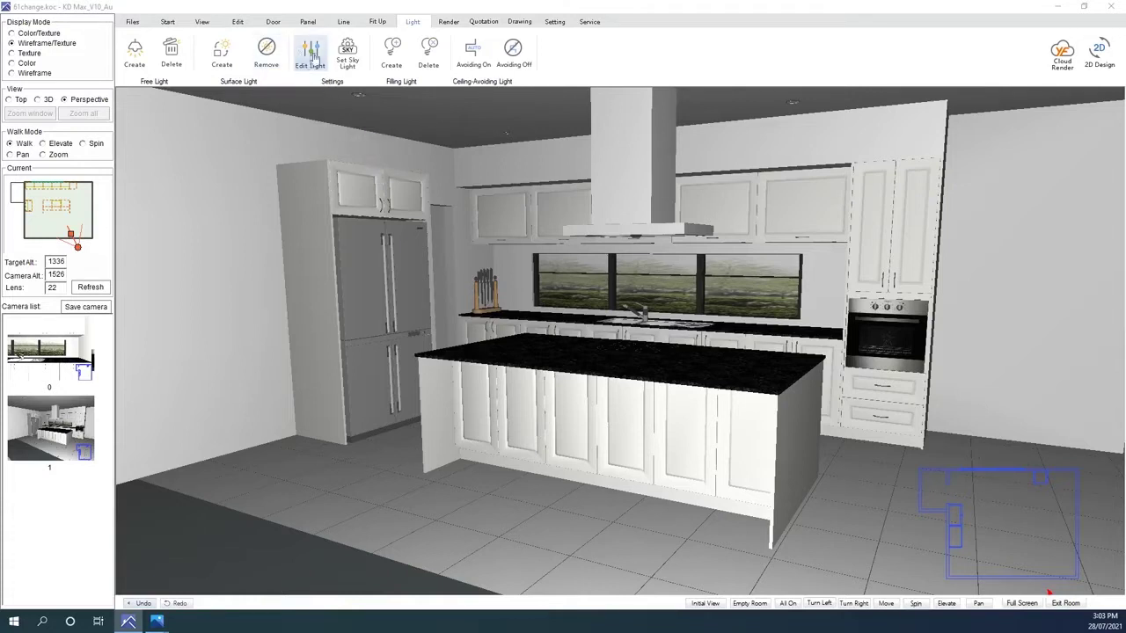
{"action": "left_click", "coordinate": [456, 22]}
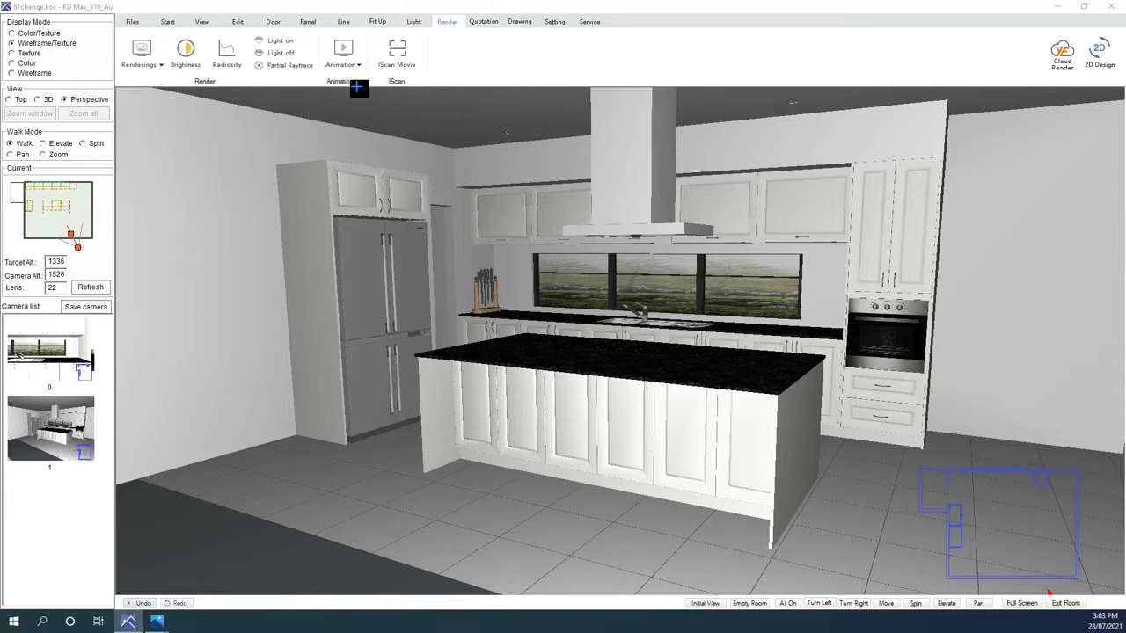
{"action": "left_click", "coordinate": [149, 71]}
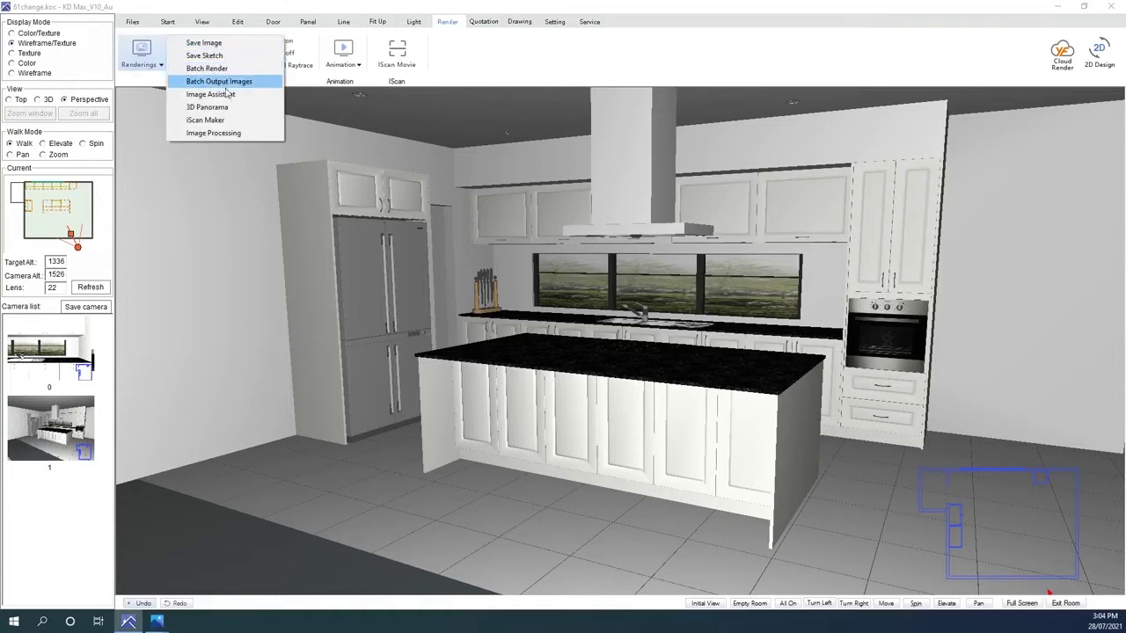
{"action": "left_click", "coordinate": [475, 66]}
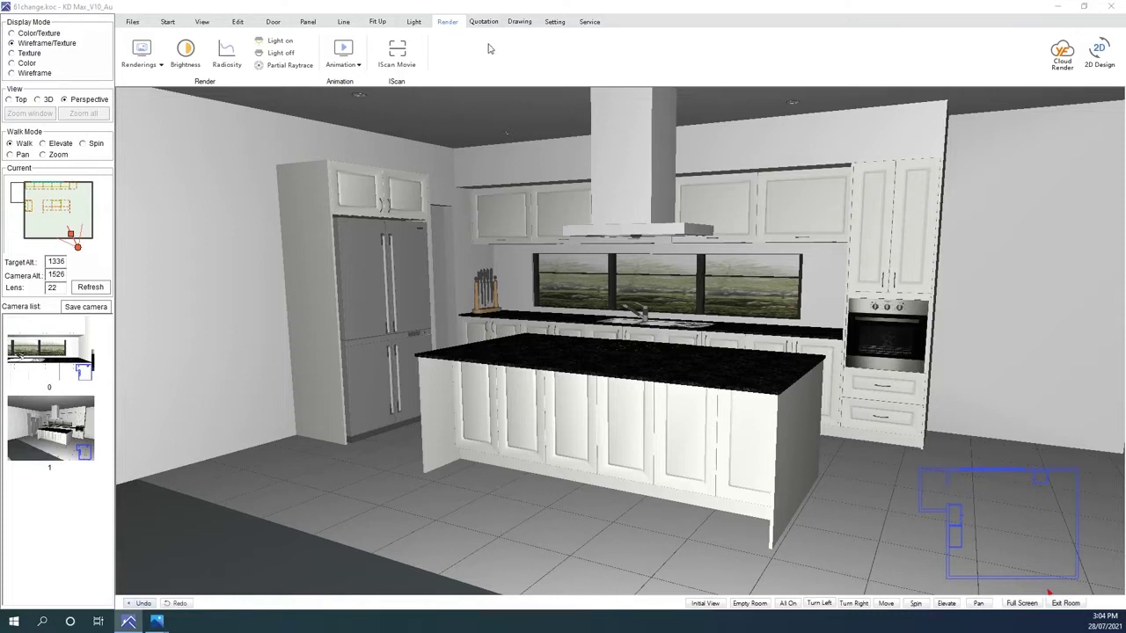
Browse the Quotation, Drawing, Setting and Service tools, then open the Start product catalogue.
{"action": "left_click", "coordinate": [484, 25]}
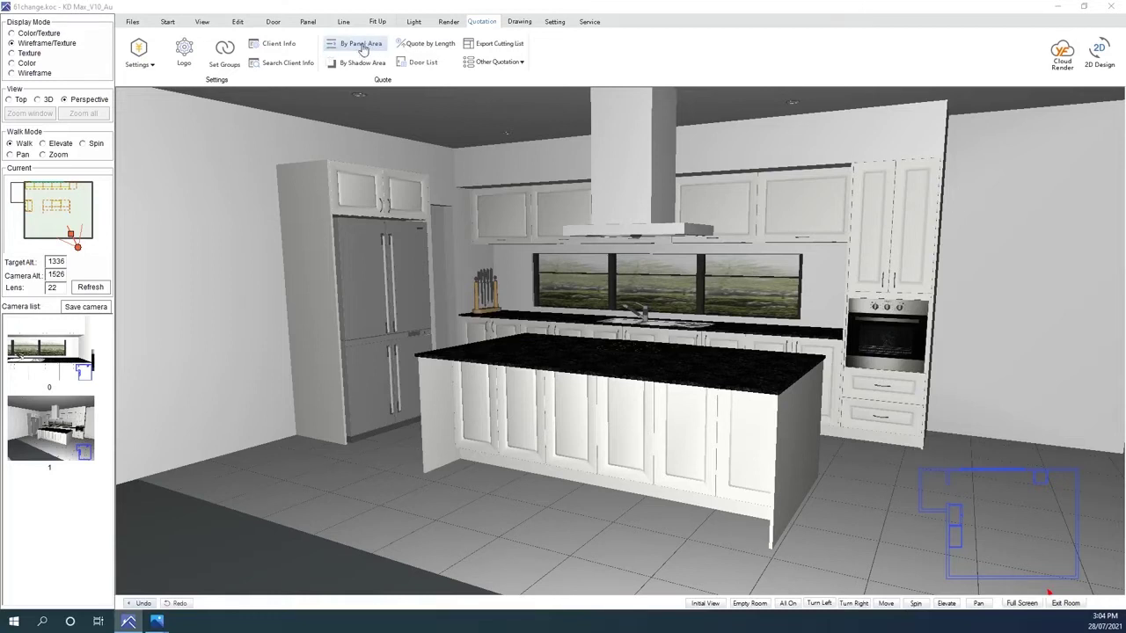
{"action": "left_click", "coordinate": [518, 23]}
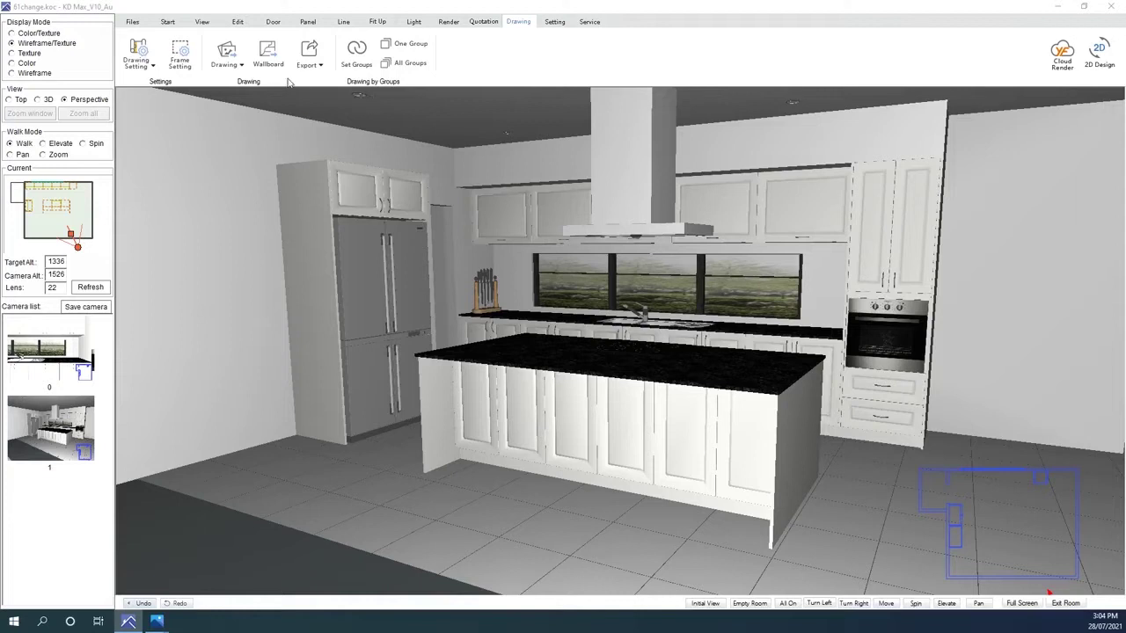
{"action": "left_click", "coordinate": [552, 24]}
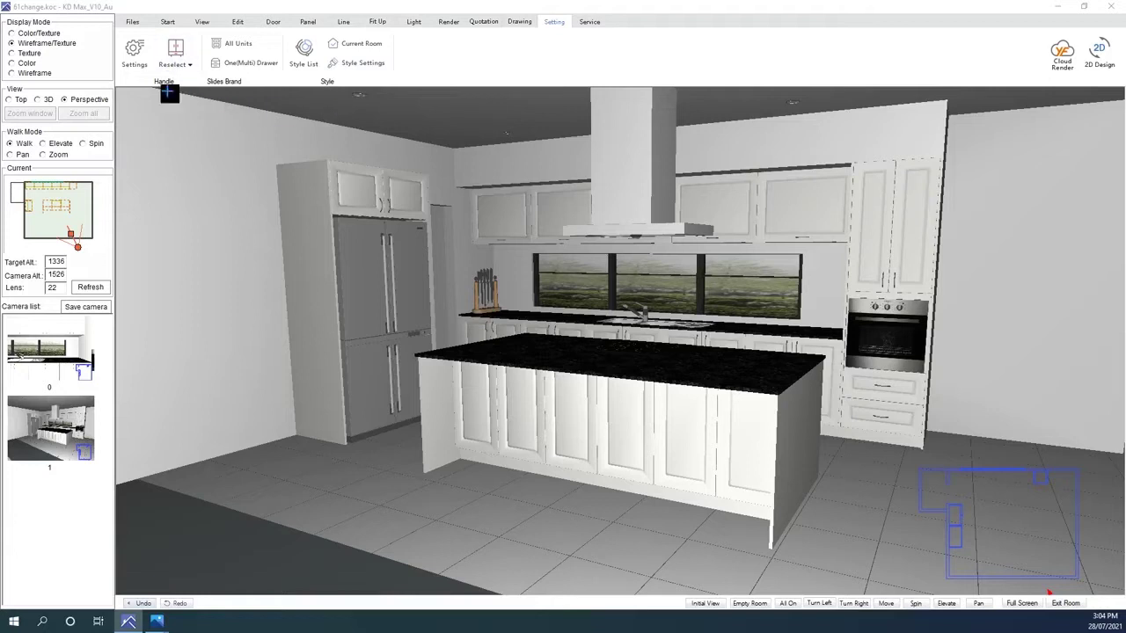
{"action": "left_click", "coordinate": [591, 24]}
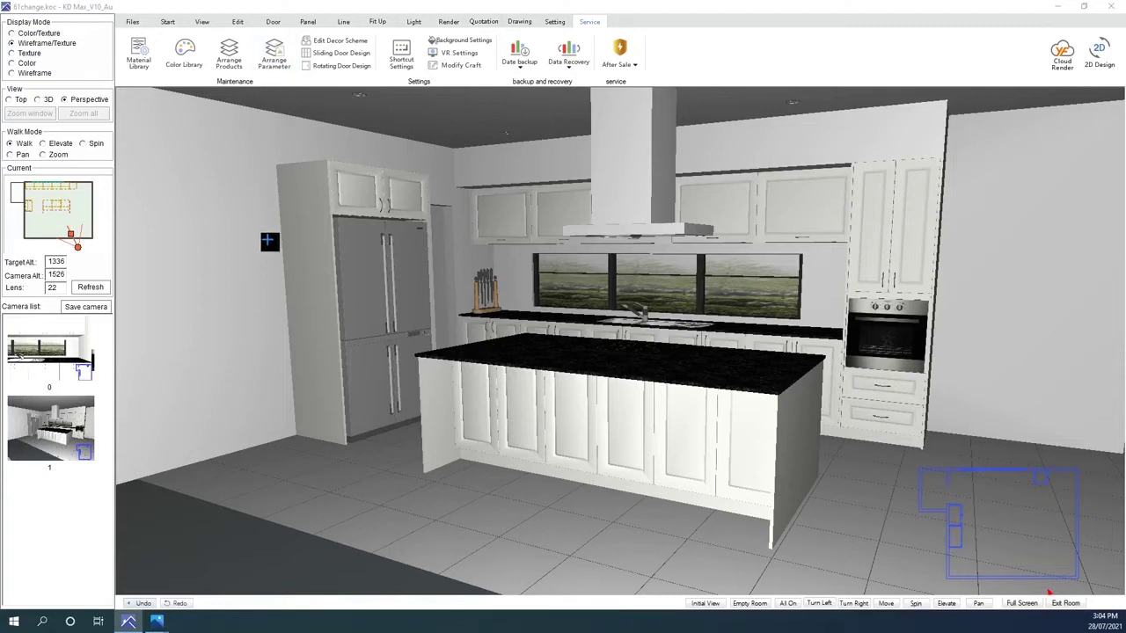
{"action": "left_click", "coordinate": [172, 21]}
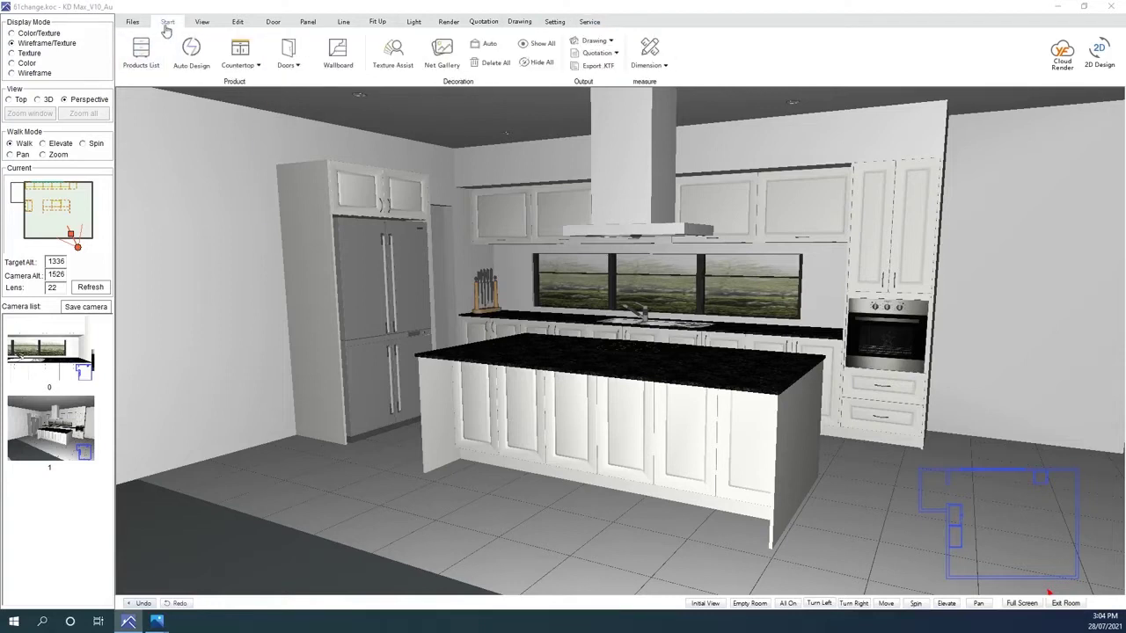
{"action": "left_click", "coordinate": [142, 67]}
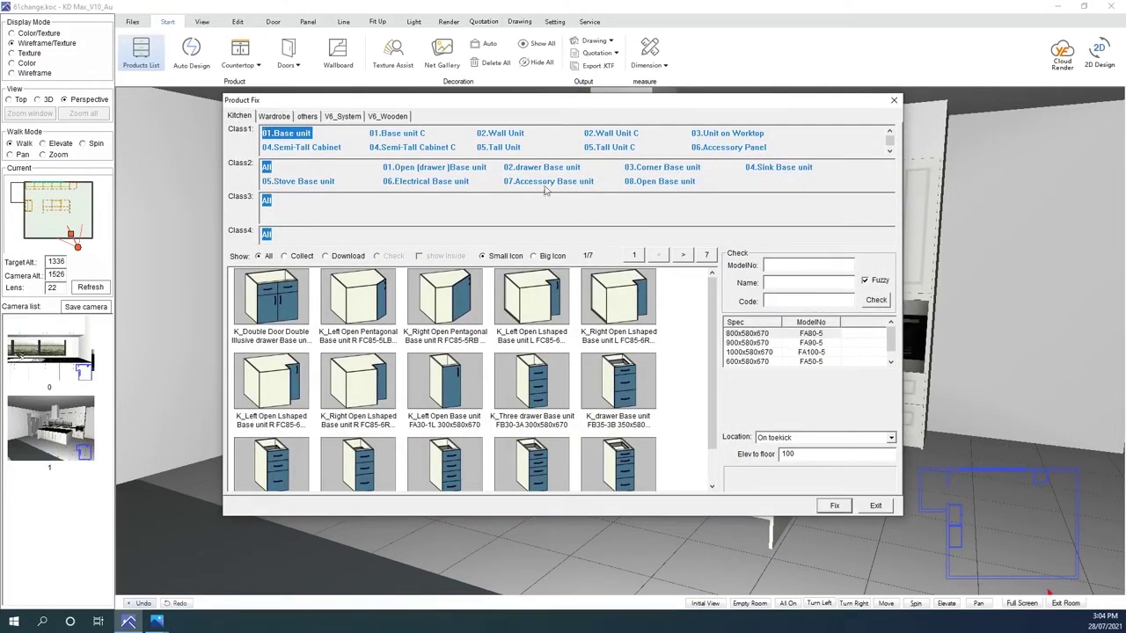
Fit the double-door tall unit from 05.Tall Unit at 1000 wide, 2100 high, with Panel shelves.
{"action": "left_click", "coordinate": [513, 147]}
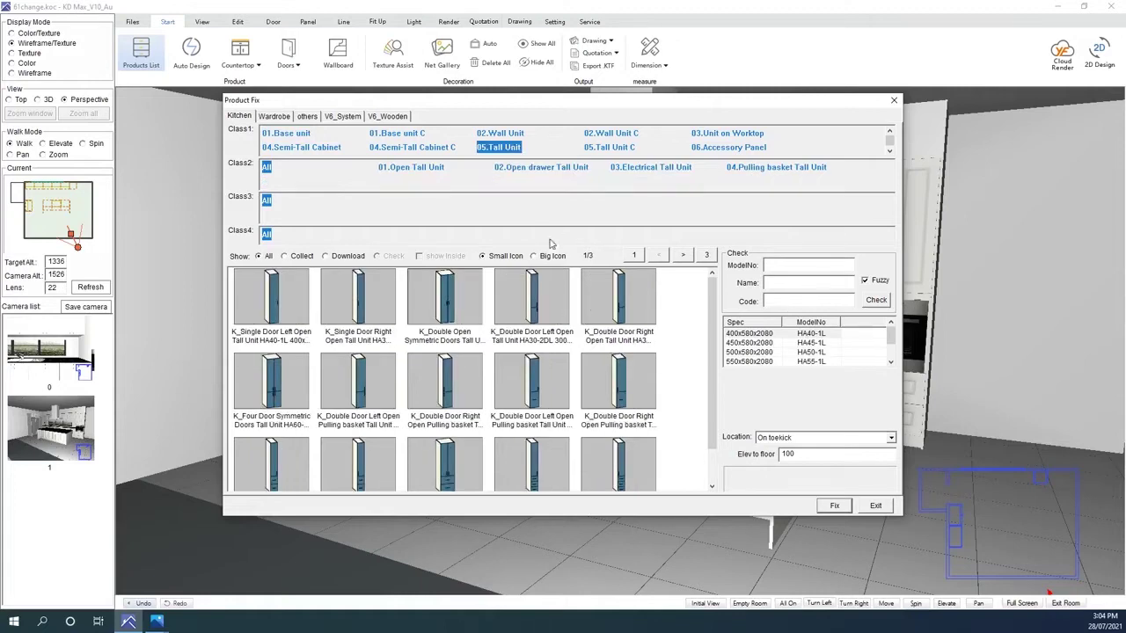
{"action": "left_click", "coordinate": [451, 315]}
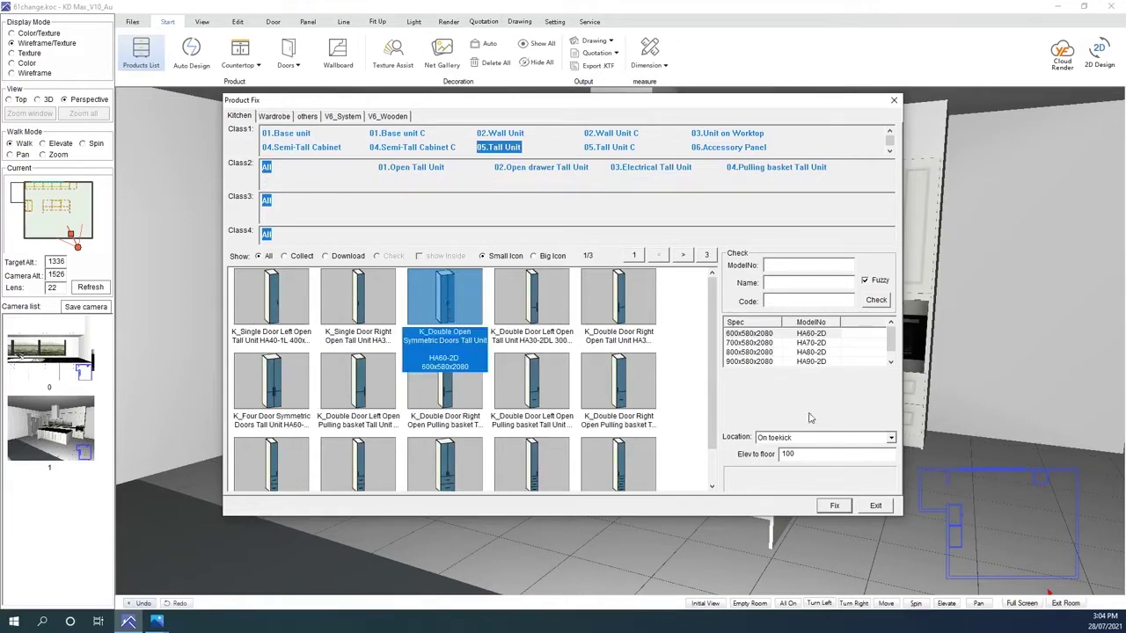
{"action": "left_click", "coordinate": [836, 508]}
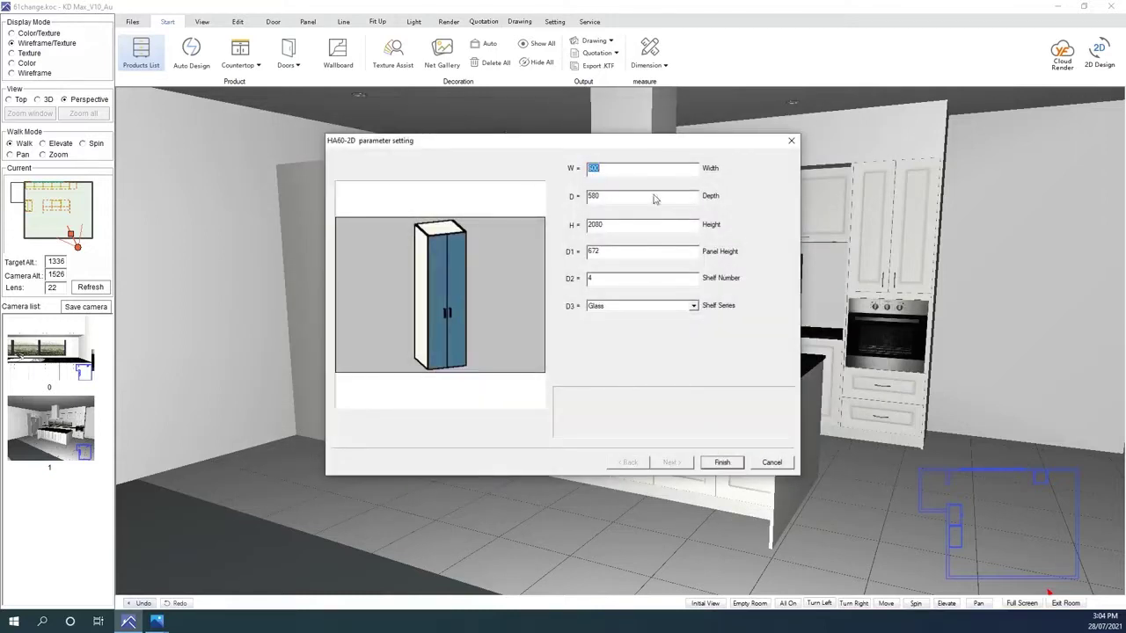
{"action": "type", "text": "1000"}
{"action": "left_click_drag", "start_coordinate": [625, 224], "coordinate": [556, 230]}
{"action": "type", "text": "2100"}
{"action": "left_click", "coordinate": [679, 306]}
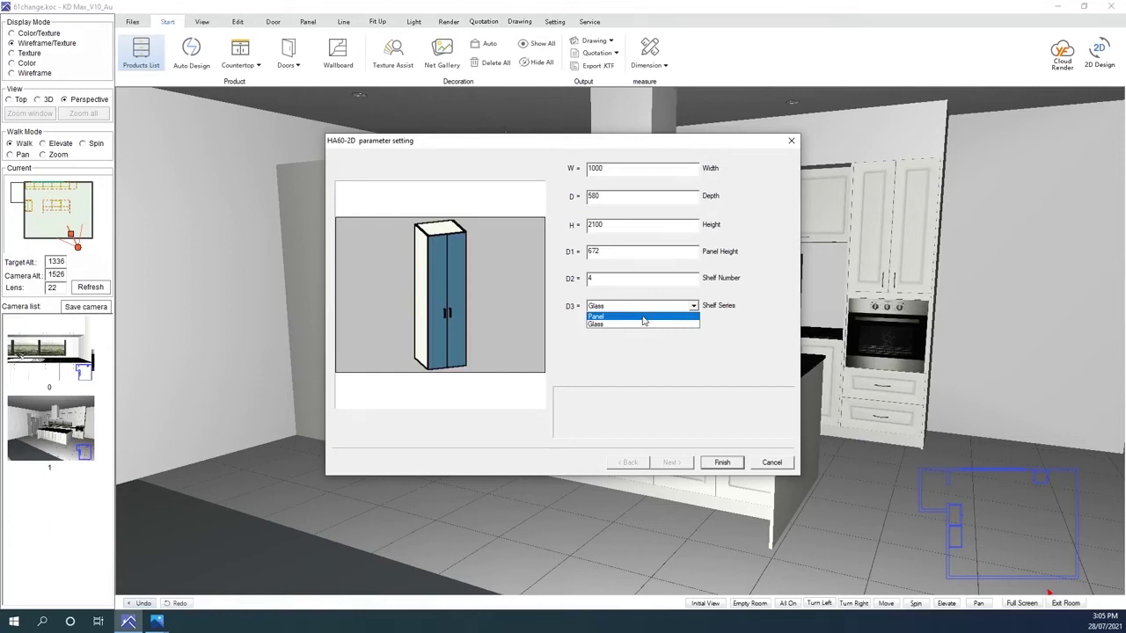
{"action": "left_click", "coordinate": [637, 316]}
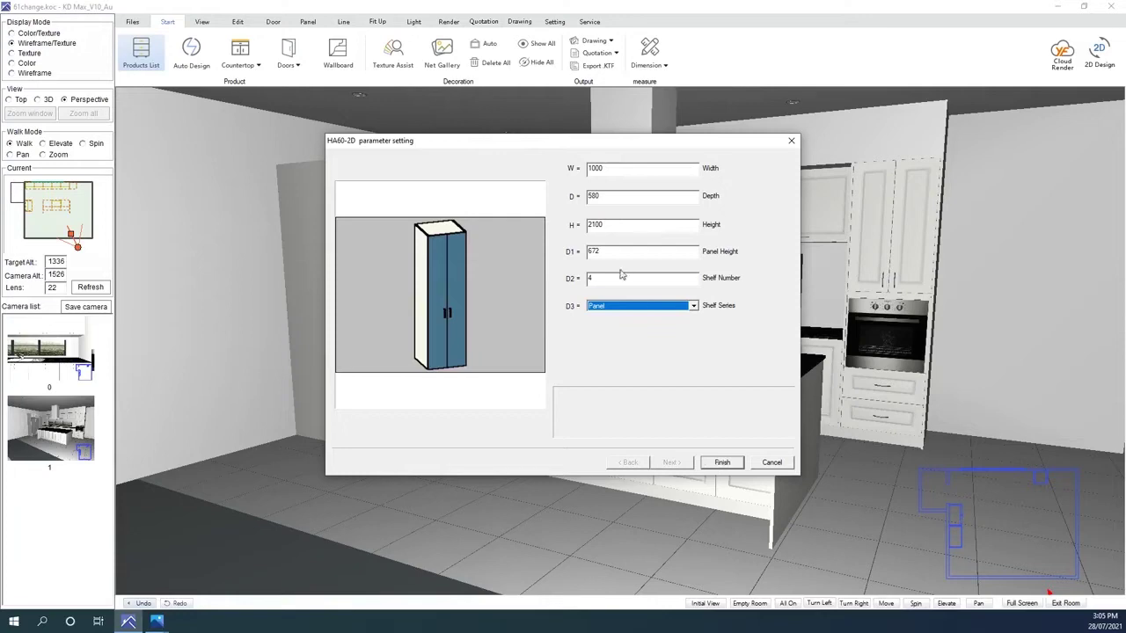
{"action": "double_click", "coordinate": [623, 277]}
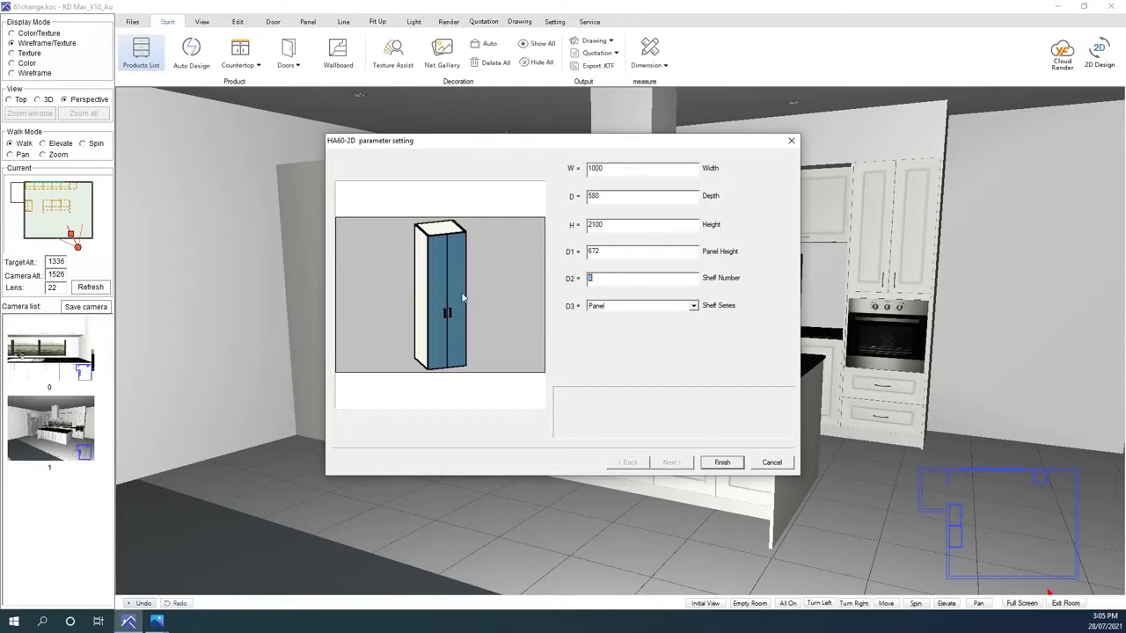
{"action": "left_click", "coordinate": [722, 463]}
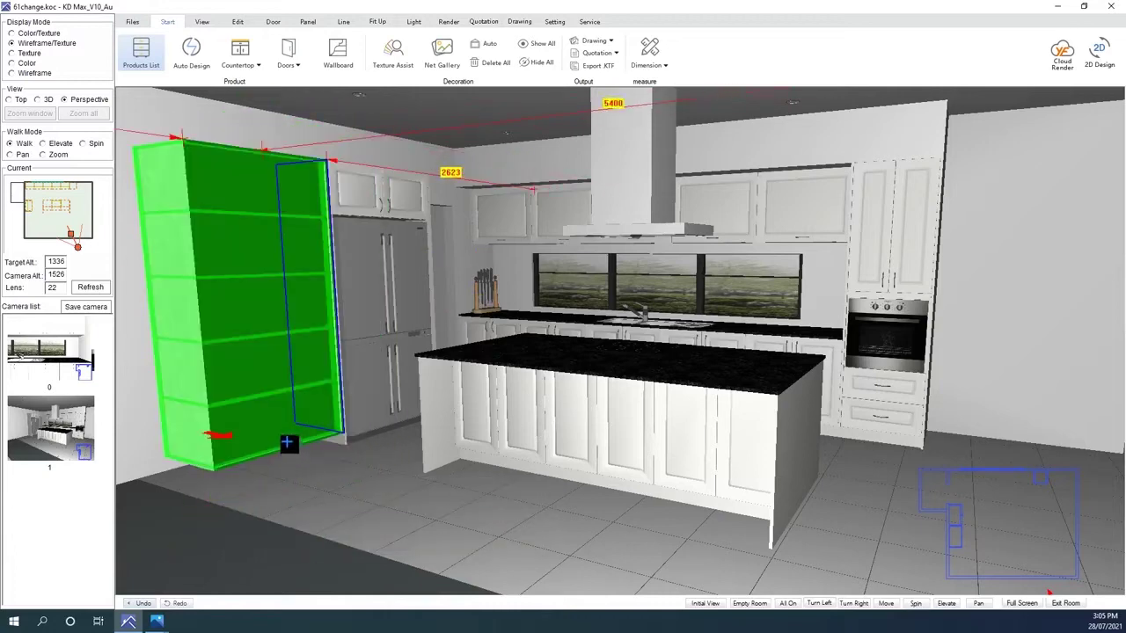
Drop the tall unit beside the fridge and move its side panel to the cabinet's left end.
{"action": "left_click", "coordinate": [295, 385]}
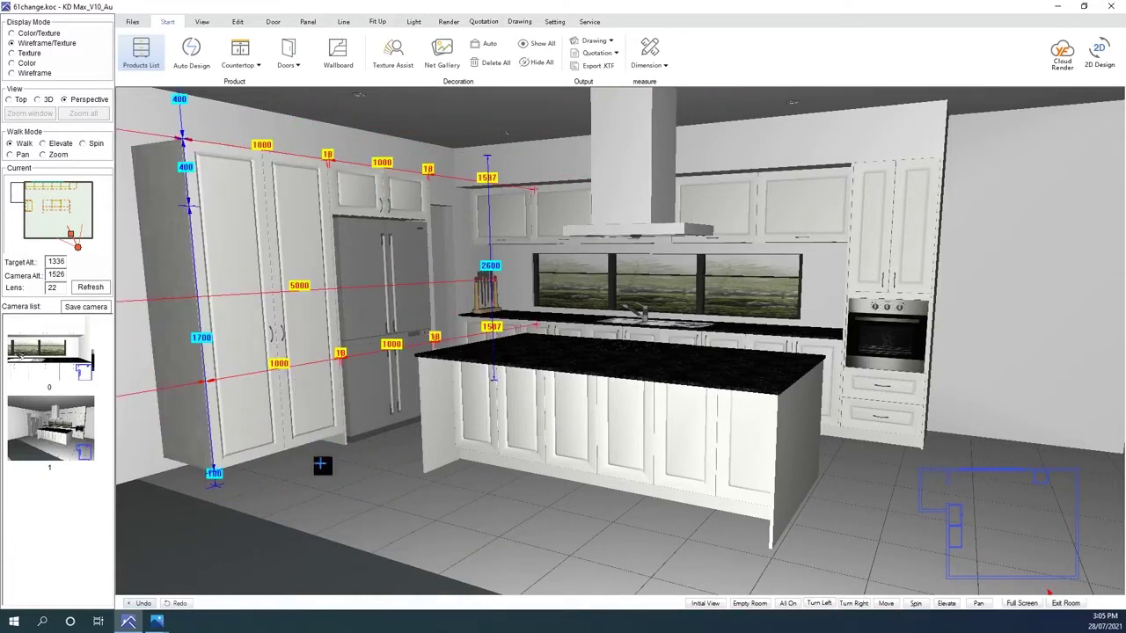
{"action": "left_click_drag", "start_coordinate": [322, 462], "coordinate": [402, 458]}
{"action": "right_click", "coordinate": [457, 425]}
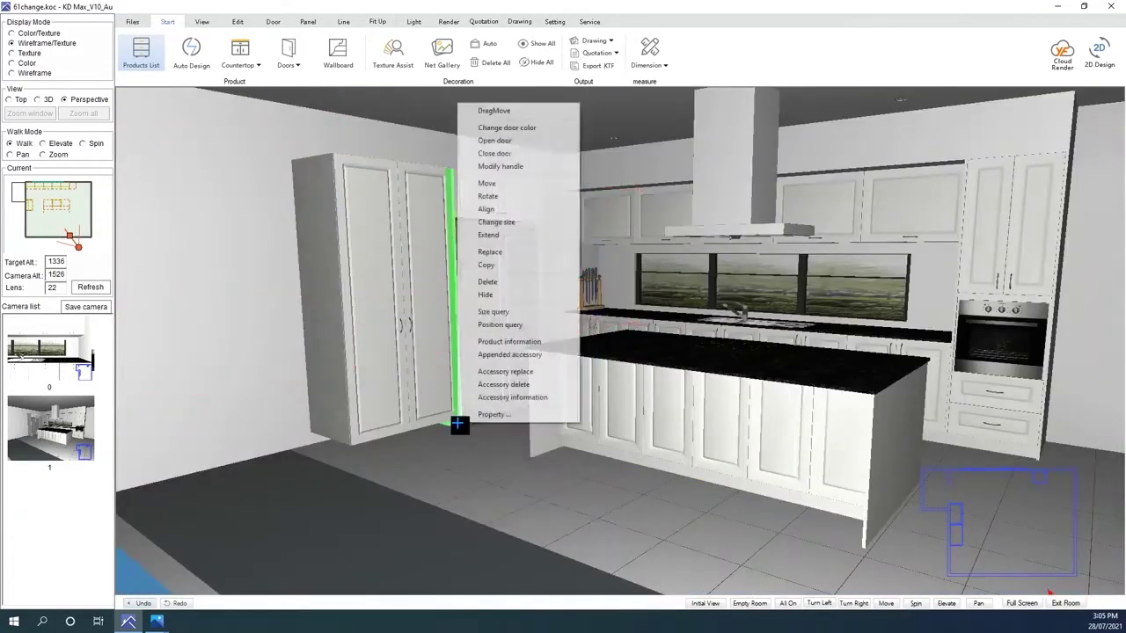
{"action": "left_click", "coordinate": [502, 258]}
{"action": "left_click", "coordinate": [317, 286]}
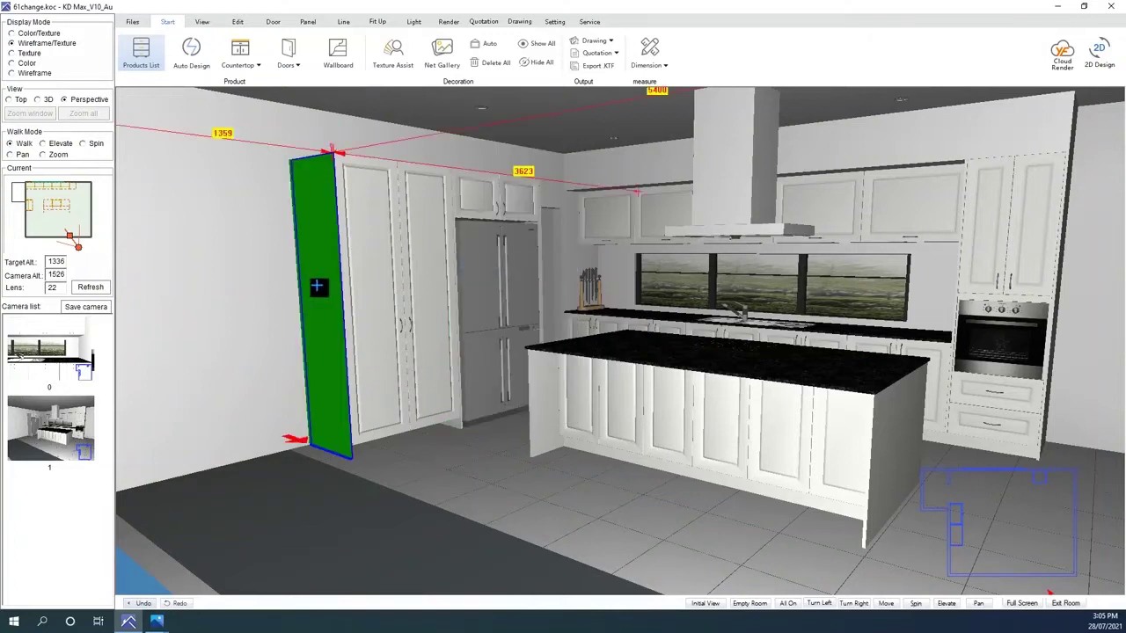
{"action": "left_click", "coordinate": [315, 285]}
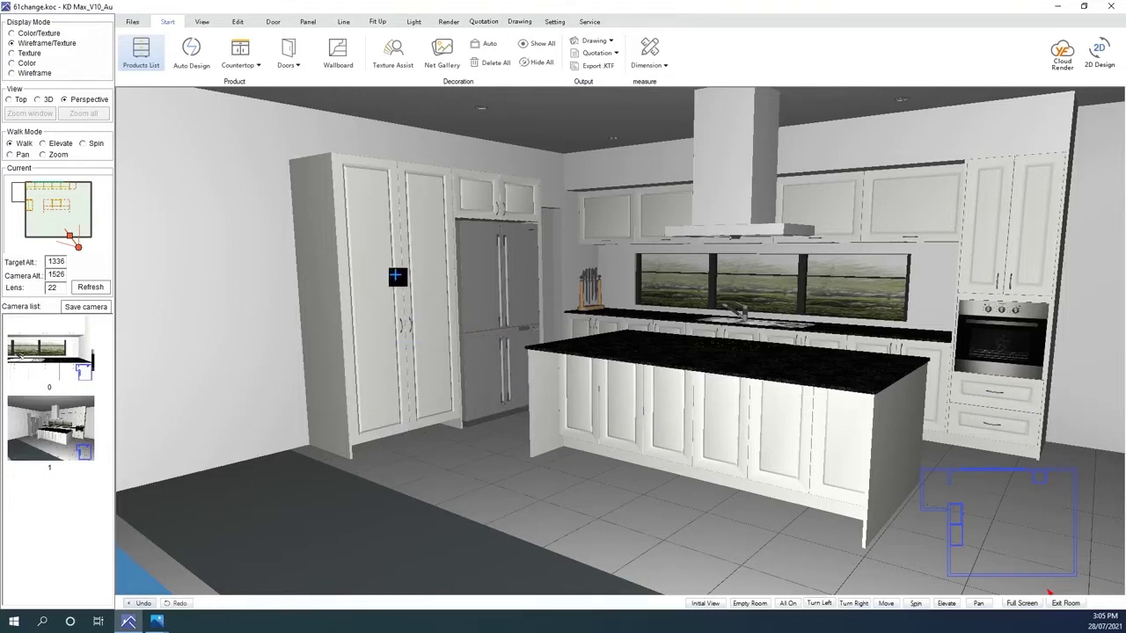
{"action": "left_click", "coordinate": [273, 21]}
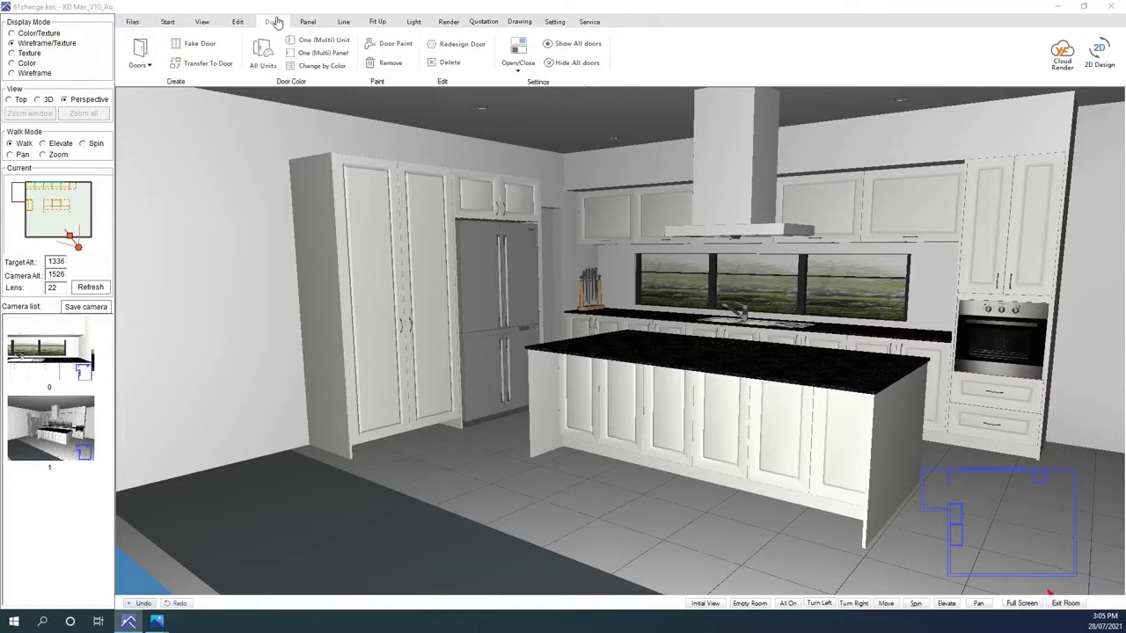
Start a door redesign on the tall cabinet, accepting its door sizes.
{"action": "left_click", "coordinate": [454, 44]}
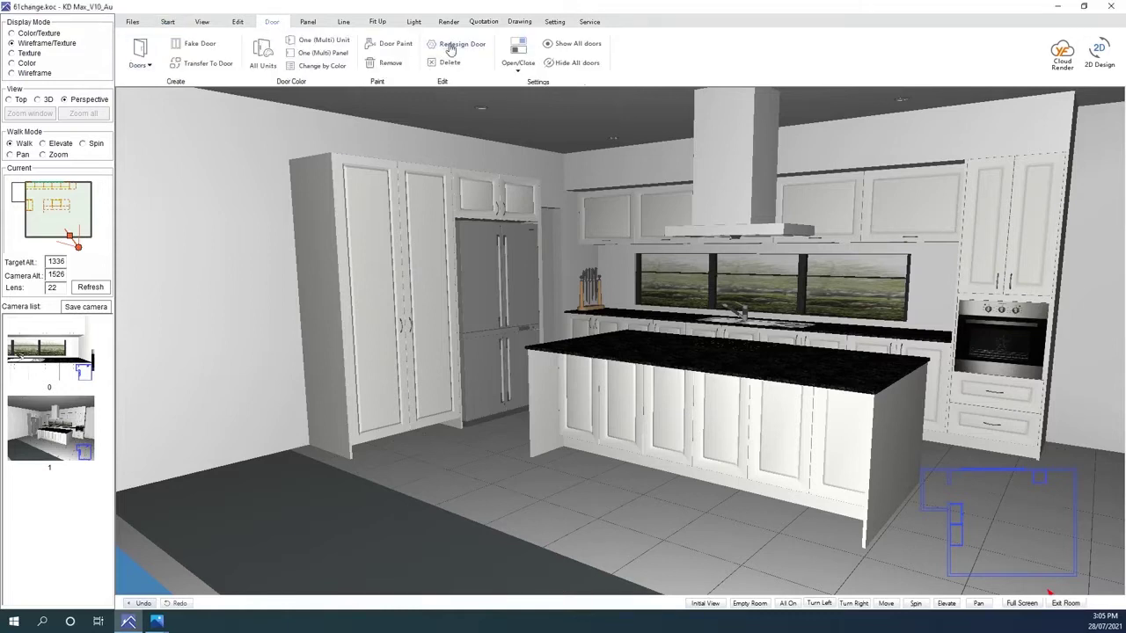
{"action": "left_click", "coordinate": [432, 281]}
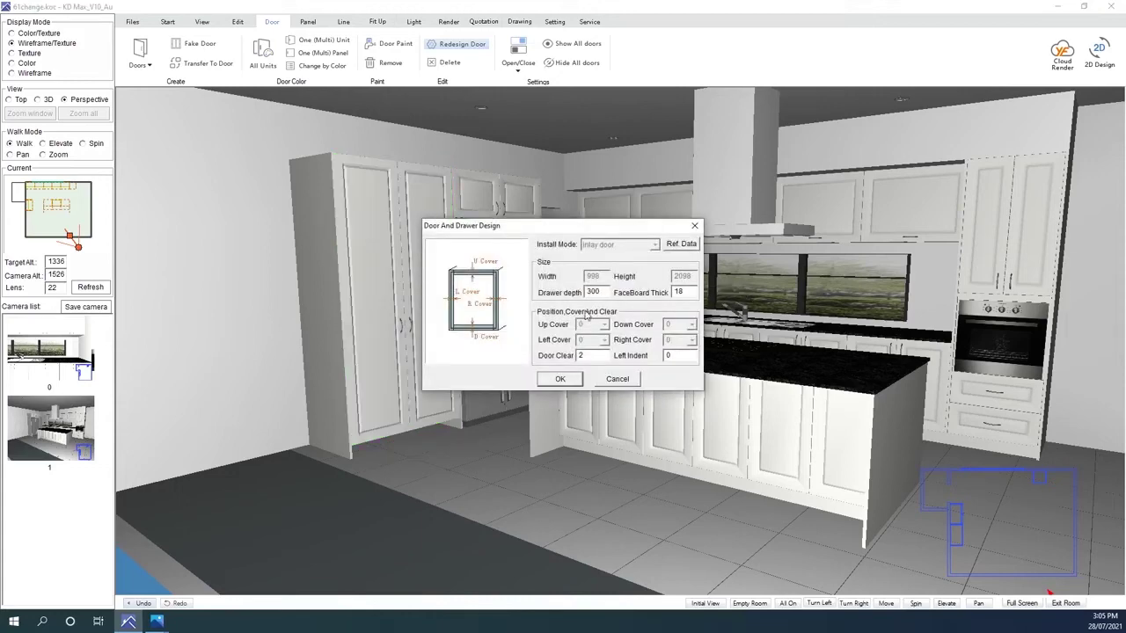
{"action": "left_click", "coordinate": [568, 378]}
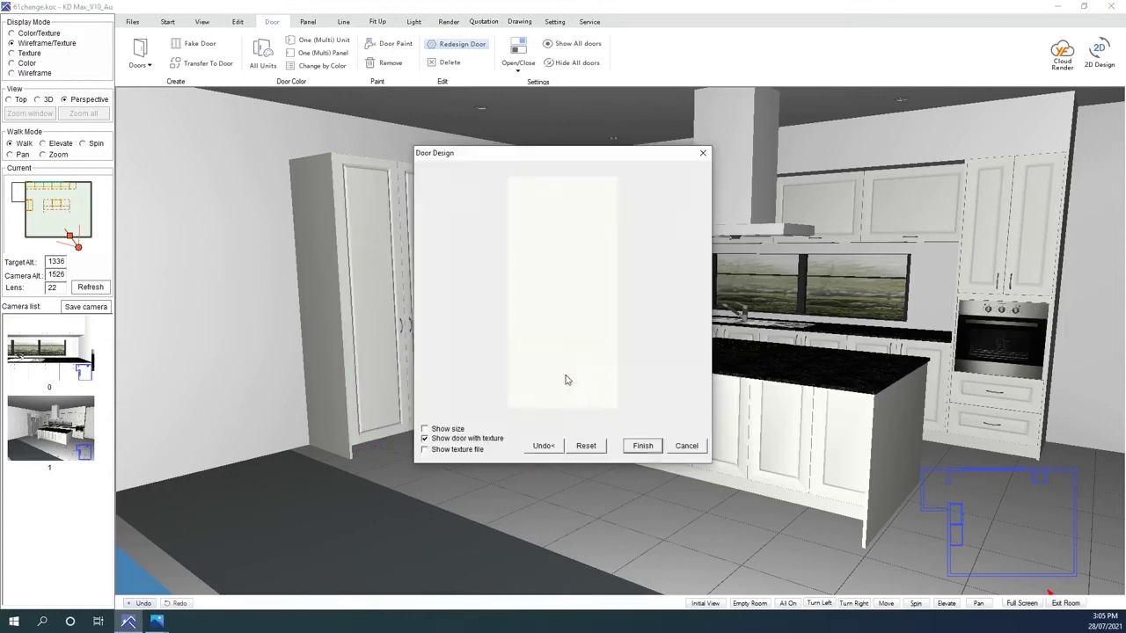
Split the door front horizontally with a fixed 720 section measured from the bottom.
{"action": "right_click", "coordinate": [567, 290]}
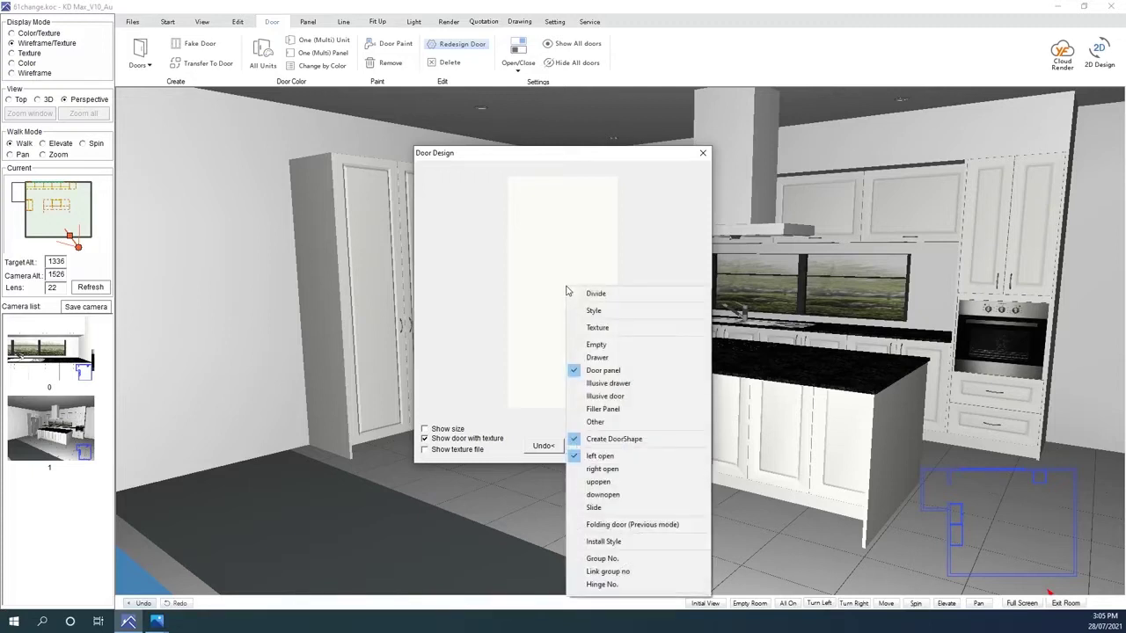
{"action": "left_click", "coordinate": [589, 359]}
{"action": "right_click", "coordinate": [563, 312]}
{"action": "left_click", "coordinate": [598, 315]}
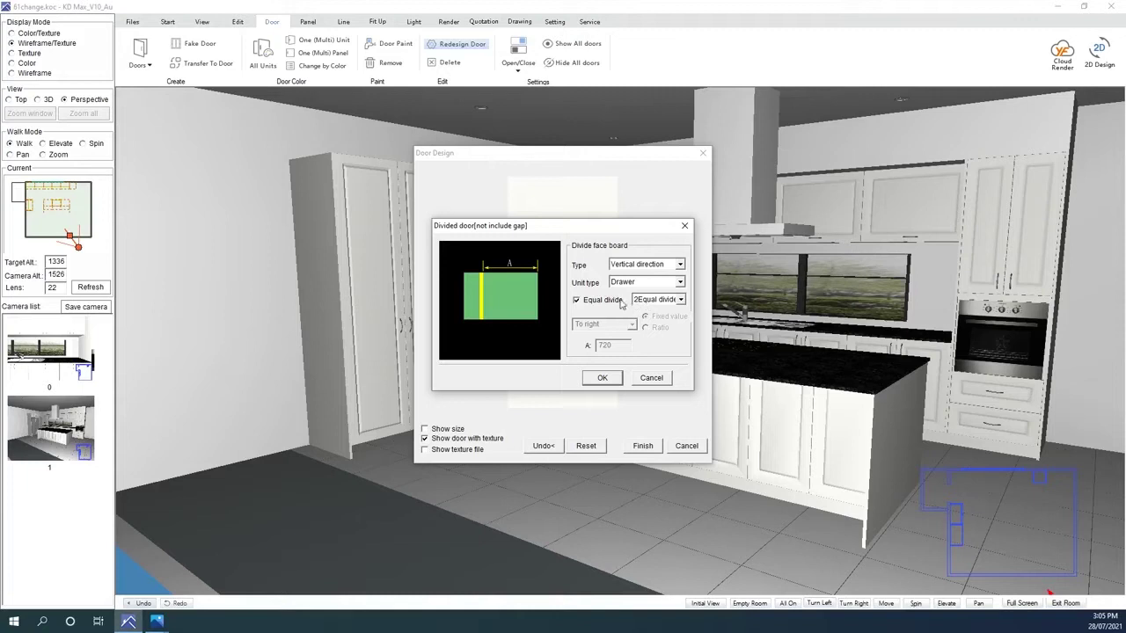
{"action": "left_click", "coordinate": [604, 301]}
{"action": "left_click_drag", "start_coordinate": [627, 347], "coordinate": [529, 360]}
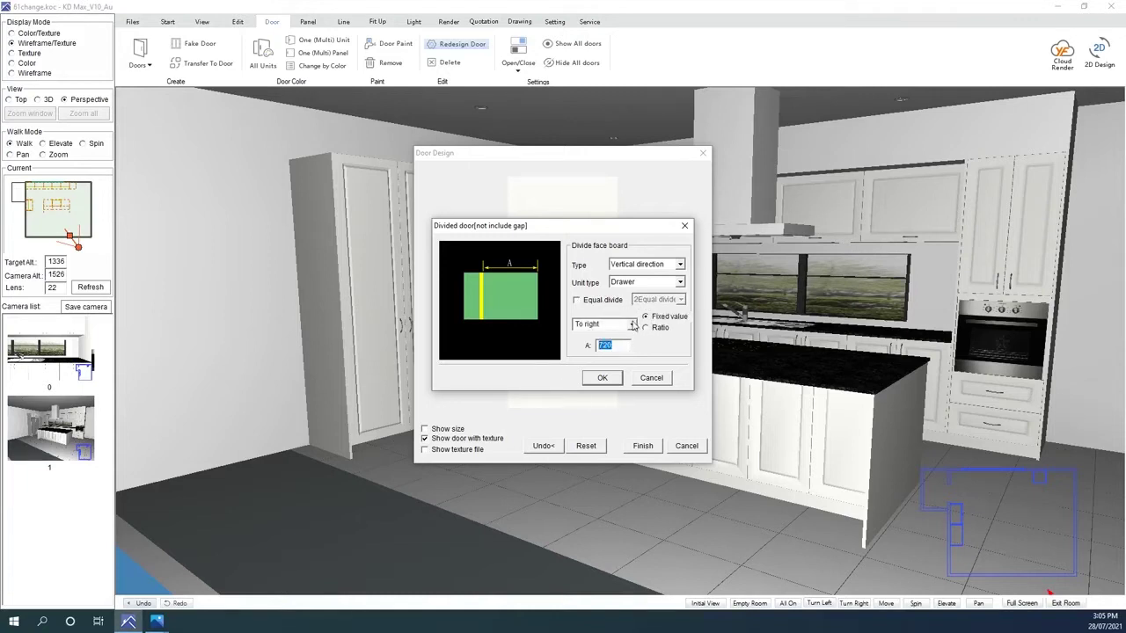
{"action": "left_click", "coordinate": [651, 270]}
{"action": "left_click", "coordinate": [641, 278]}
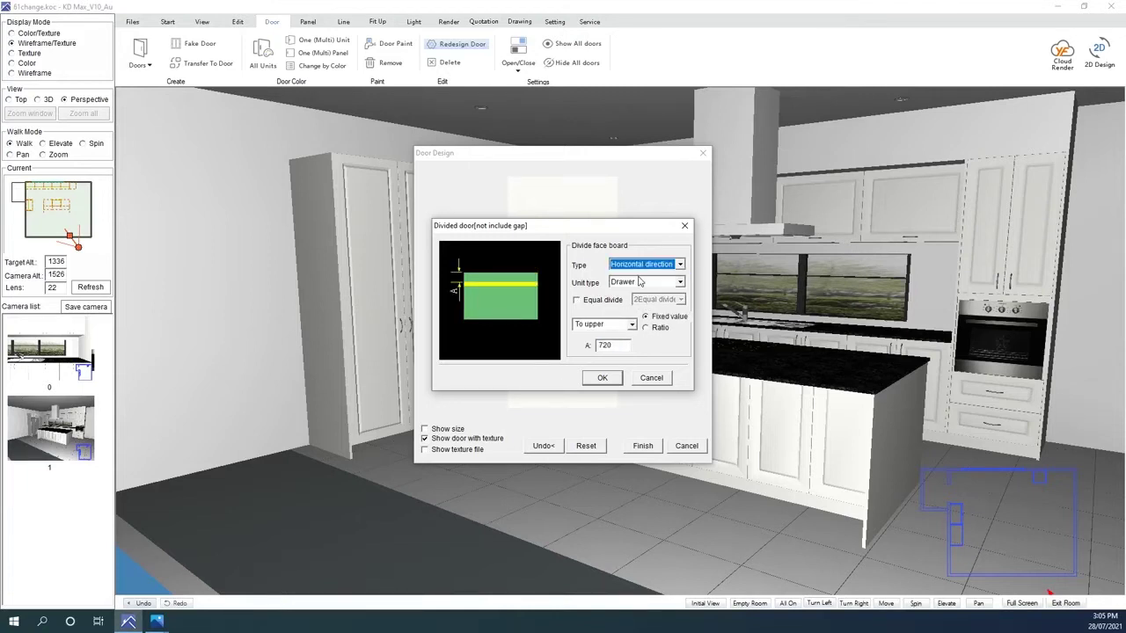
{"action": "left_click", "coordinate": [607, 324]}
{"action": "left_click", "coordinate": [600, 345]}
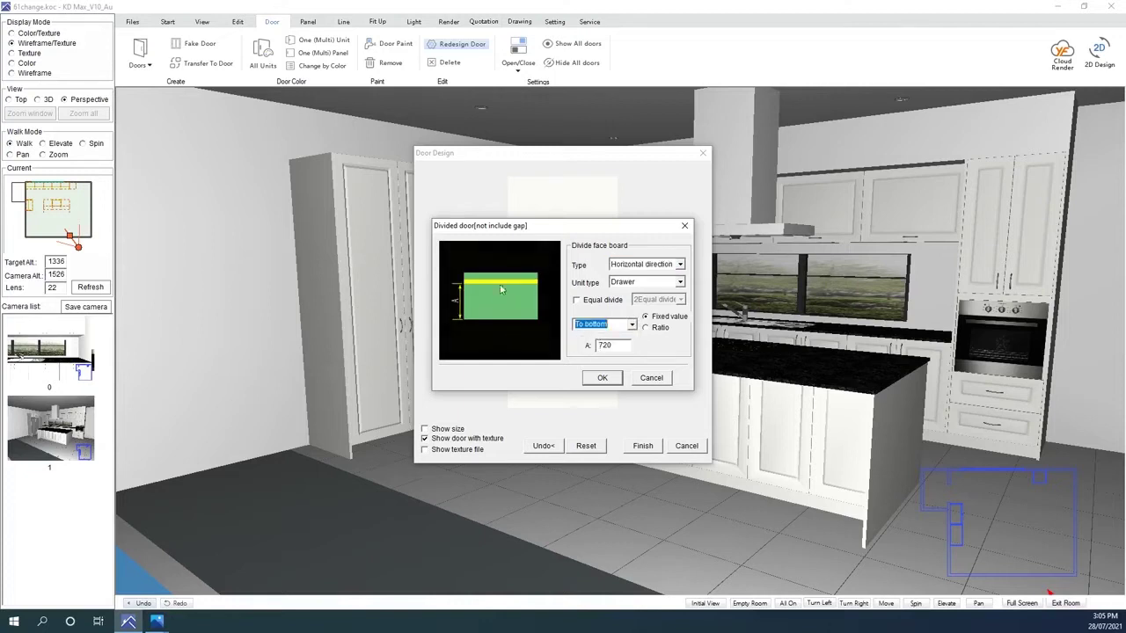
{"action": "left_click", "coordinate": [603, 379]}
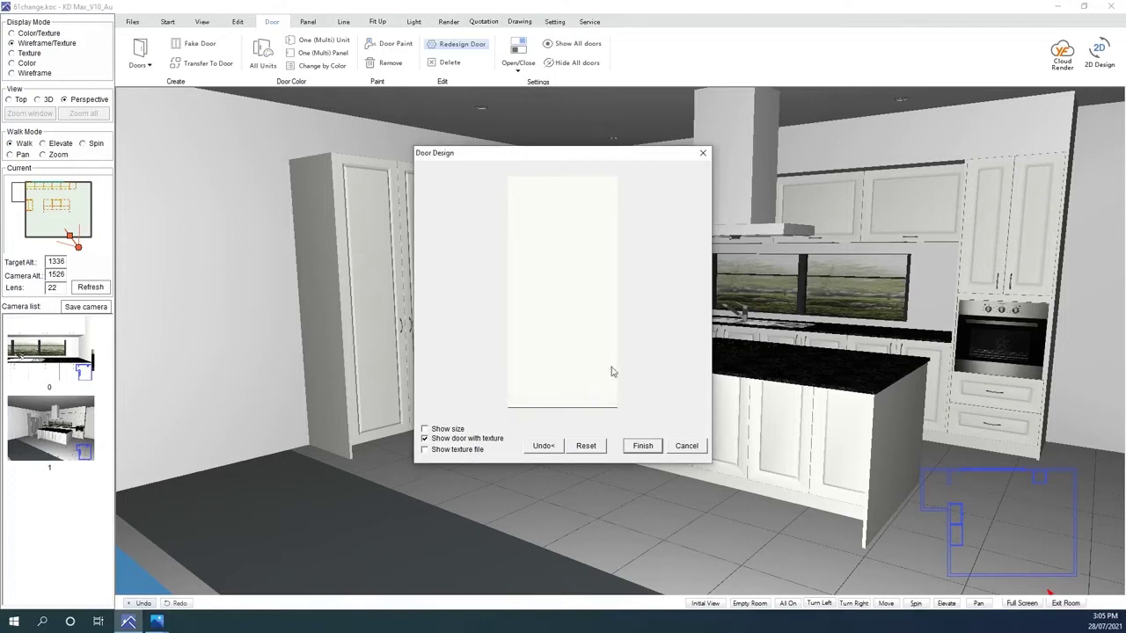
Divide the lower 720 section into two equal drawer fronts.
{"action": "right_click", "coordinate": [564, 387]}
{"action": "left_click", "coordinate": [604, 155]}
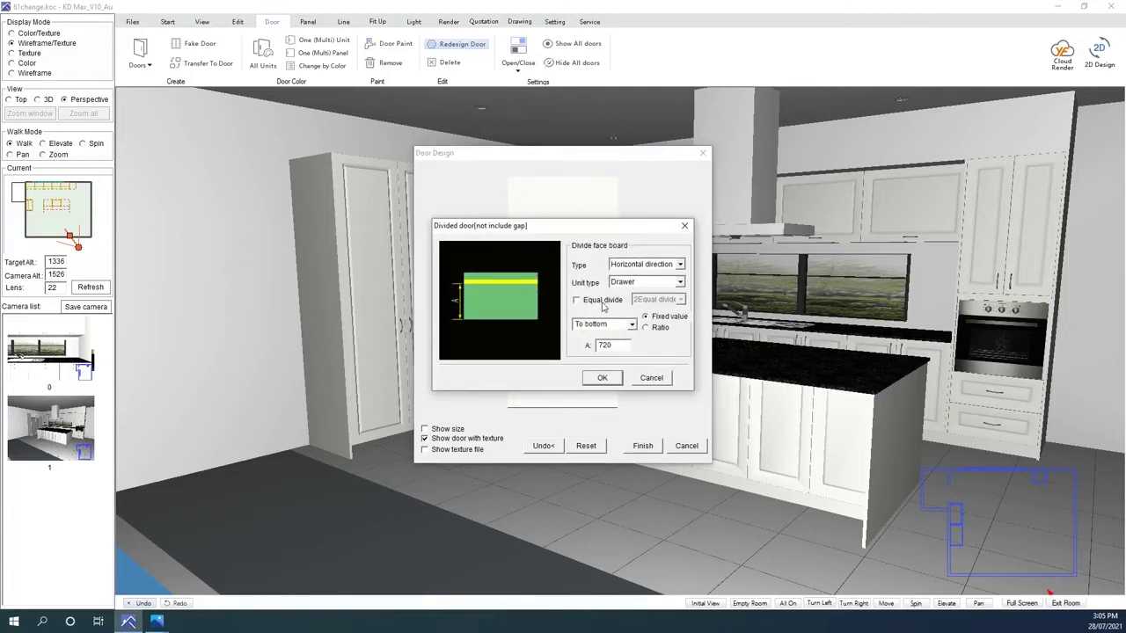
{"action": "left_click", "coordinate": [603, 303]}
{"action": "left_click", "coordinate": [603, 378]}
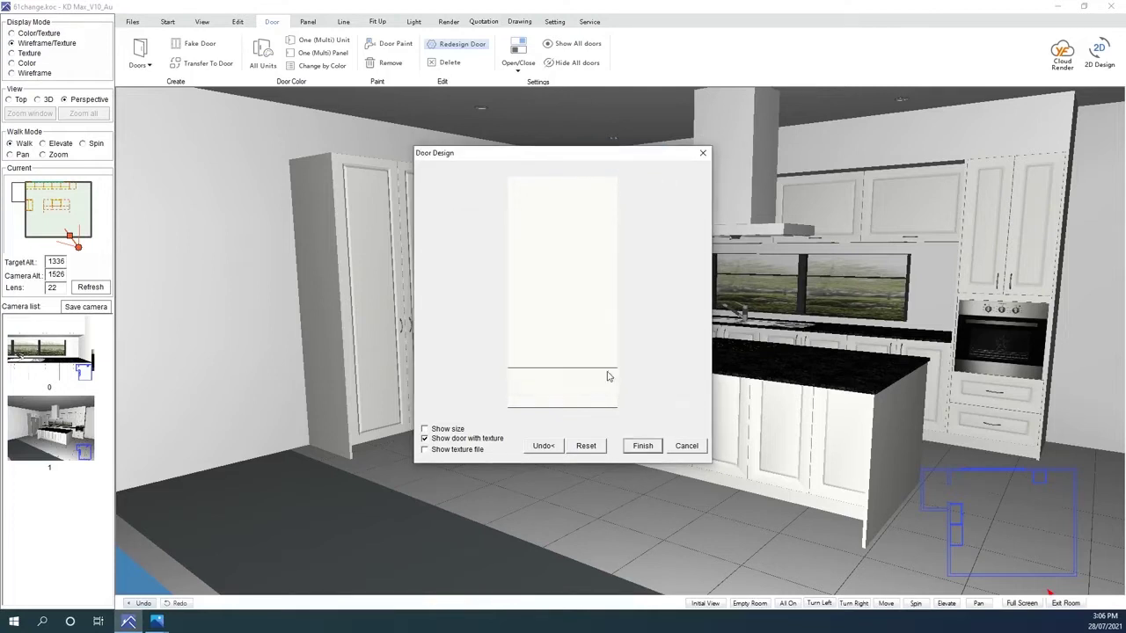
Make the upper section a door, split it vertically into two, and finish the redesign.
{"action": "right_click", "coordinate": [563, 225]}
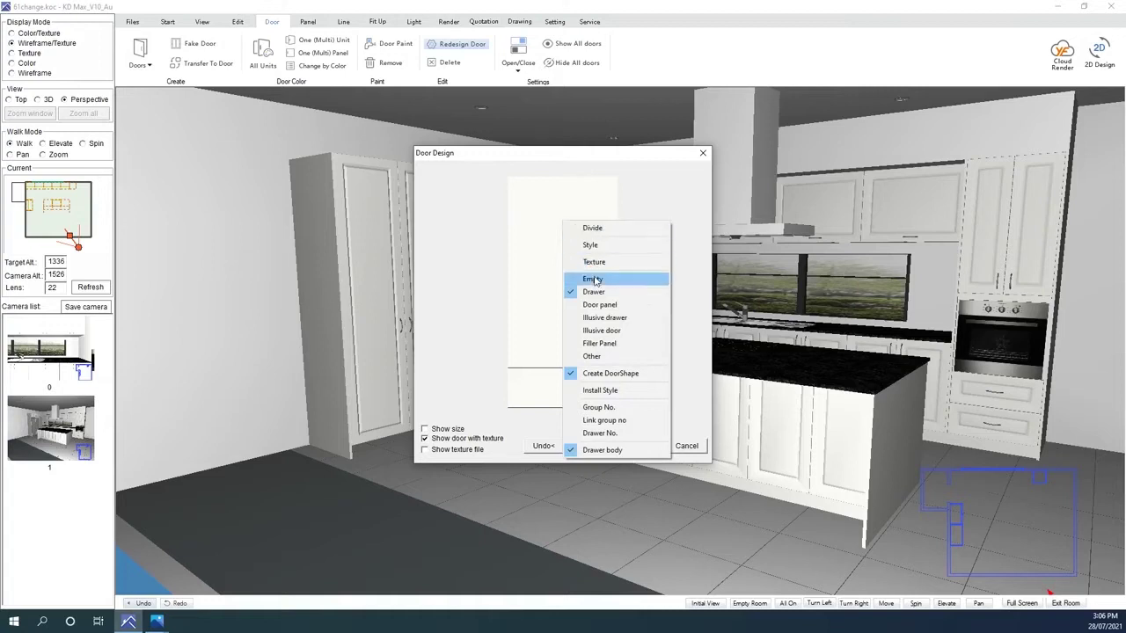
{"action": "left_click", "coordinate": [597, 306]}
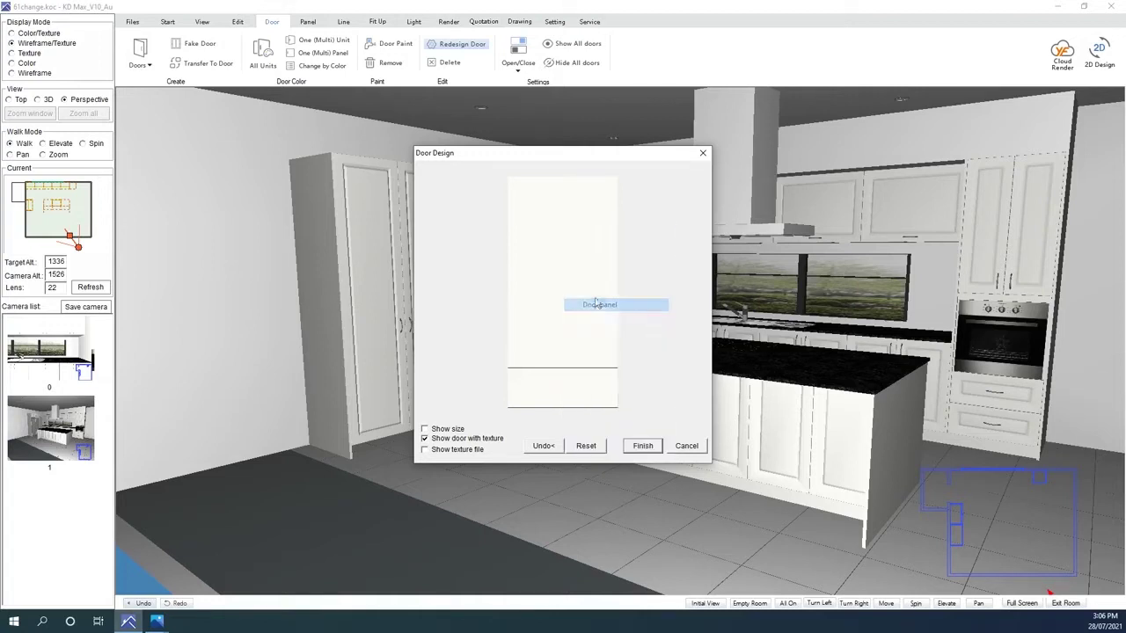
{"action": "right_click", "coordinate": [564, 233]}
{"action": "left_click", "coordinate": [616, 235]}
{"action": "left_click", "coordinate": [633, 266]}
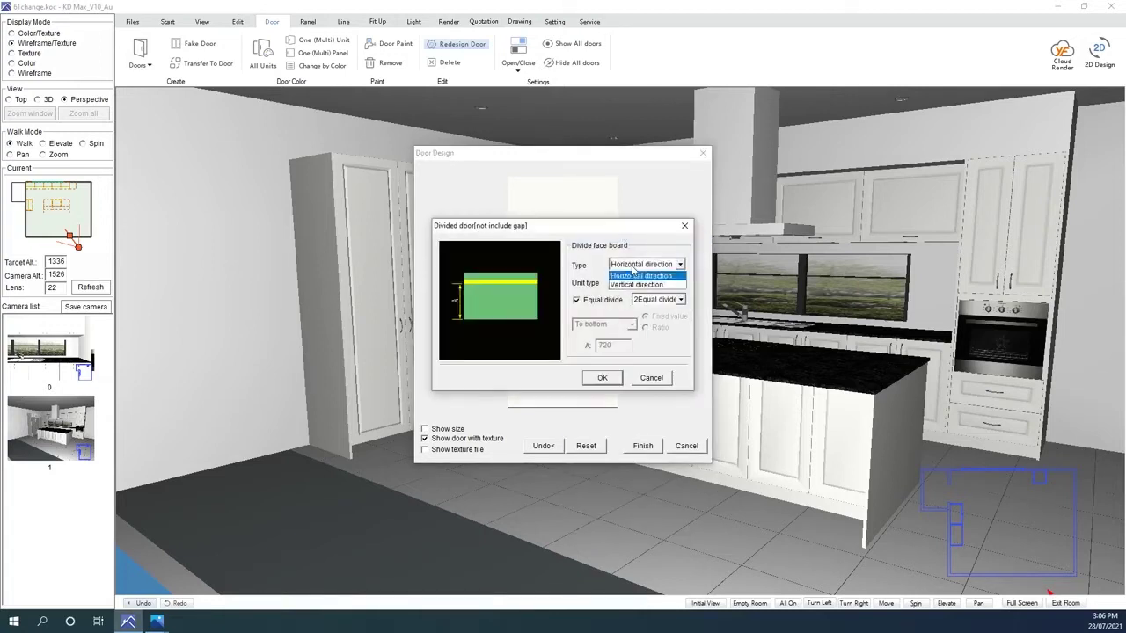
{"action": "left_click", "coordinate": [654, 275]}
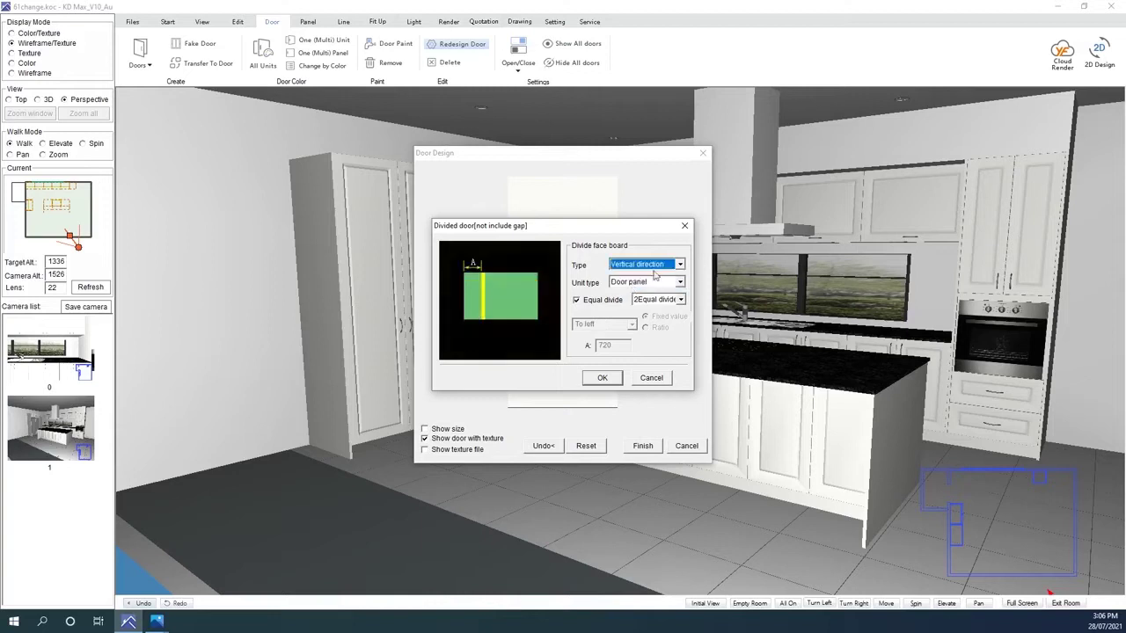
{"action": "left_click", "coordinate": [600, 379]}
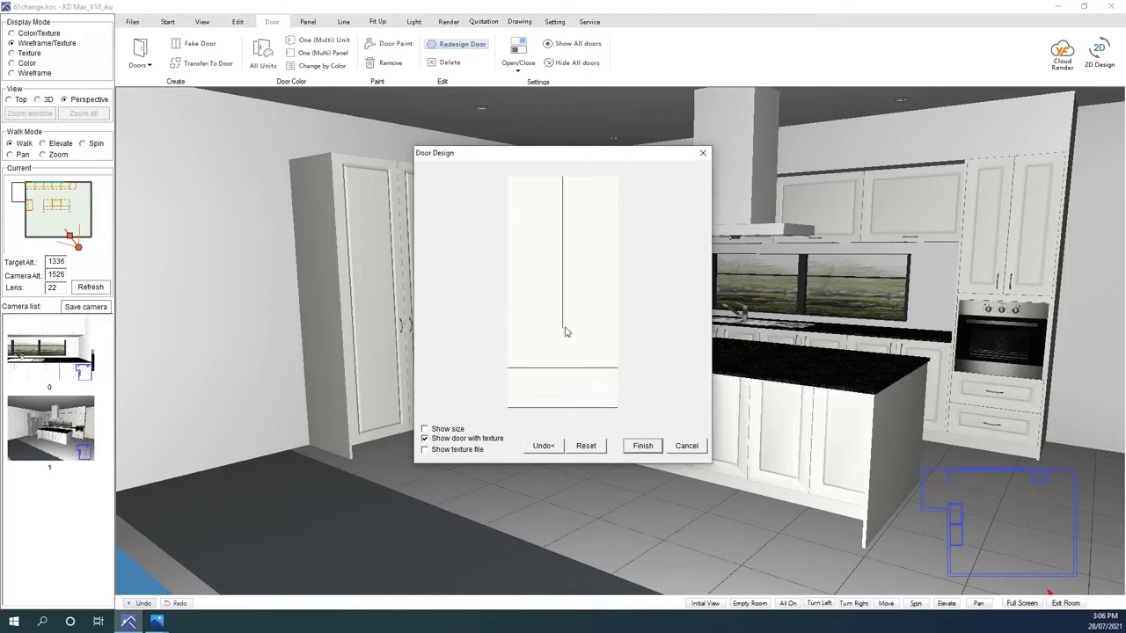
{"action": "left_click", "coordinate": [642, 446]}
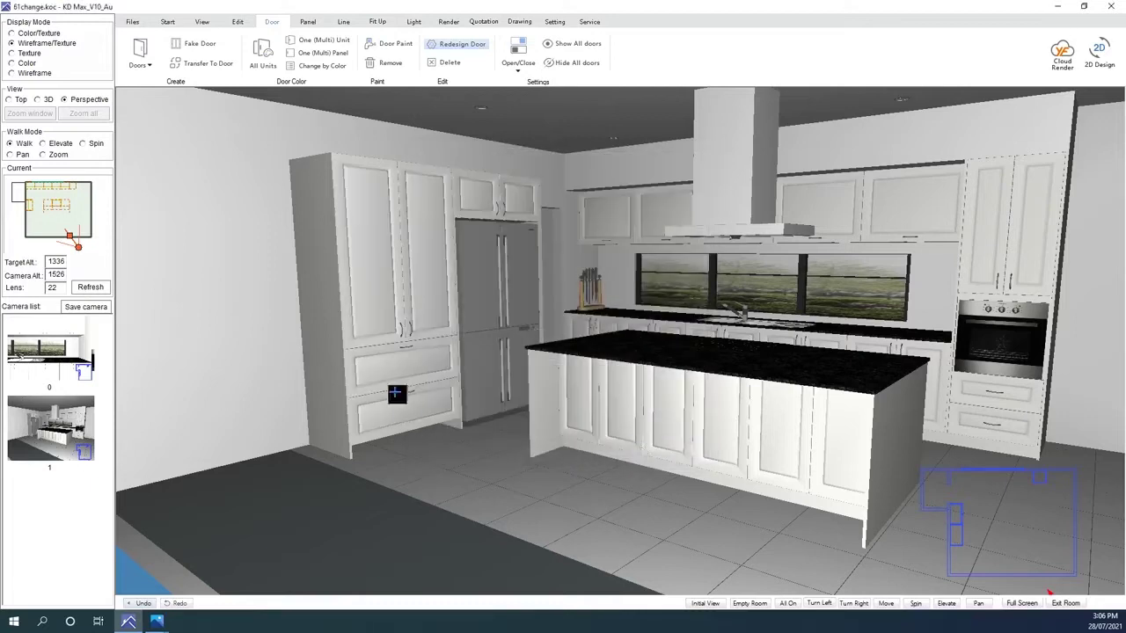
Delete the side panel from the tall cabinet's end.
{"action": "mouse_move", "coordinate": [689, 367]}
{"action": "left_mouse_down"}
{"action": "mouse_move", "coordinate": [618, 370]}
{"action": "mouse_move", "coordinate": [660, 376]}
{"action": "mouse_move", "coordinate": [651, 367]}
{"action": "mouse_move", "coordinate": [367, 437]}
{"action": "left_mouse_up"}
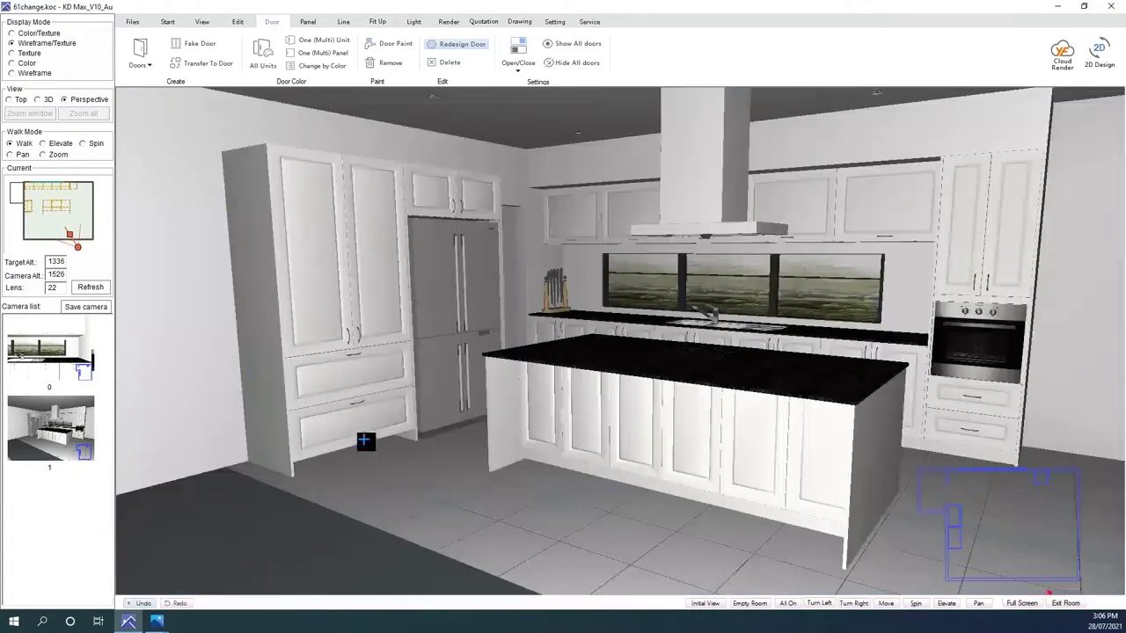
{"action": "right_click", "coordinate": [268, 357]}
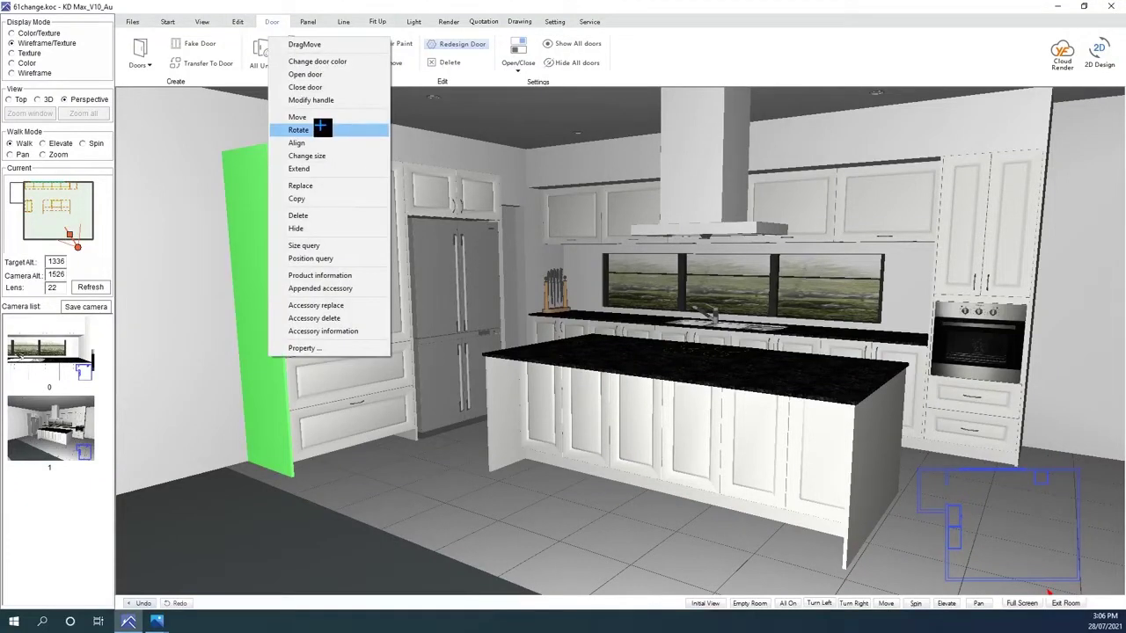
{"action": "left_click", "coordinate": [299, 227]}
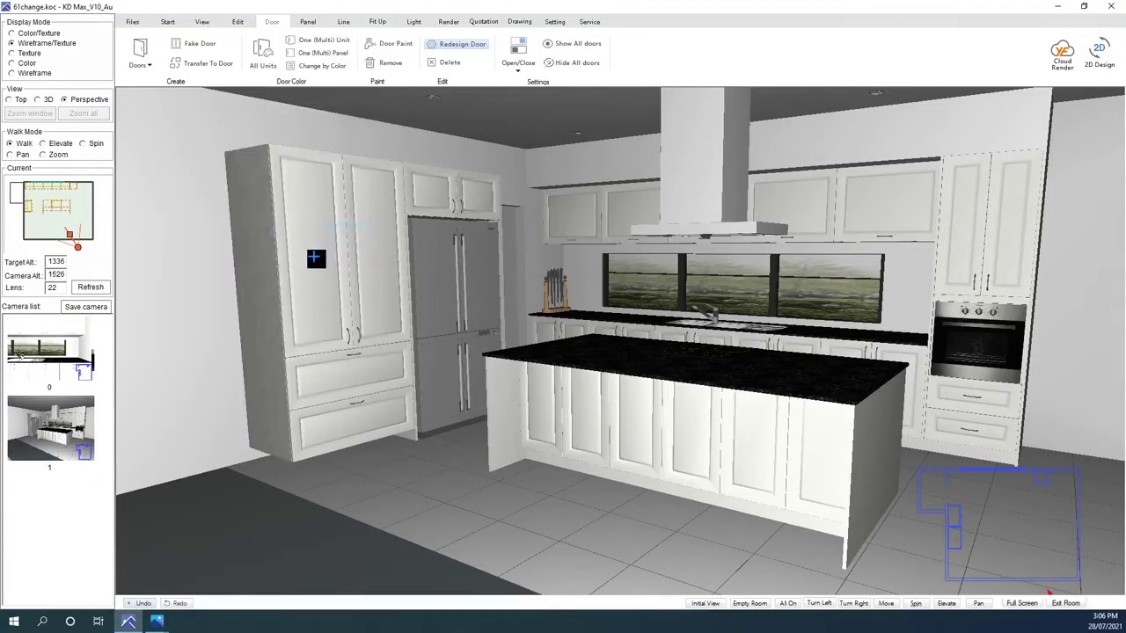
{"action": "left_click", "coordinate": [239, 23]}
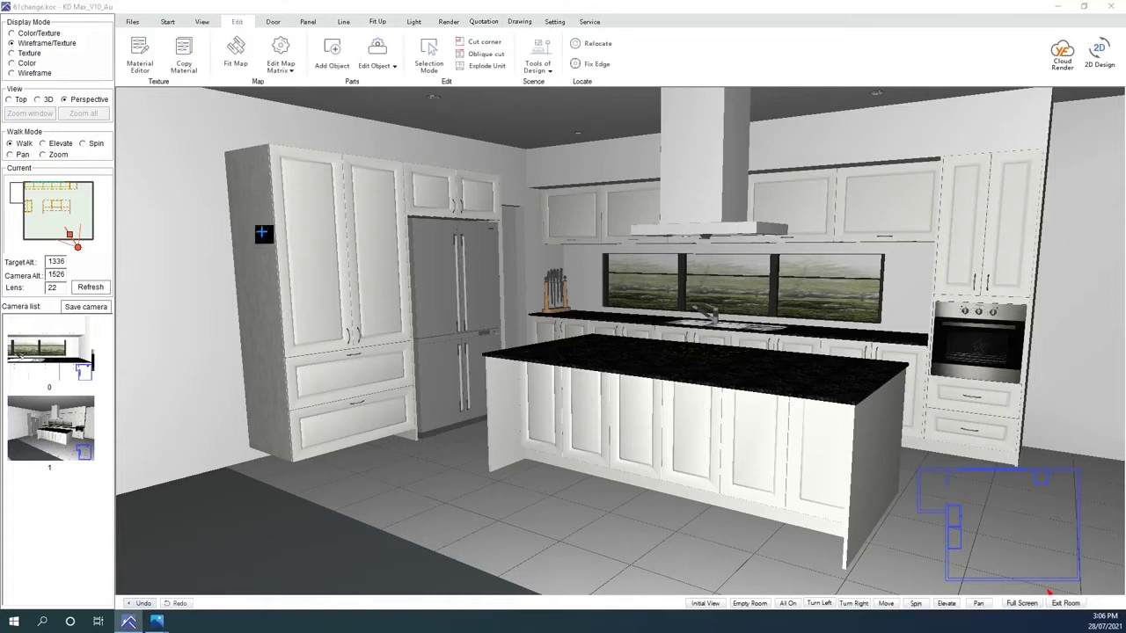
Pick up the tall cabinet's Matte wood material in the Material Editor and apply it back.
{"action": "left_click", "coordinate": [146, 68]}
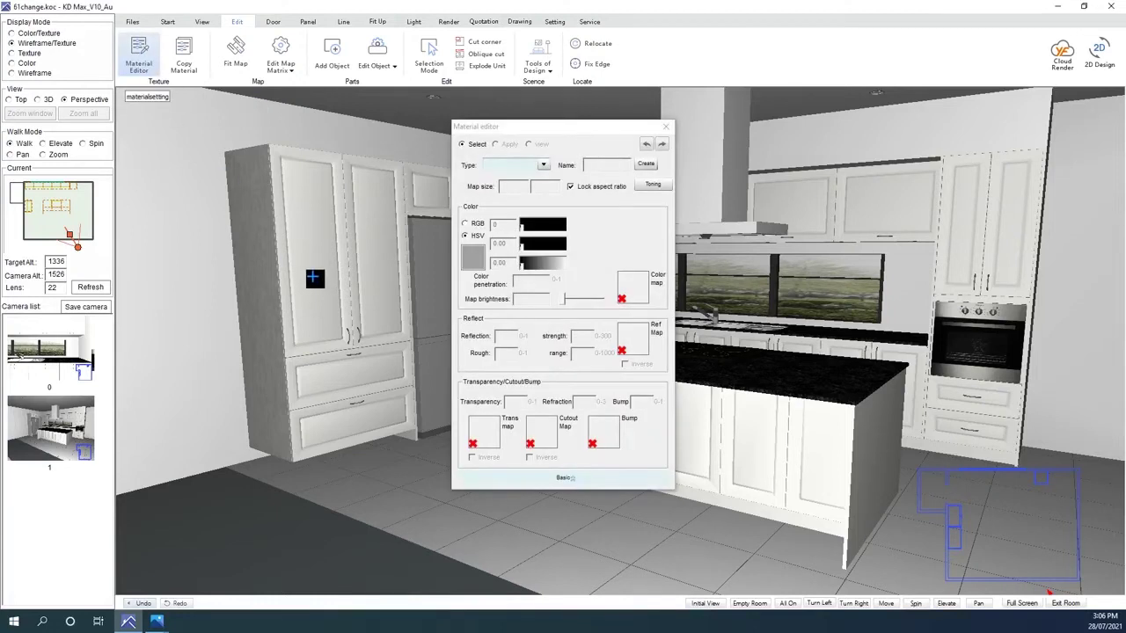
{"action": "left_click", "coordinate": [315, 278]}
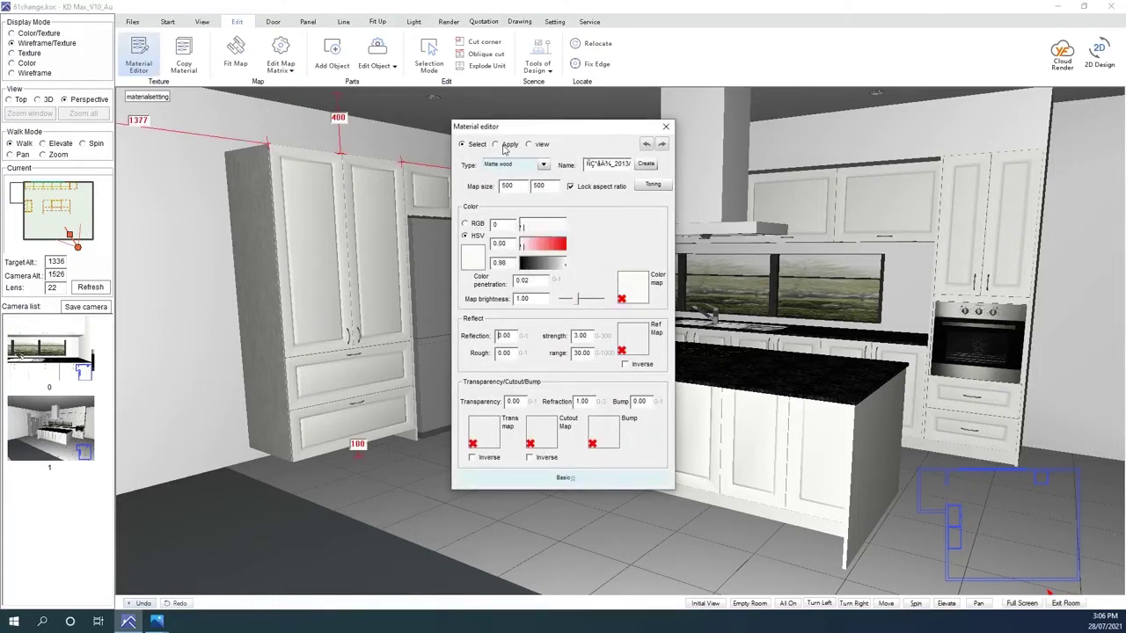
{"action": "left_click", "coordinate": [505, 146]}
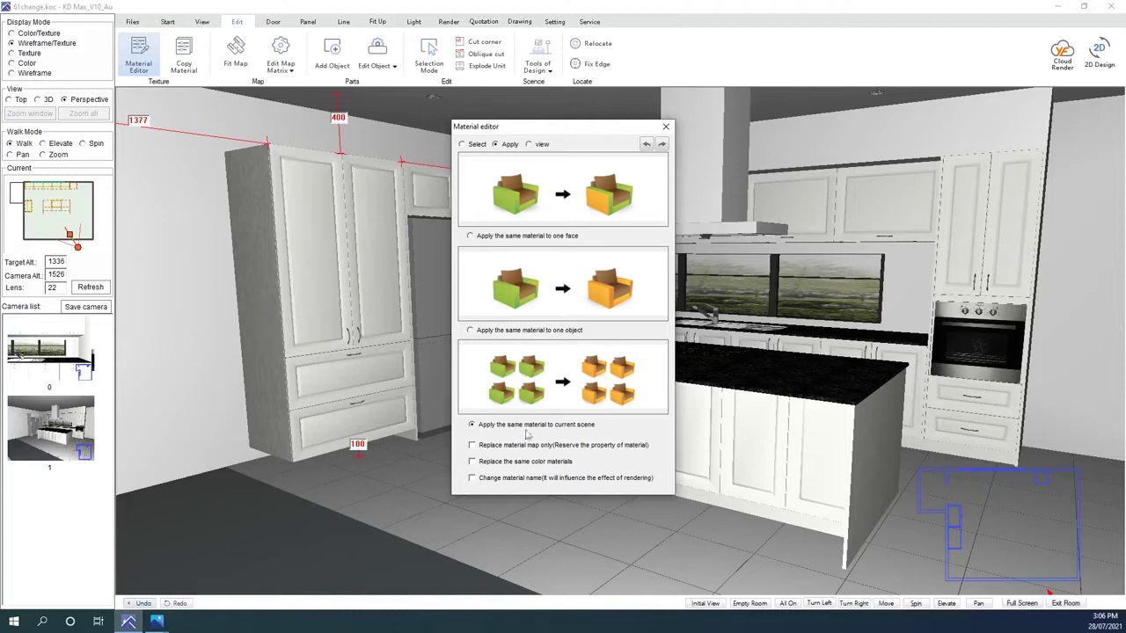
{"action": "left_click", "coordinate": [275, 349]}
{"action": "left_click_drag", "start_coordinate": [578, 126], "coordinate": [630, 311]}
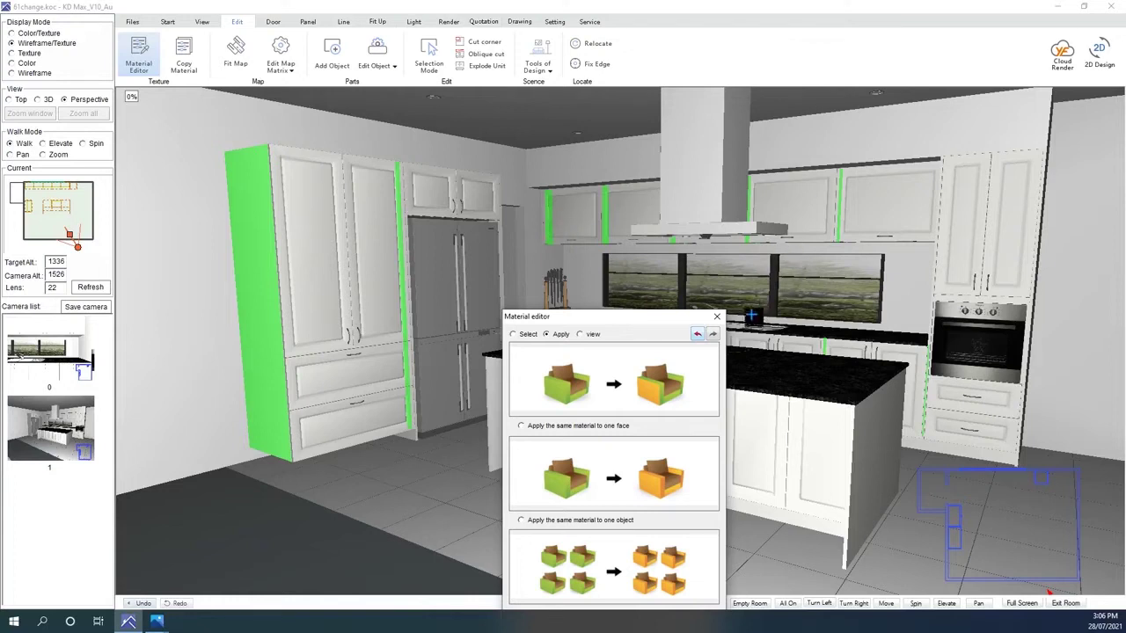
Try the whole-object and single-face apply modes, then return to viewing material properties.
{"action": "left_click", "coordinate": [523, 520]}
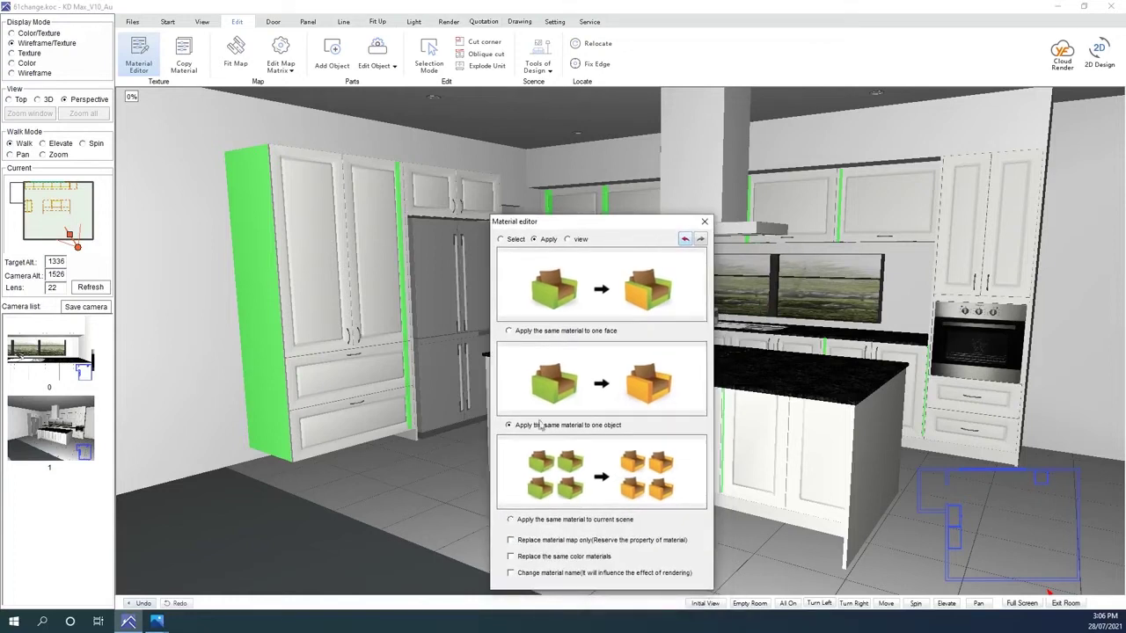
{"action": "left_click", "coordinate": [272, 304]}
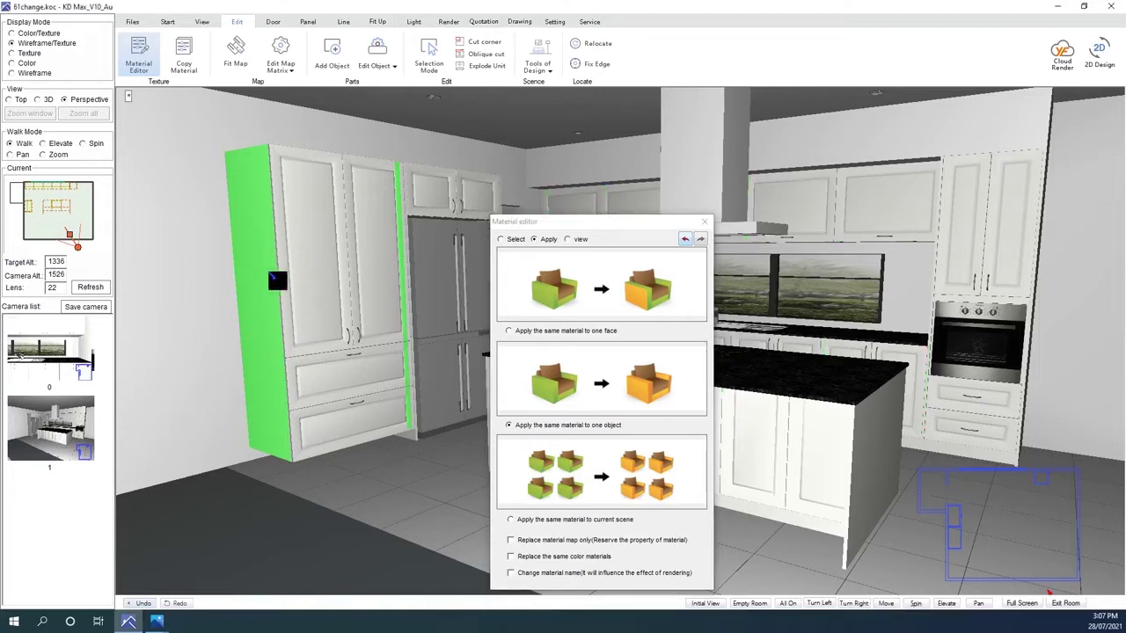
{"action": "left_click", "coordinate": [532, 335]}
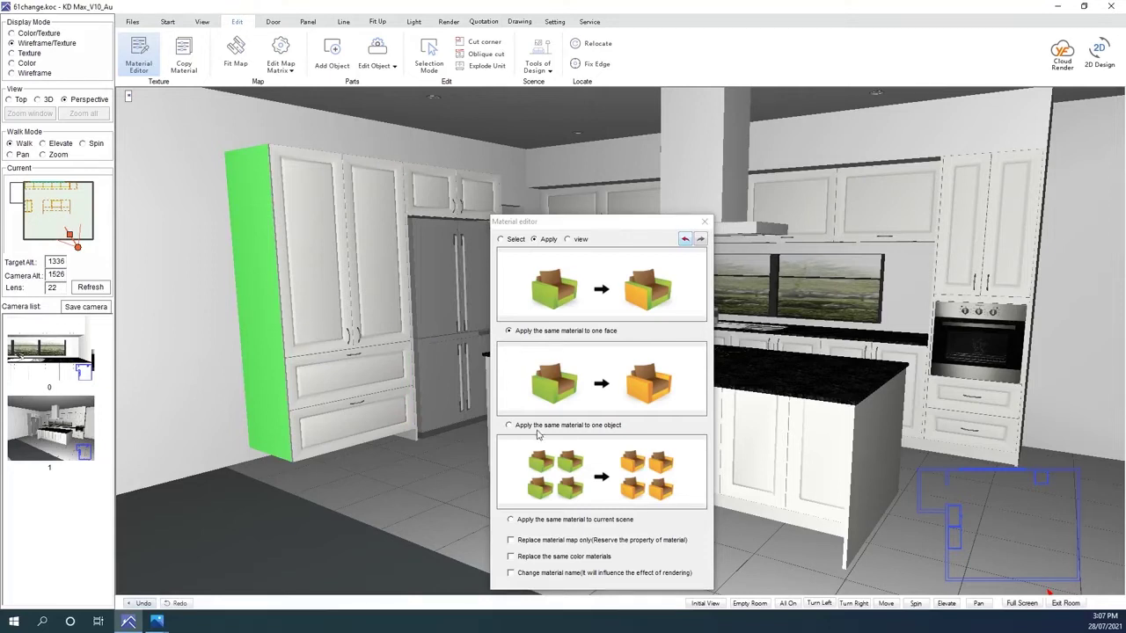
{"action": "left_click", "coordinate": [508, 239]}
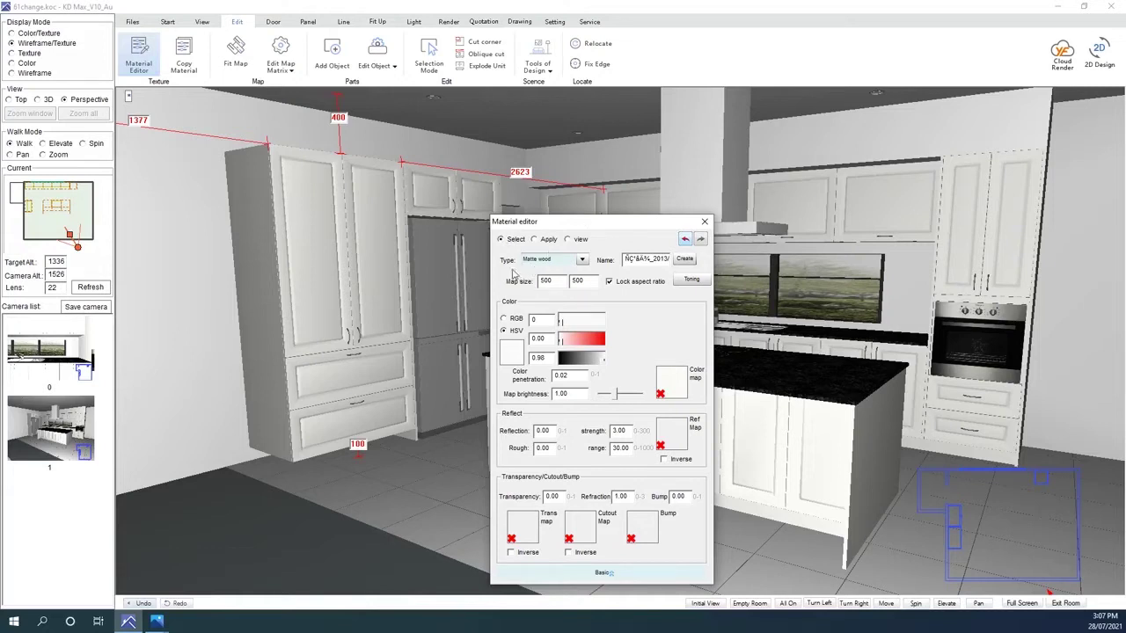
Browse the material Type list (Gusset, Wallboard, Plastic) without changing it, then close the editor.
{"action": "left_click", "coordinate": [538, 264]}
{"action": "left_click", "coordinate": [581, 264]}
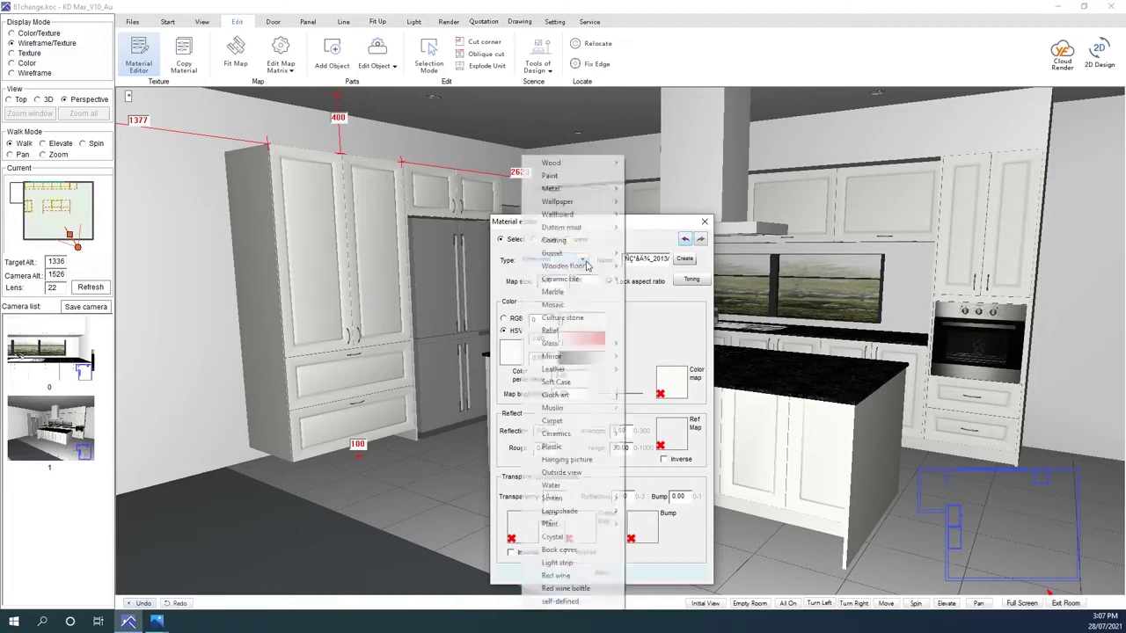
{"action": "mouse_move", "coordinate": [582, 261]}
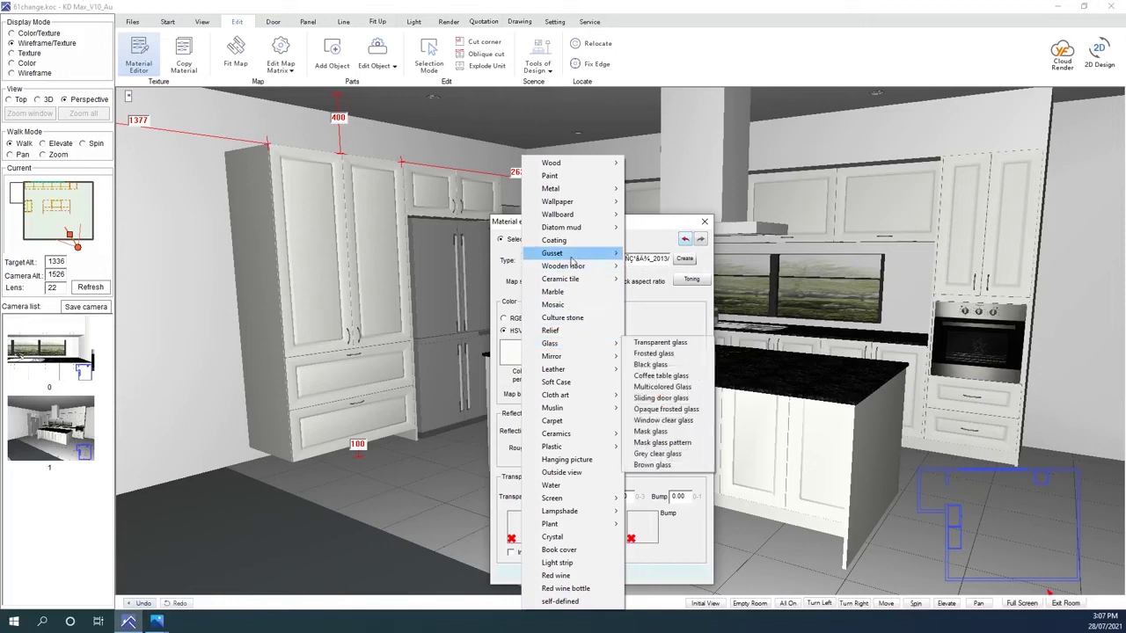
{"action": "mouse_move", "coordinate": [575, 217]}
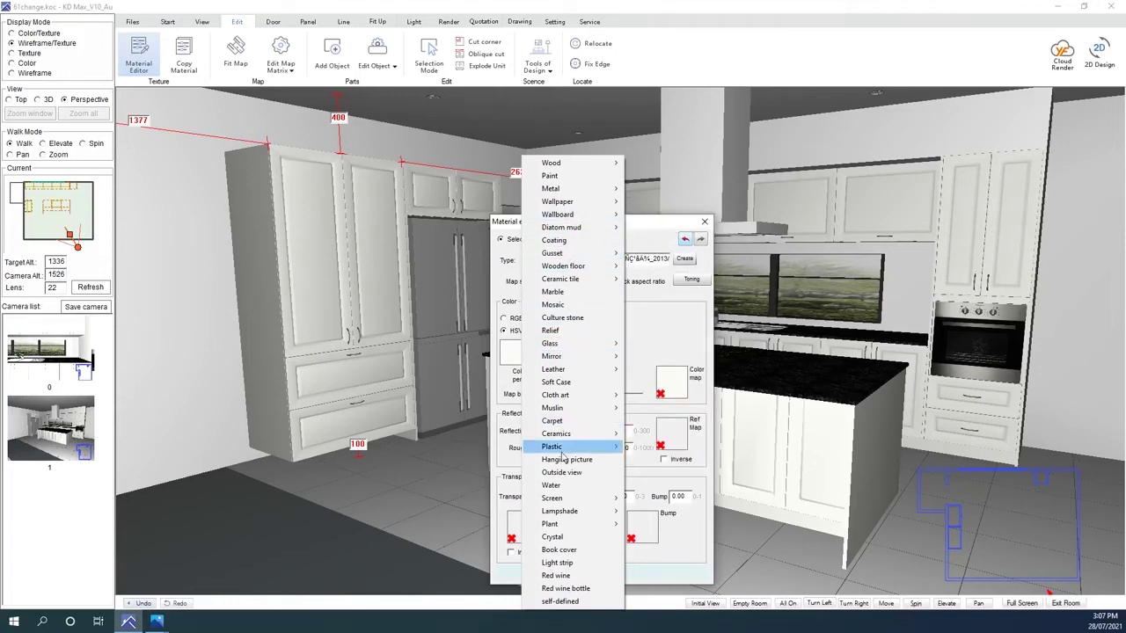
{"action": "mouse_move", "coordinate": [563, 454]}
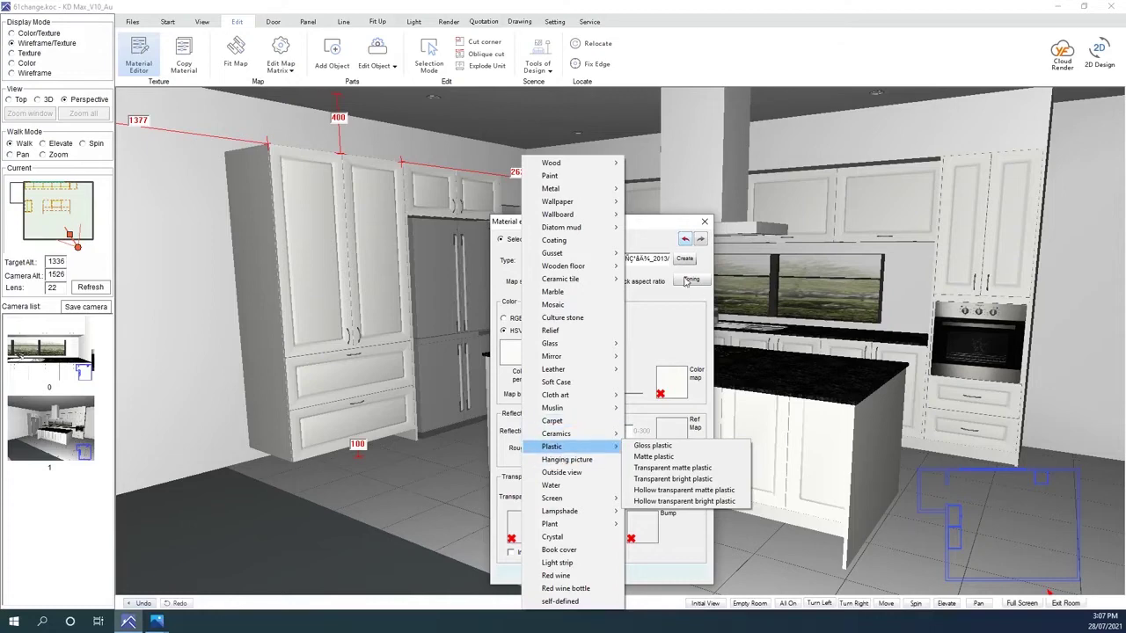
{"action": "left_click", "coordinate": [653, 224]}
{"action": "left_click", "coordinate": [705, 221]}
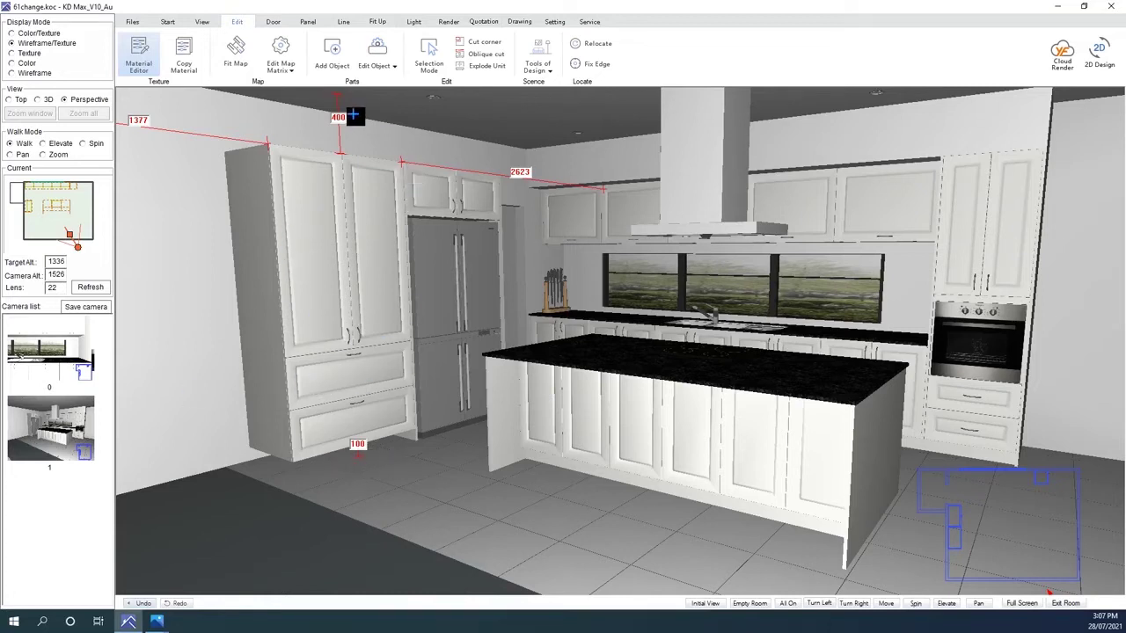
Use Show/Hide > Show all to clear the dimension lines from the kitchen view.
{"action": "left_click", "coordinate": [203, 21]}
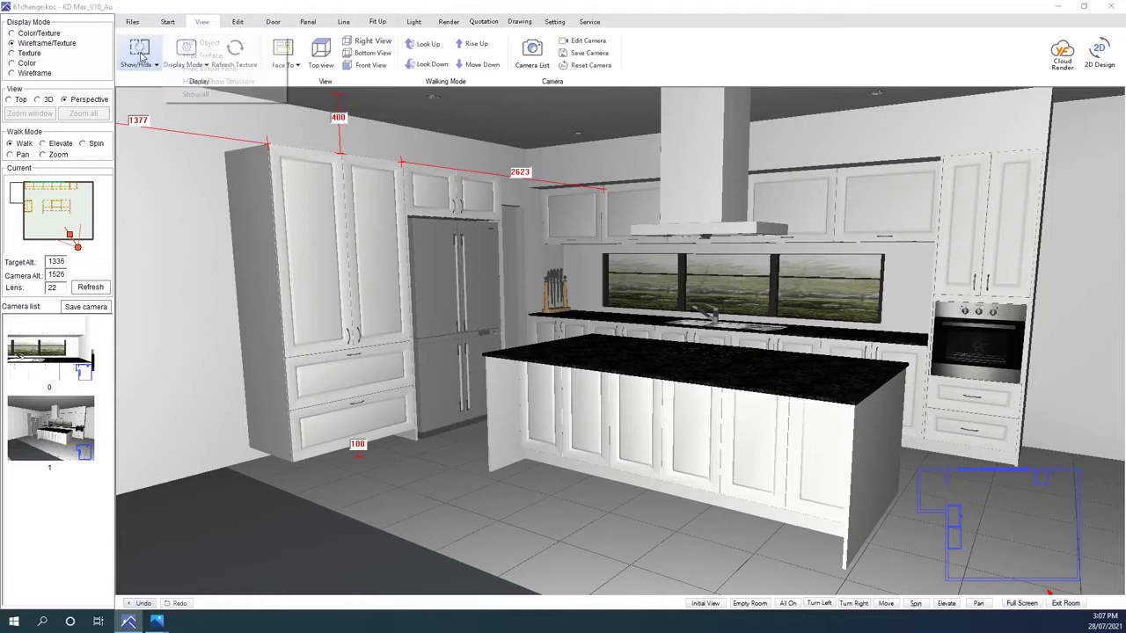
{"action": "left_click", "coordinate": [139, 55]}
{"action": "left_click", "coordinate": [195, 94]}
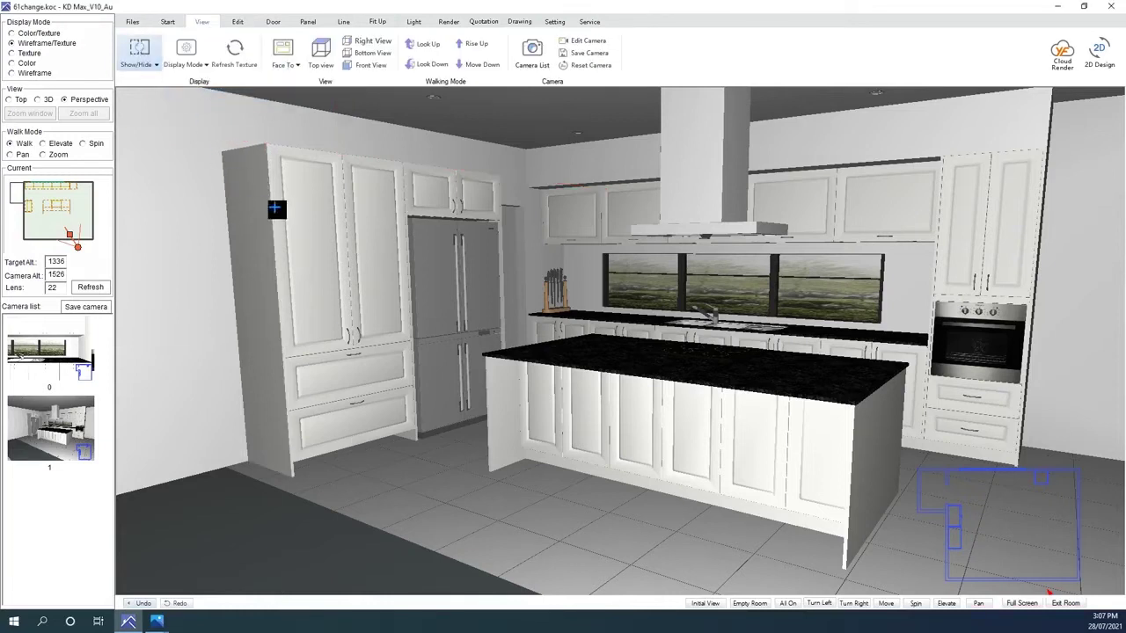
Select the tall unit as the cabinet to receive a plinth.
{"action": "left_click", "coordinate": [346, 22]}
{"action": "left_click", "coordinate": [219, 64]}
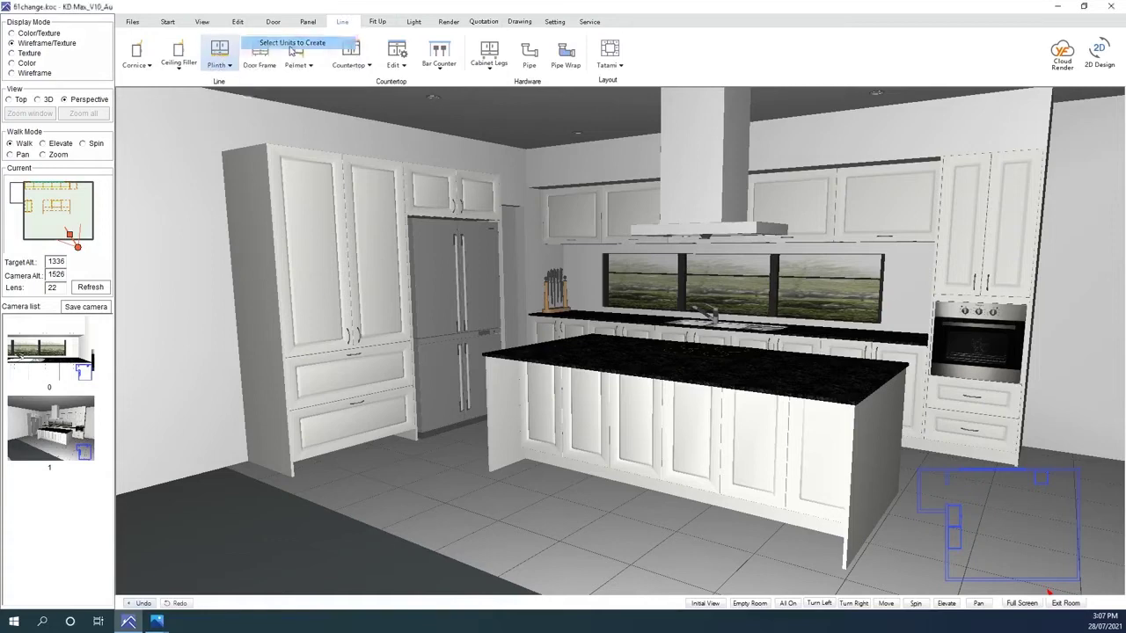
{"action": "left_click", "coordinate": [283, 42]}
{"action": "left_click", "coordinate": [339, 330]}
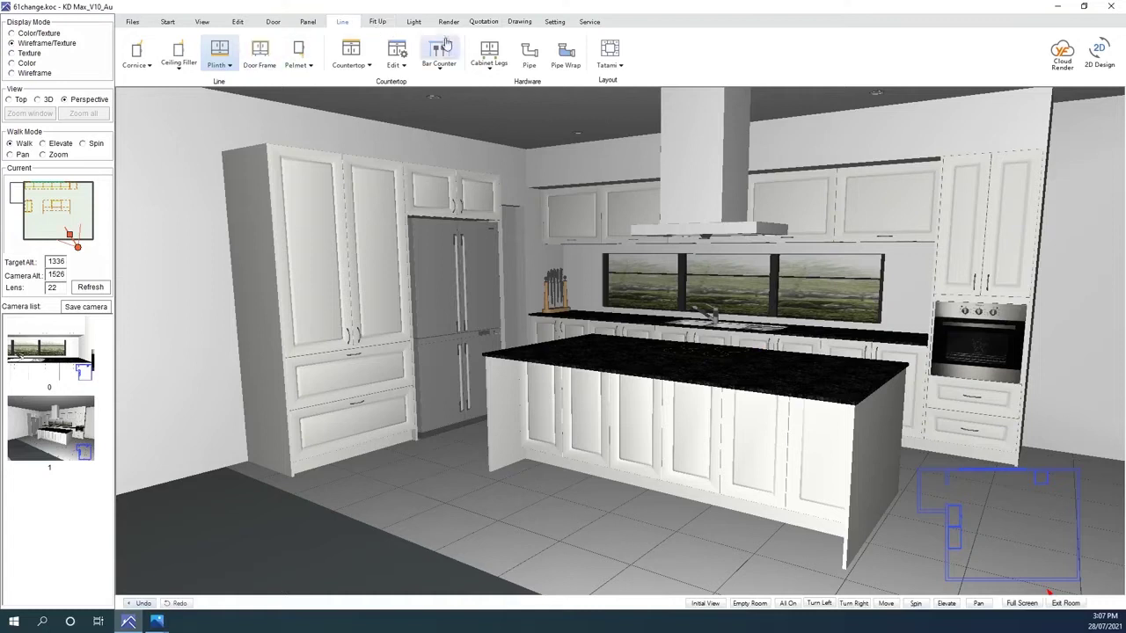
{"action": "left_click", "coordinate": [402, 67]}
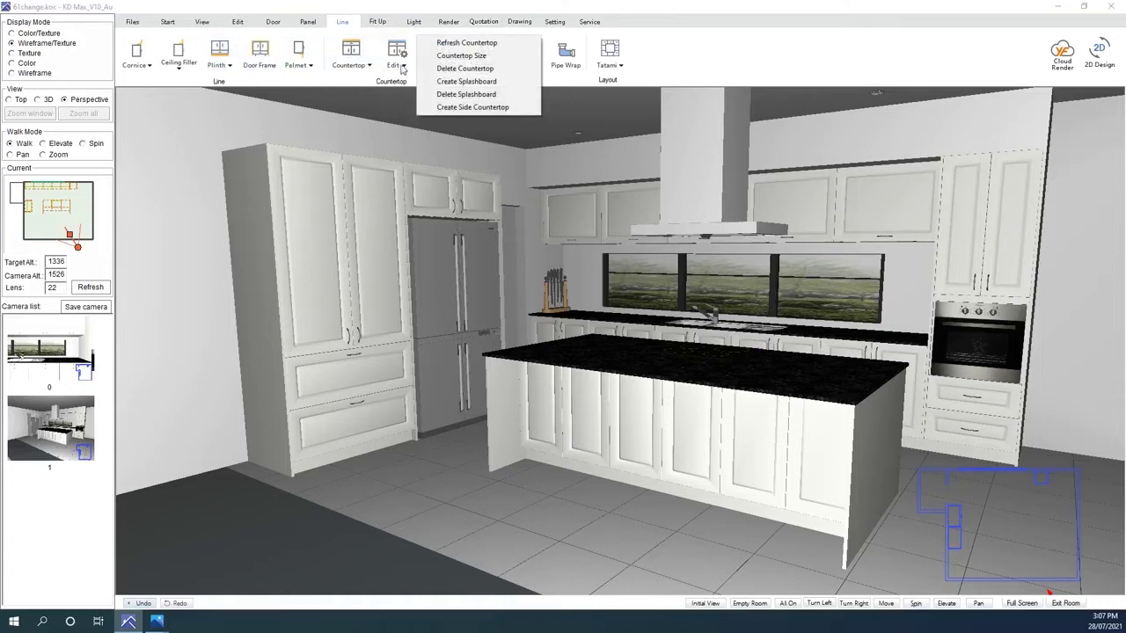
Create a Style4 side worktop, width 10, running on floor from the island's right end.
{"action": "left_click", "coordinate": [475, 108]}
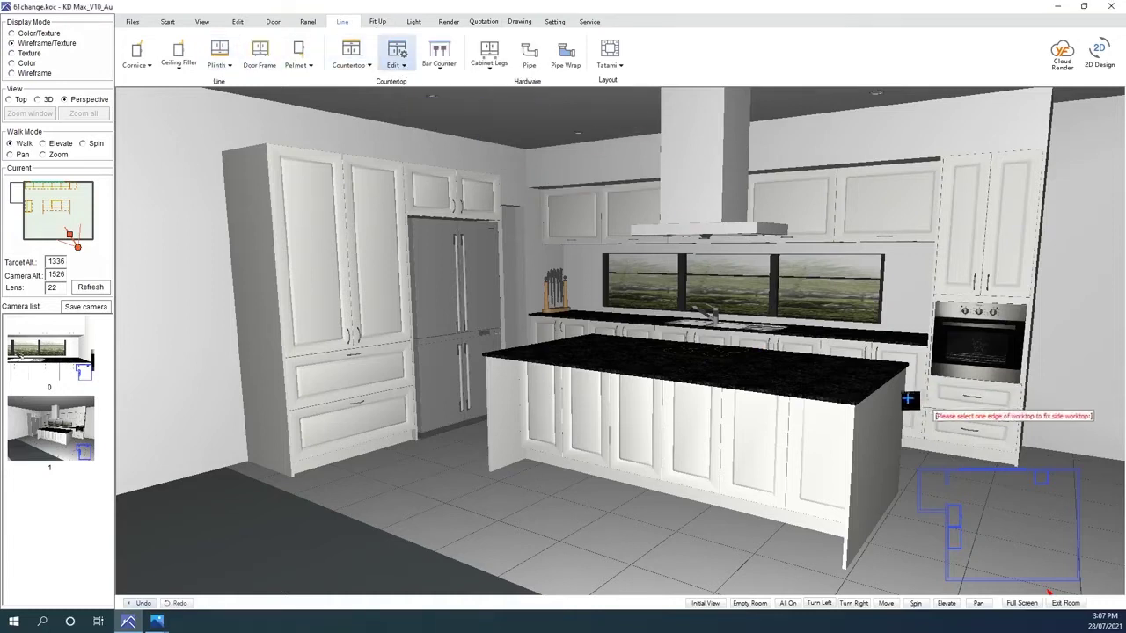
{"action": "left_click", "coordinate": [880, 388]}
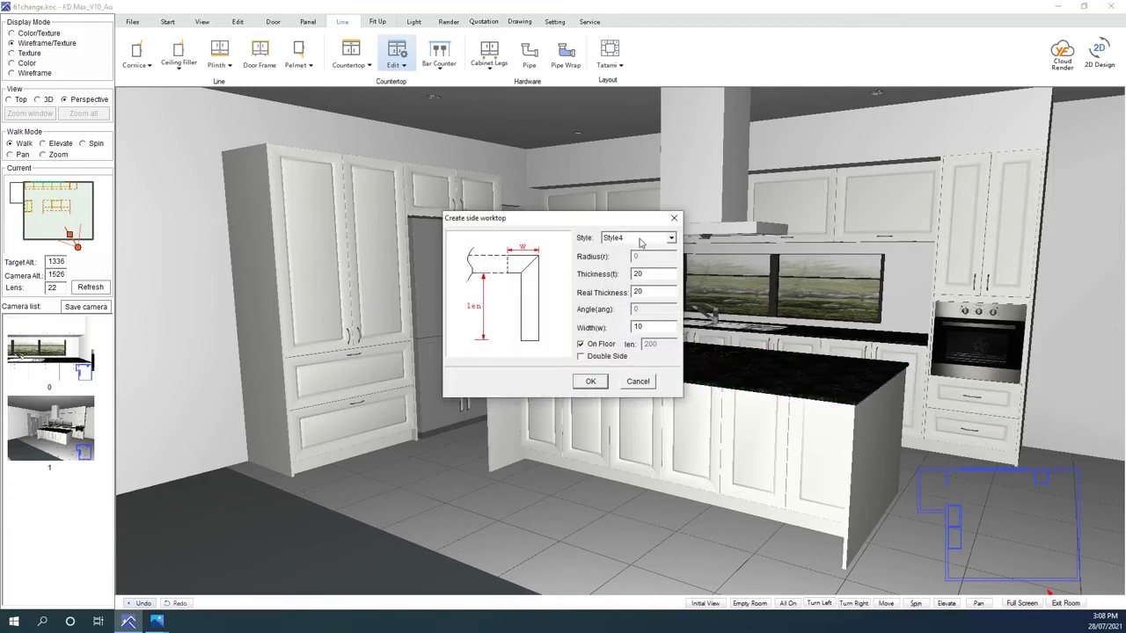
{"action": "left_click_drag", "start_coordinate": [654, 331], "coordinate": [602, 330]}
{"action": "left_click", "coordinate": [590, 381]}
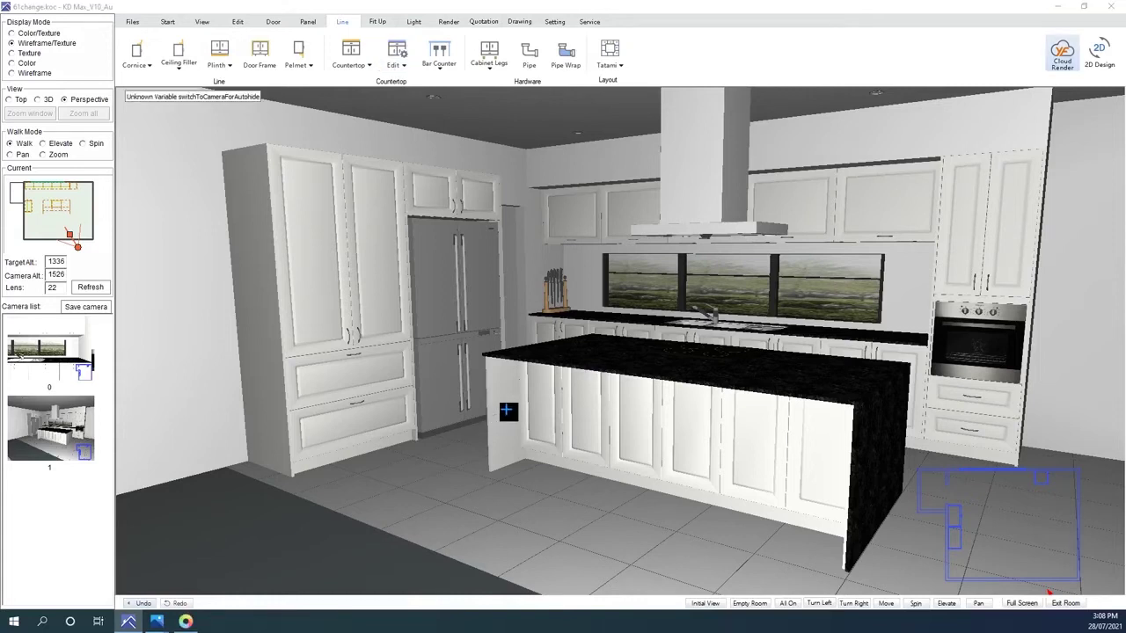
{"action": "left_click", "coordinate": [274, 23]}
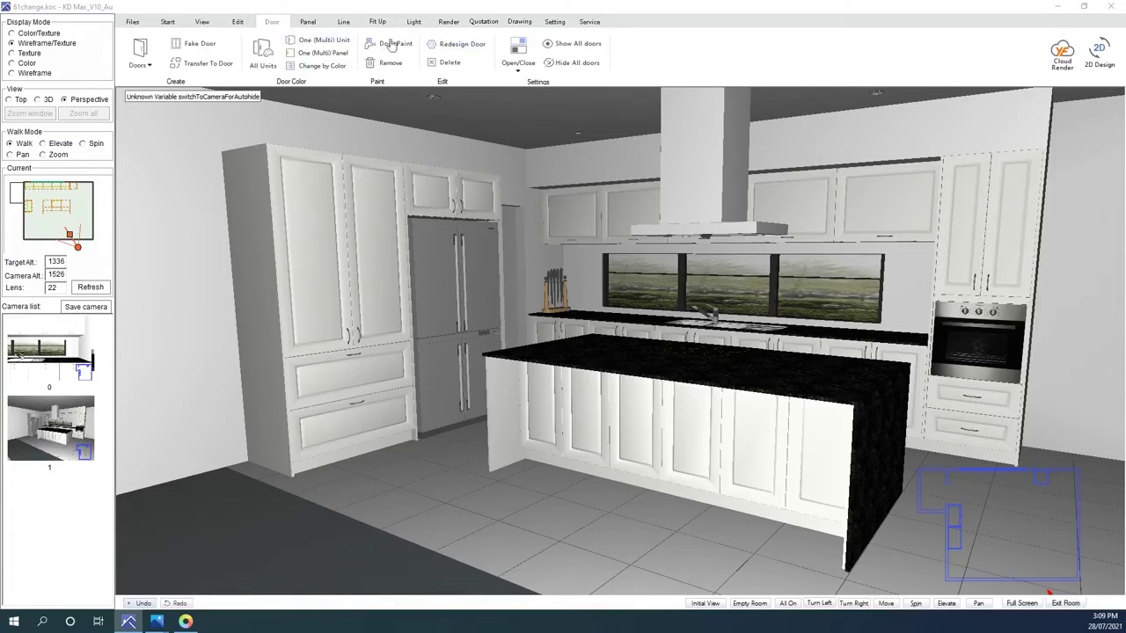
Set the global door style to Polytec Albury cinder and update it on all doors in the scene.
{"action": "left_click", "coordinate": [170, 23]}
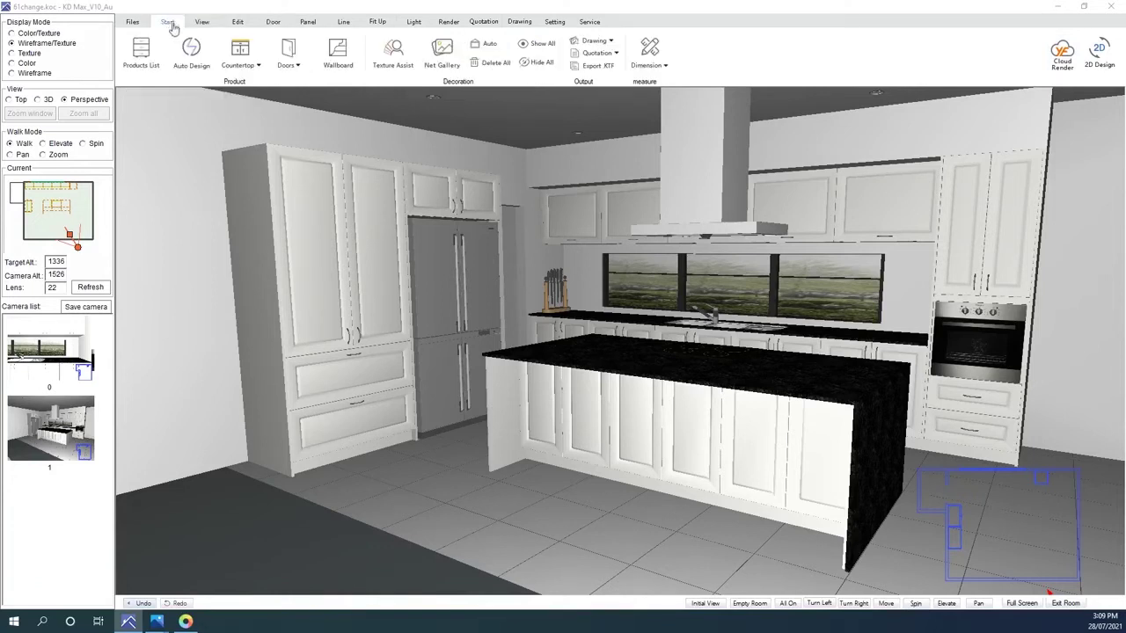
{"action": "left_click", "coordinate": [554, 22]}
{"action": "left_click", "coordinate": [367, 65]}
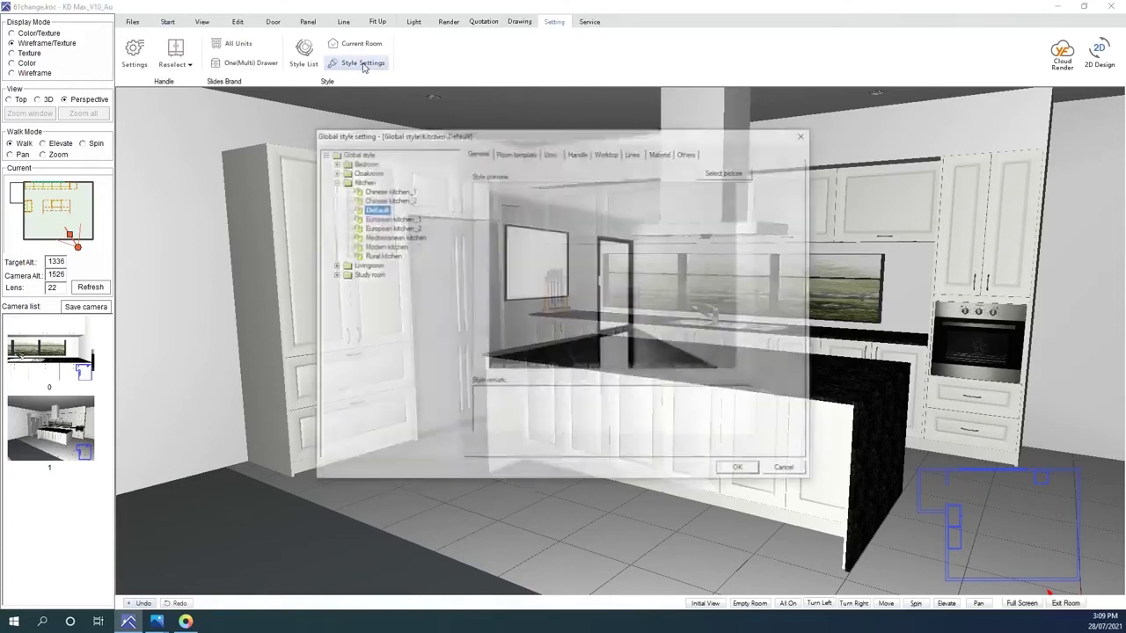
{"action": "left_click", "coordinate": [552, 154]}
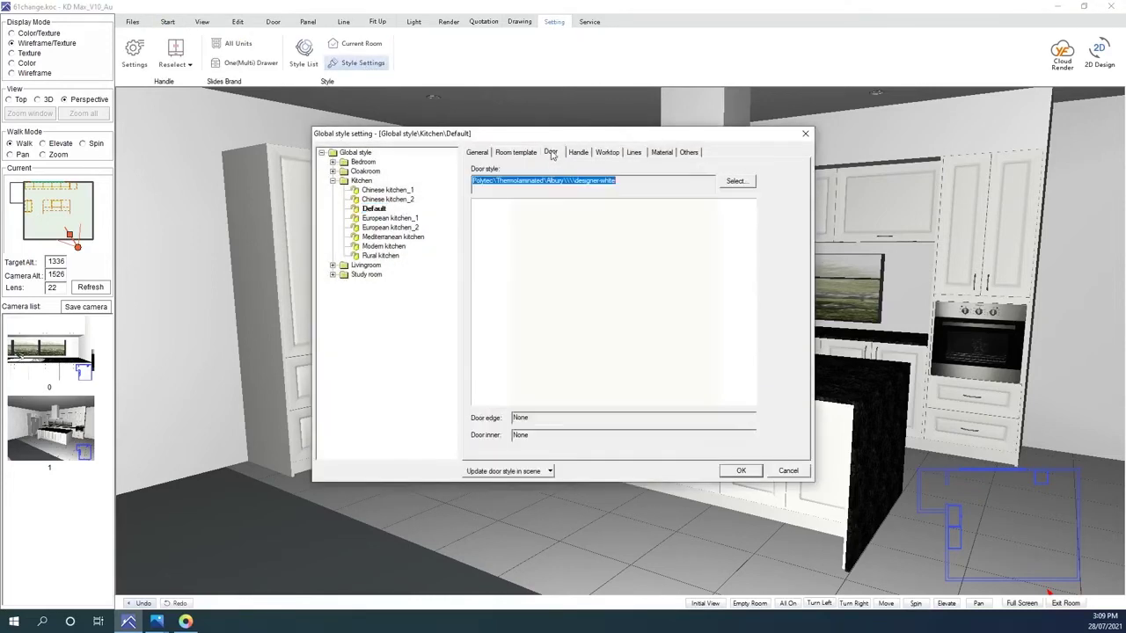
{"action": "left_click", "coordinate": [735, 182]}
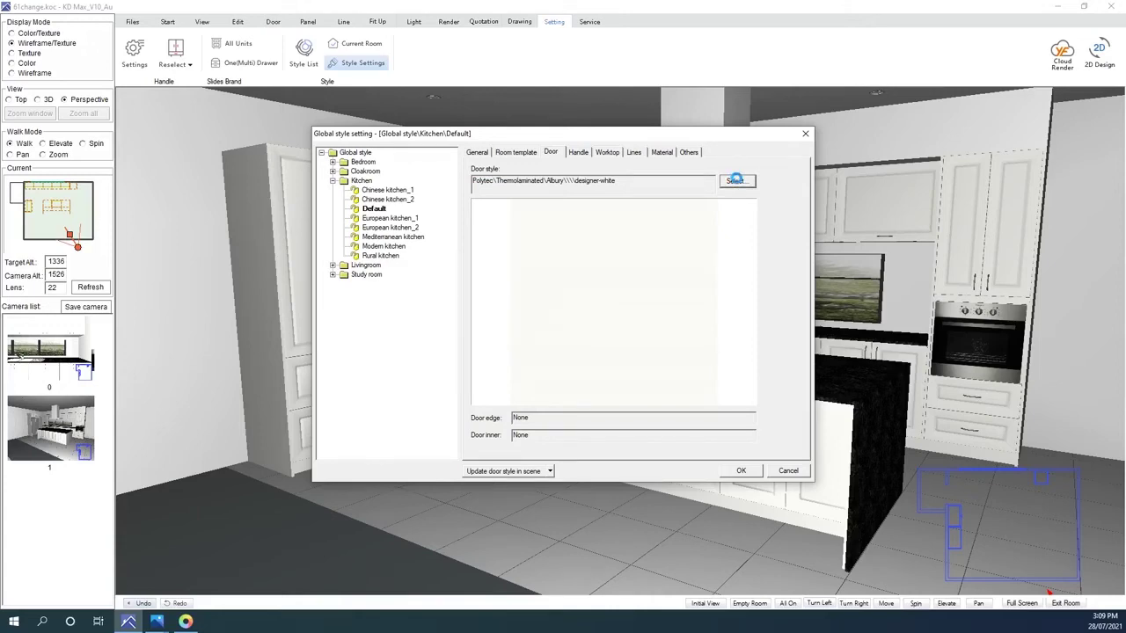
{"action": "left_click", "coordinate": [479, 309]}
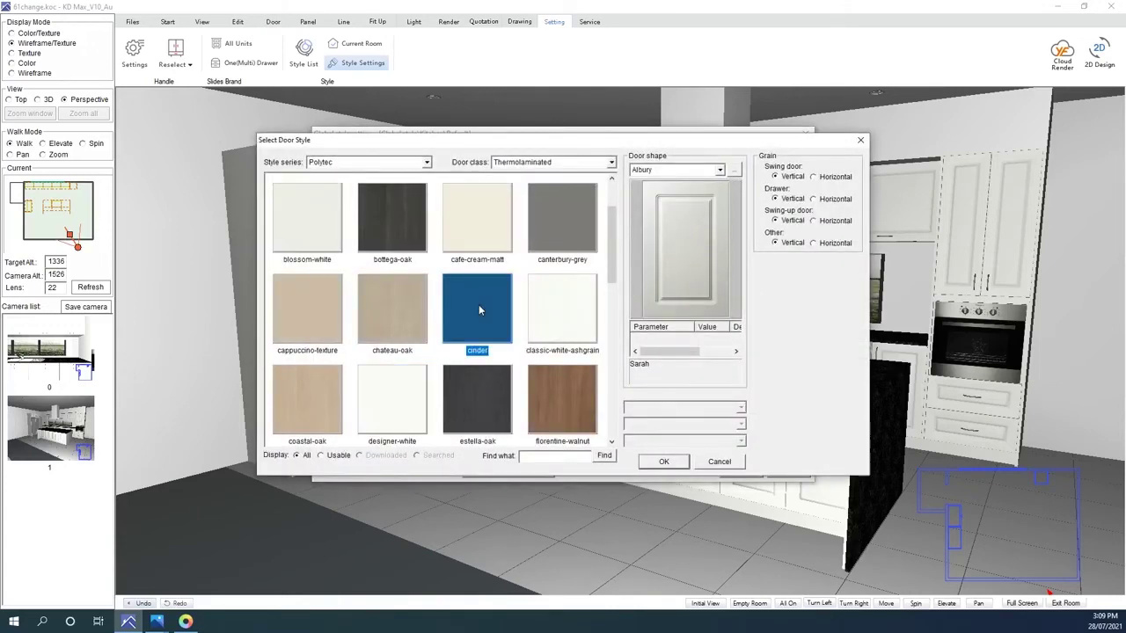
{"action": "double_click", "coordinate": [480, 314]}
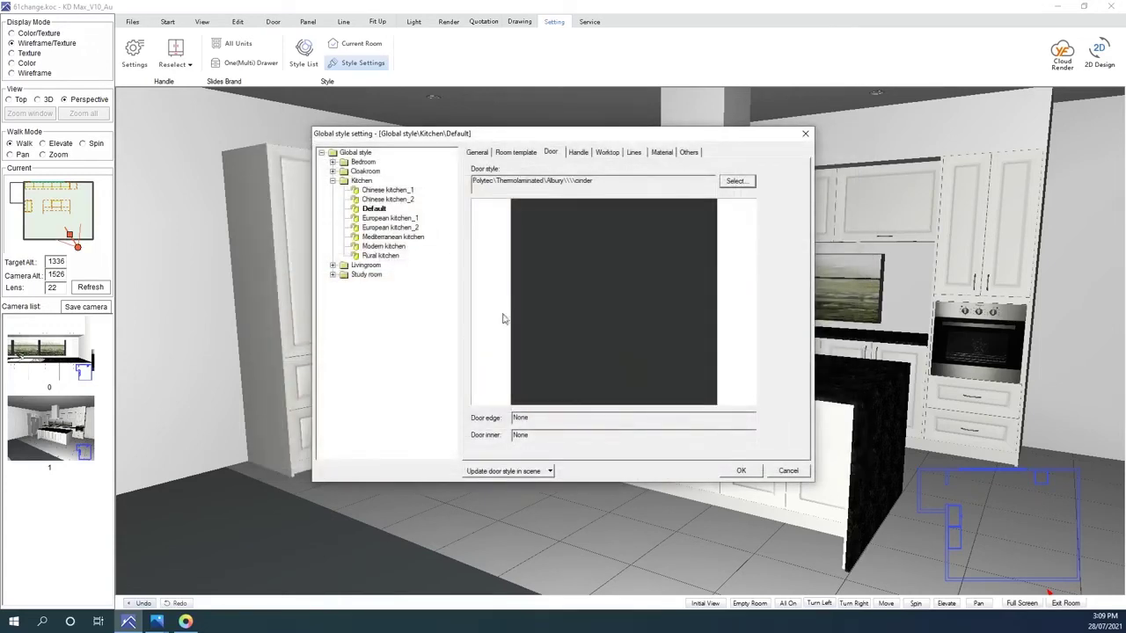
{"action": "left_click", "coordinate": [517, 473]}
{"action": "left_click", "coordinate": [536, 486]}
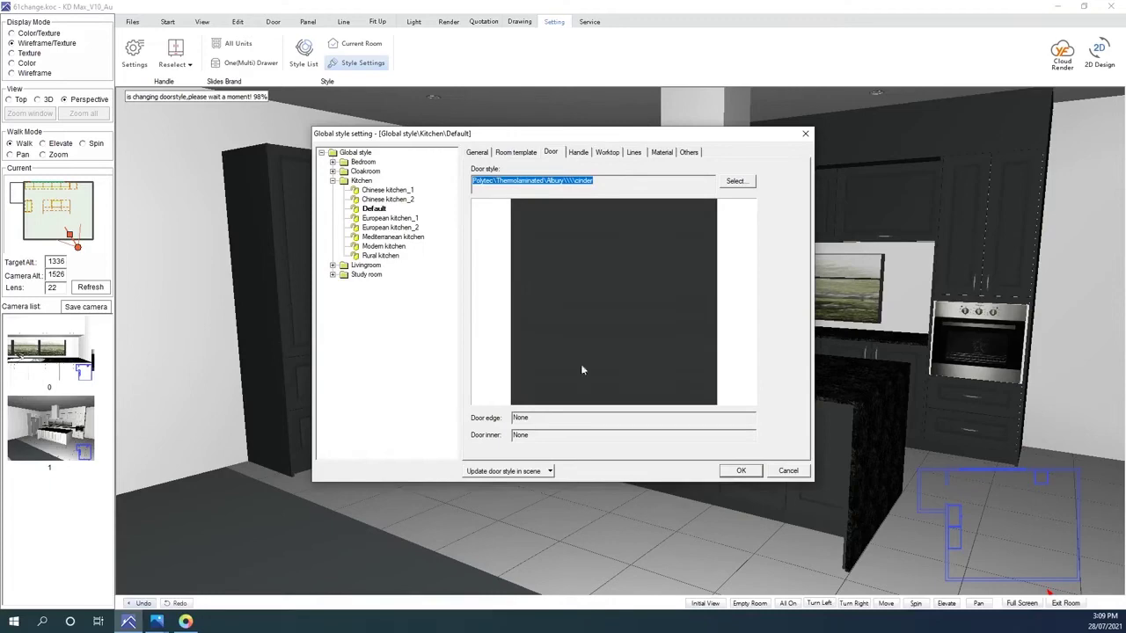
{"action": "left_click", "coordinate": [661, 153]}
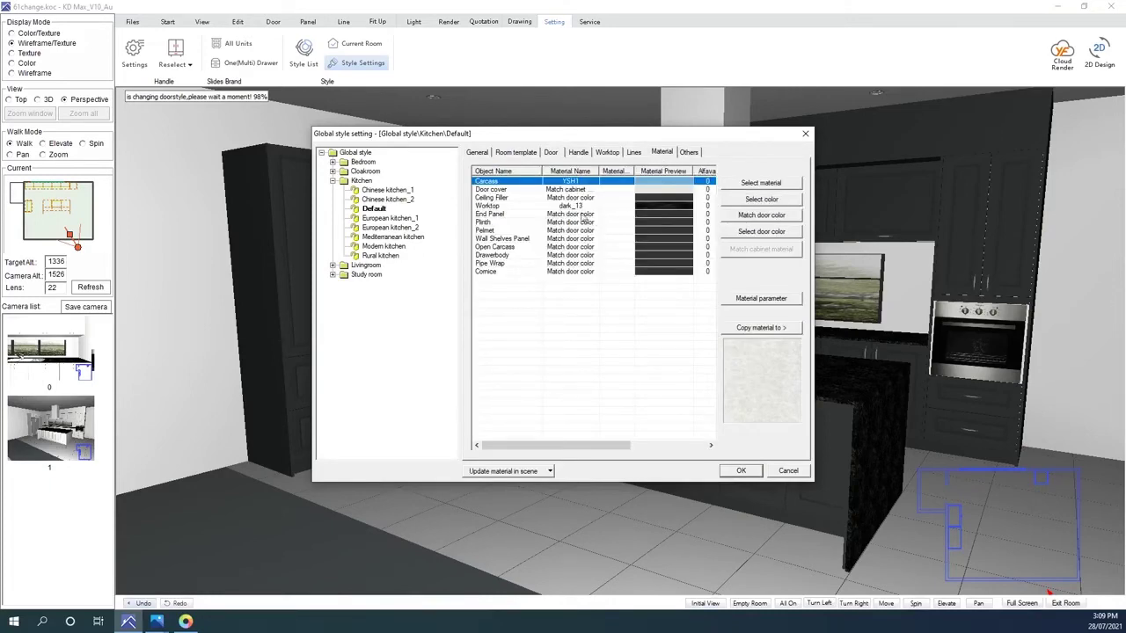
Give the Worktop material light_28 from the Light series, update all scene entities, and show the Quotation tools.
{"action": "left_click", "coordinate": [633, 205]}
{"action": "left_click", "coordinate": [757, 183]}
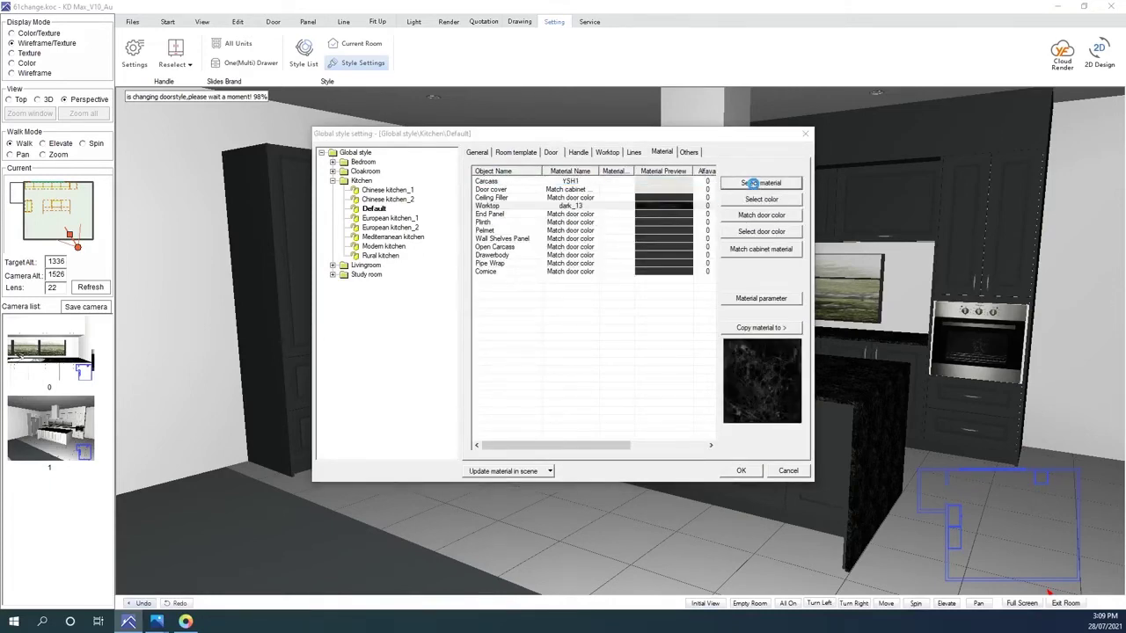
{"action": "left_click", "coordinate": [621, 174]}
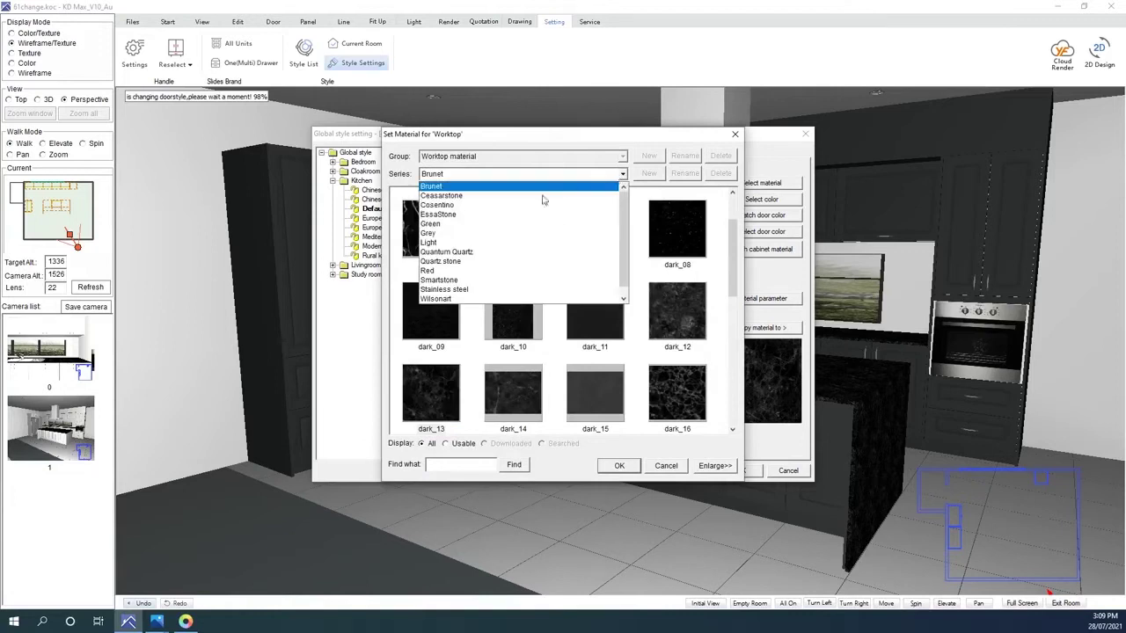
{"action": "left_click", "coordinate": [466, 243]}
{"action": "scroll", "coordinate": [655, 329], "scroll_direction": "down", "scroll_amount": 7}
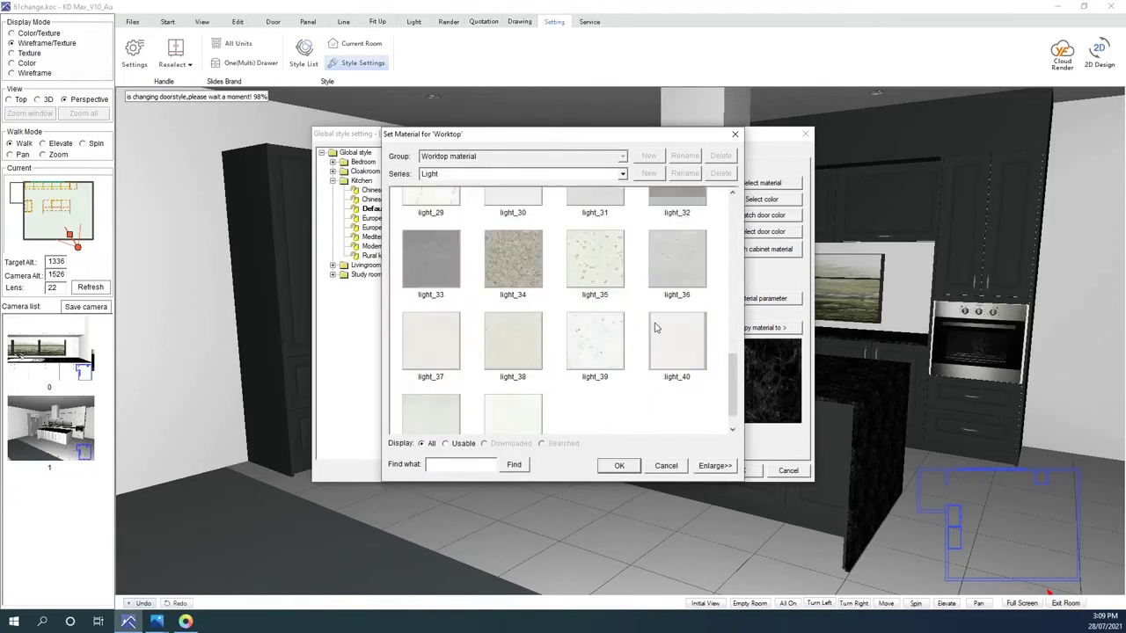
{"action": "scroll", "coordinate": [656, 328], "scroll_direction": "up", "scroll_amount": 1}
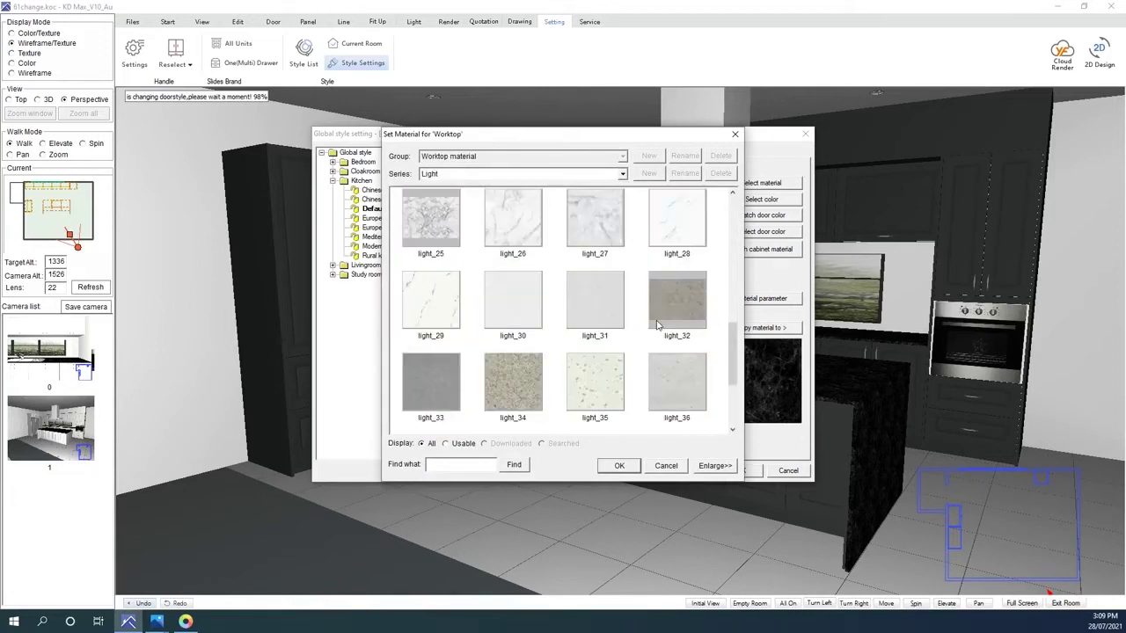
{"action": "double_click", "coordinate": [689, 236]}
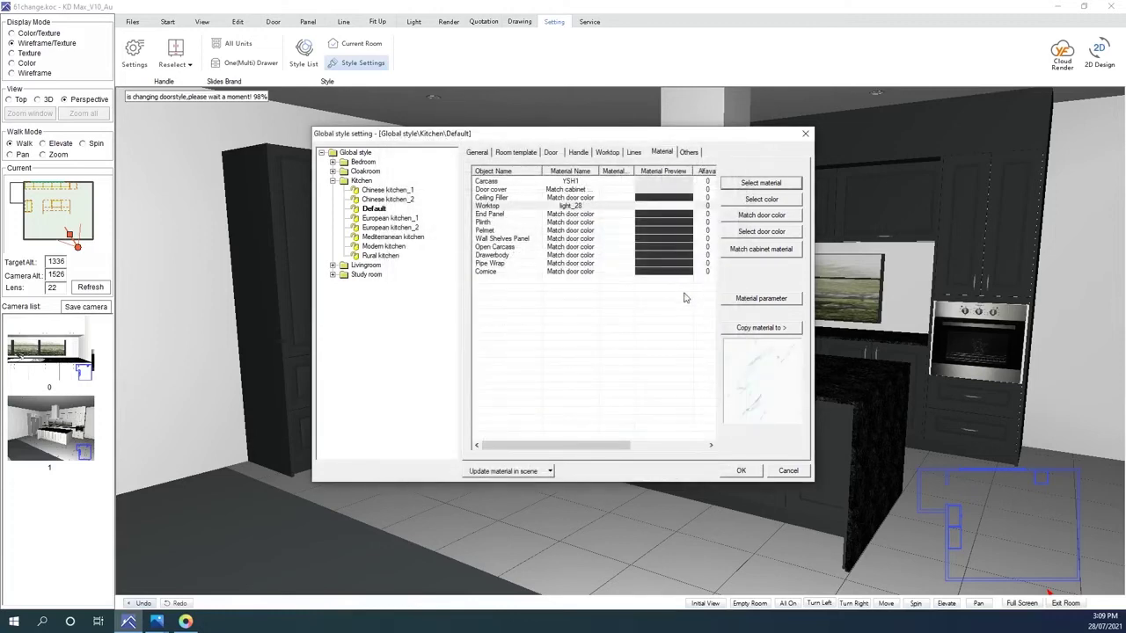
{"action": "left_click", "coordinate": [515, 472]}
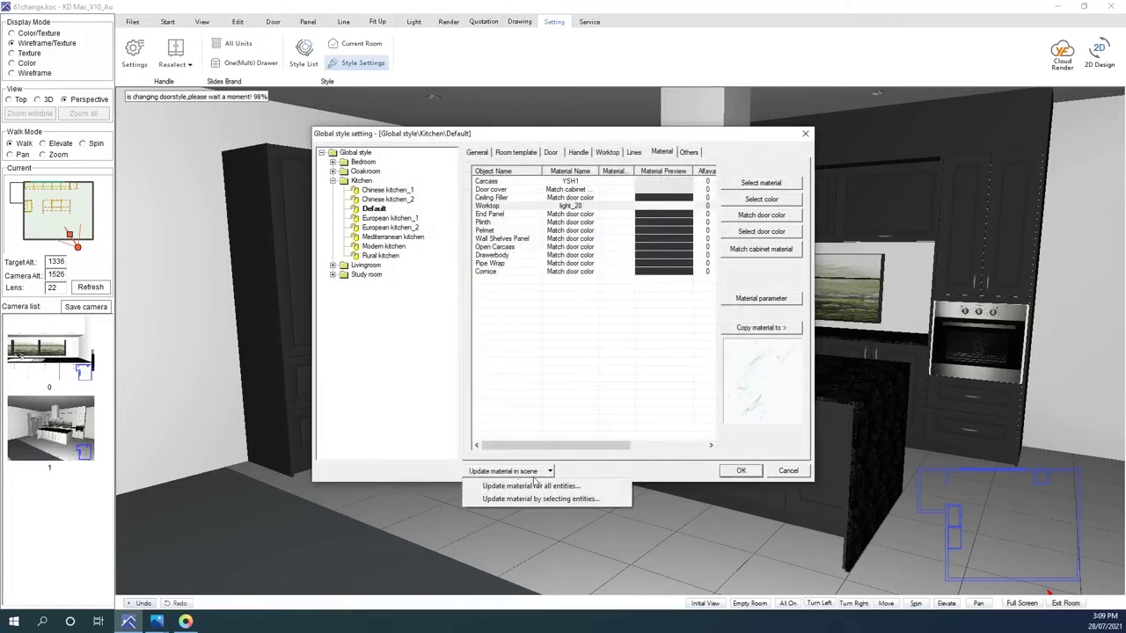
{"action": "left_click", "coordinate": [539, 487]}
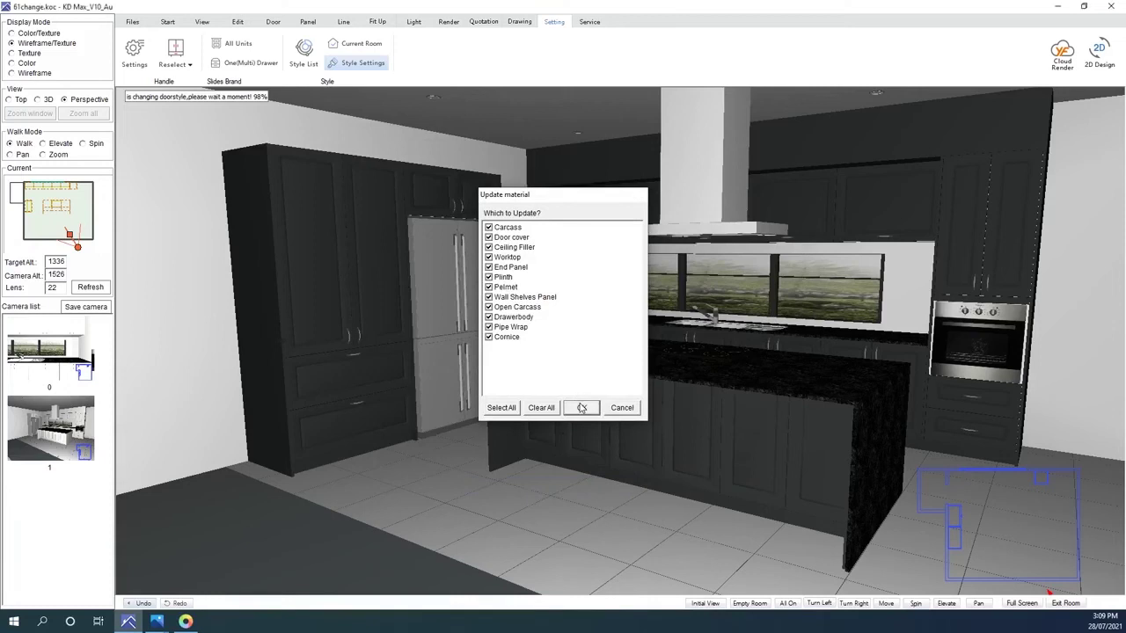
{"action": "left_click", "coordinate": [579, 409]}
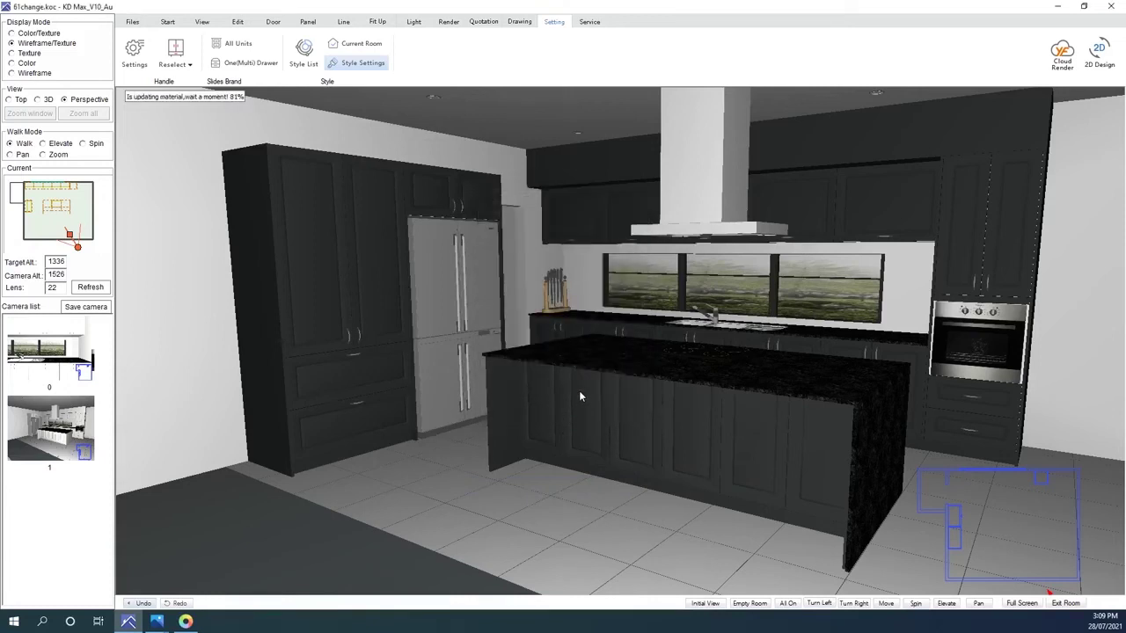
{"action": "left_click", "coordinate": [737, 471]}
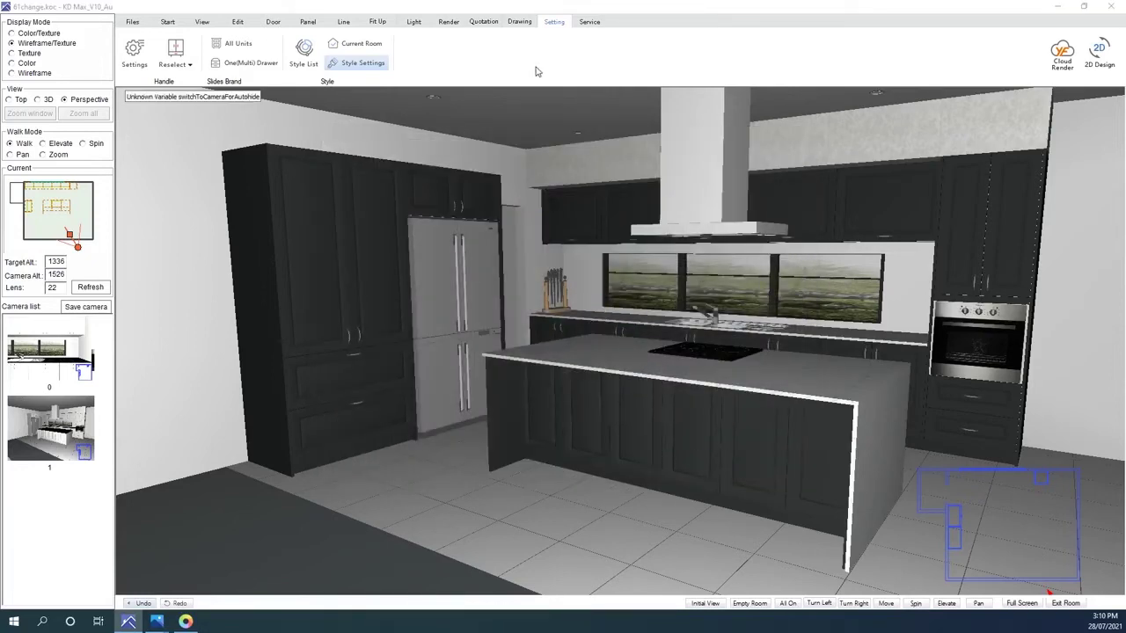
{"action": "left_click", "coordinate": [479, 23]}
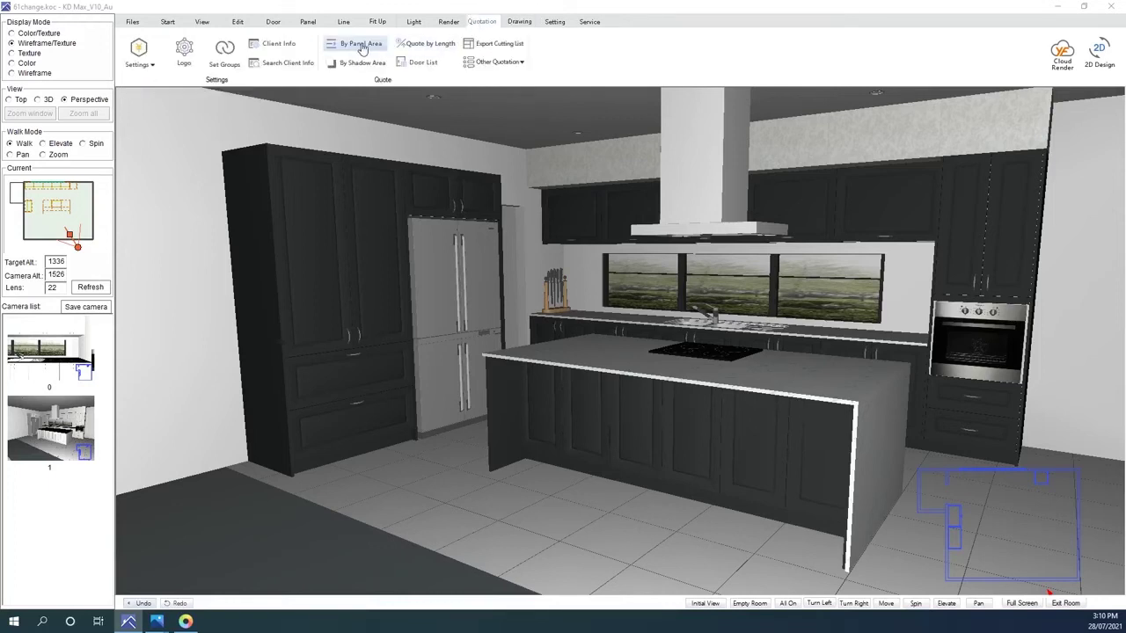
{"action": "left_click", "coordinate": [140, 61]}
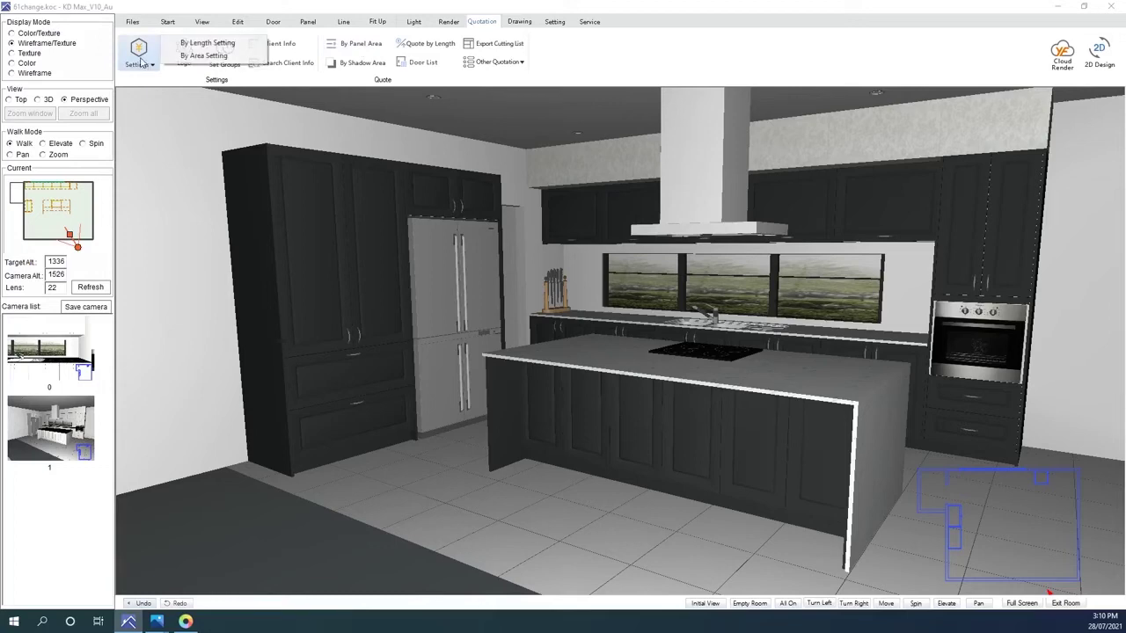
{"action": "left_click", "coordinate": [198, 43]}
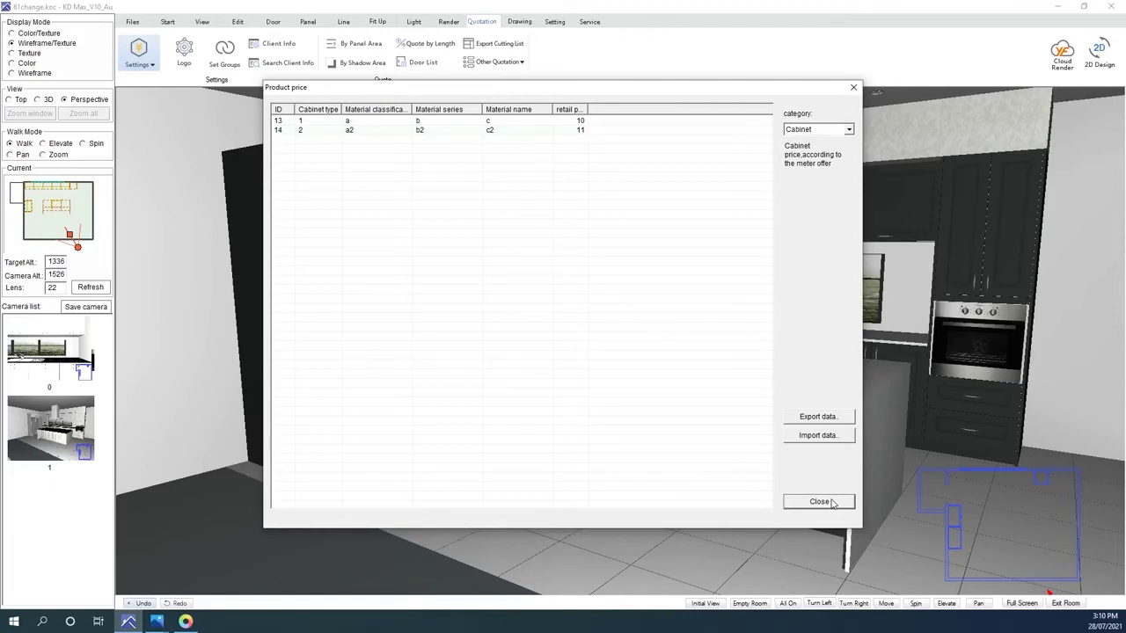
{"action": "left_click", "coordinate": [819, 502]}
{"action": "left_click", "coordinate": [141, 60]}
{"action": "left_click", "coordinate": [202, 57]}
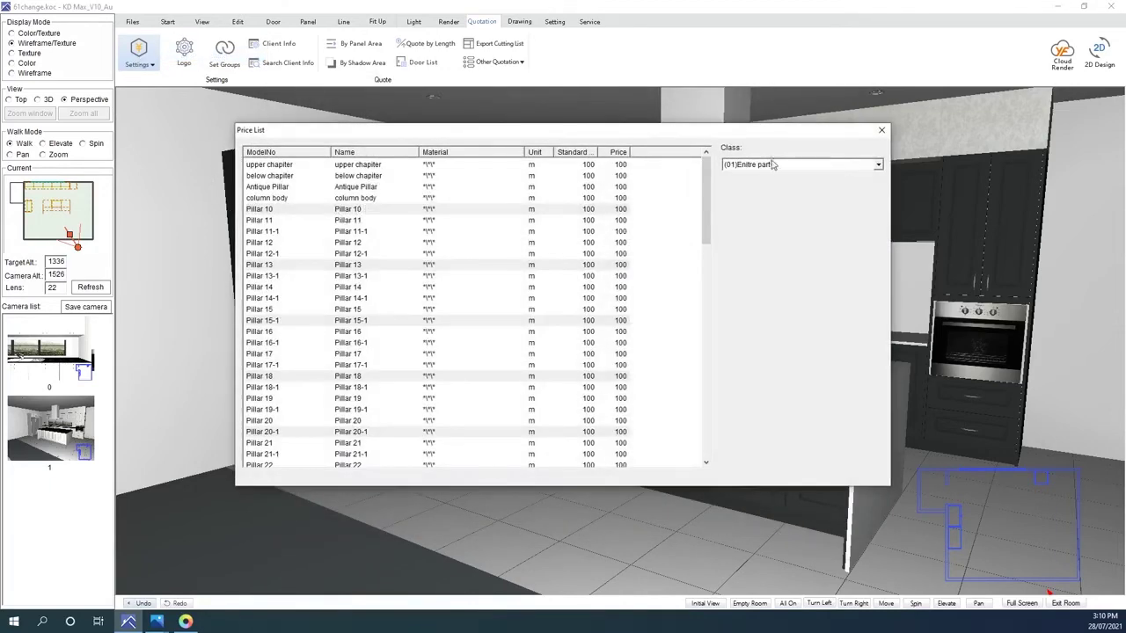
{"action": "left_click", "coordinate": [772, 165]}
{"action": "left_click", "coordinate": [765, 199]}
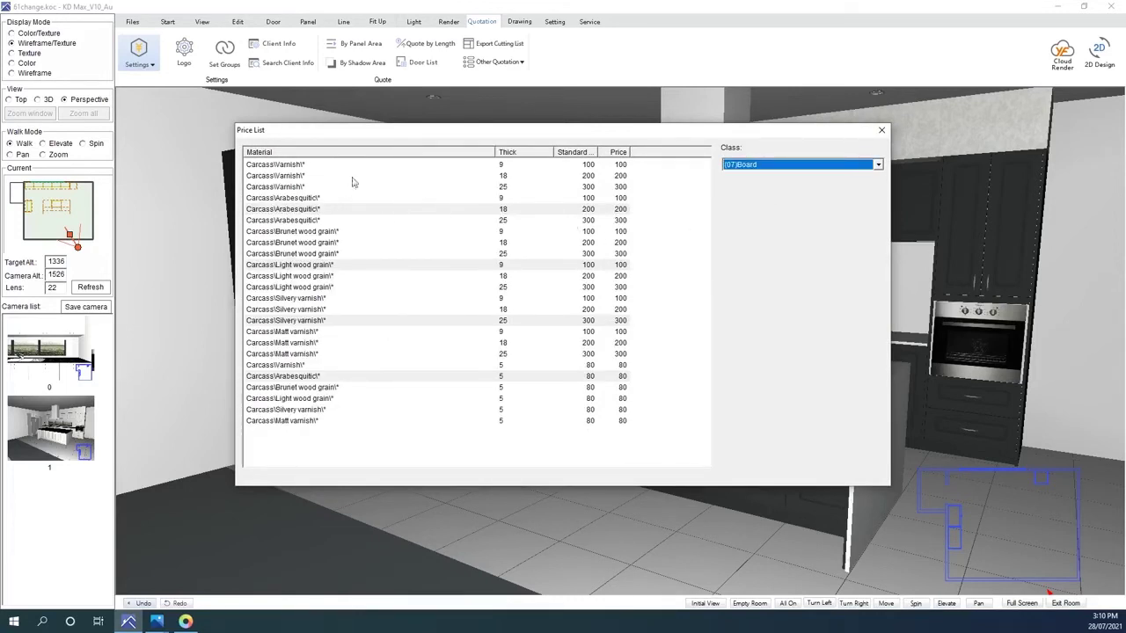
{"action": "left_click", "coordinate": [283, 176]}
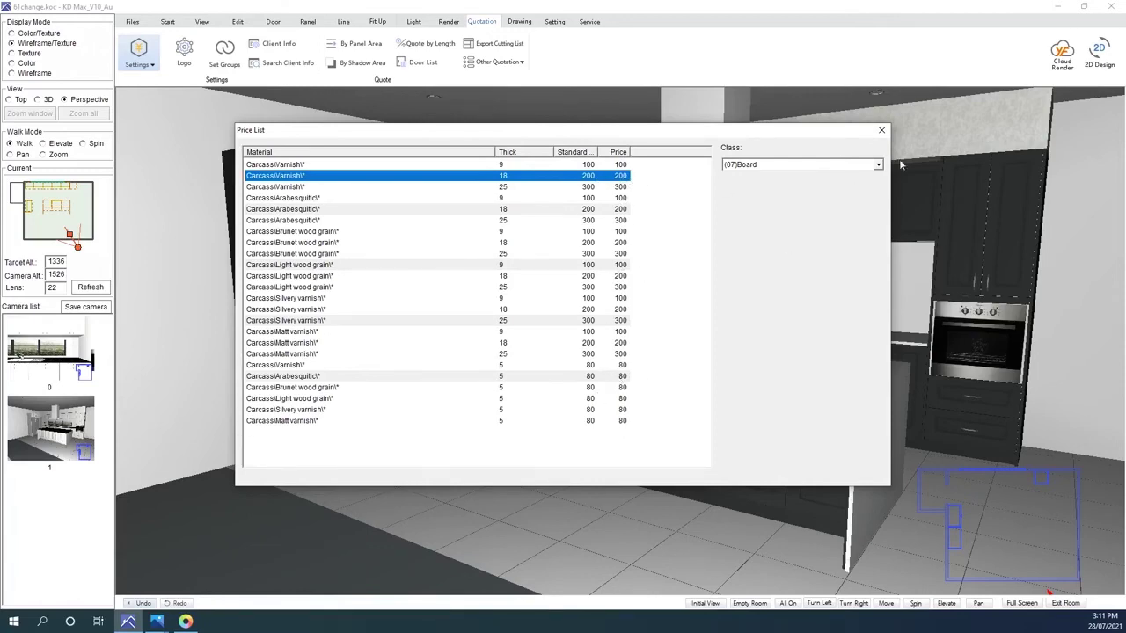
{"action": "left_click", "coordinate": [881, 130]}
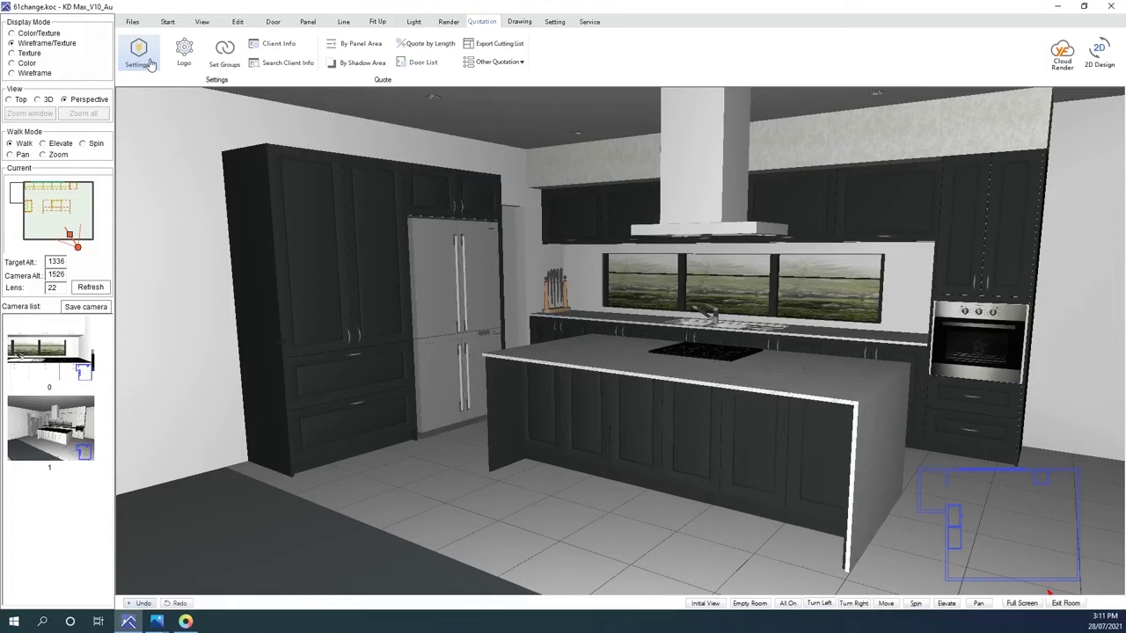
Export a By Panel Area quotation for Room [Default] to Excel.
{"action": "left_click", "coordinate": [356, 49]}
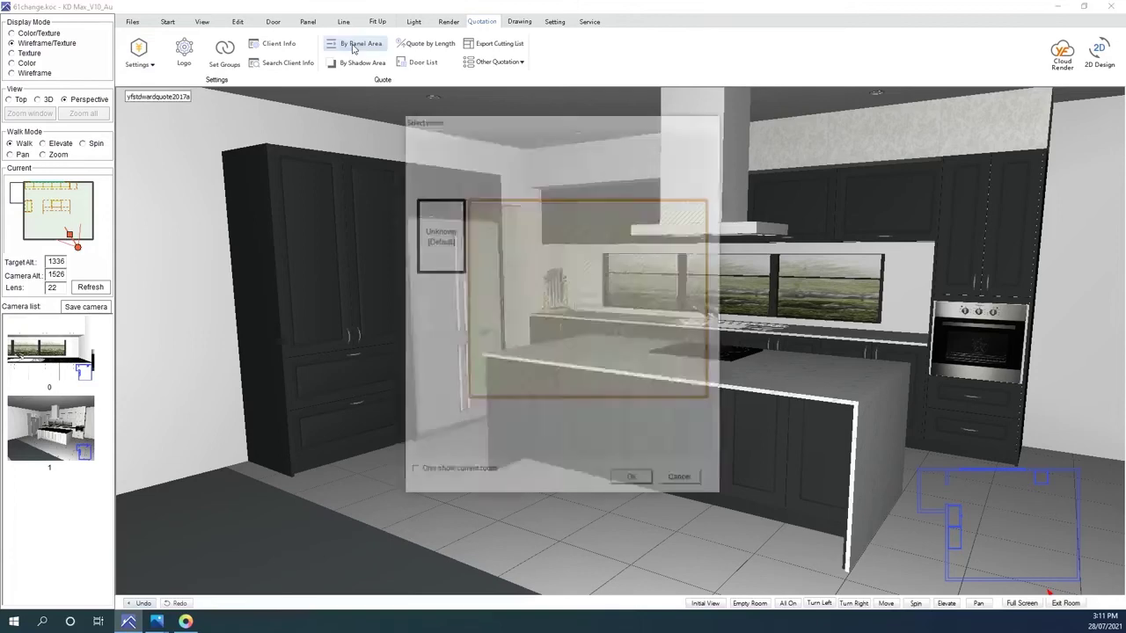
{"action": "left_click", "coordinate": [634, 482]}
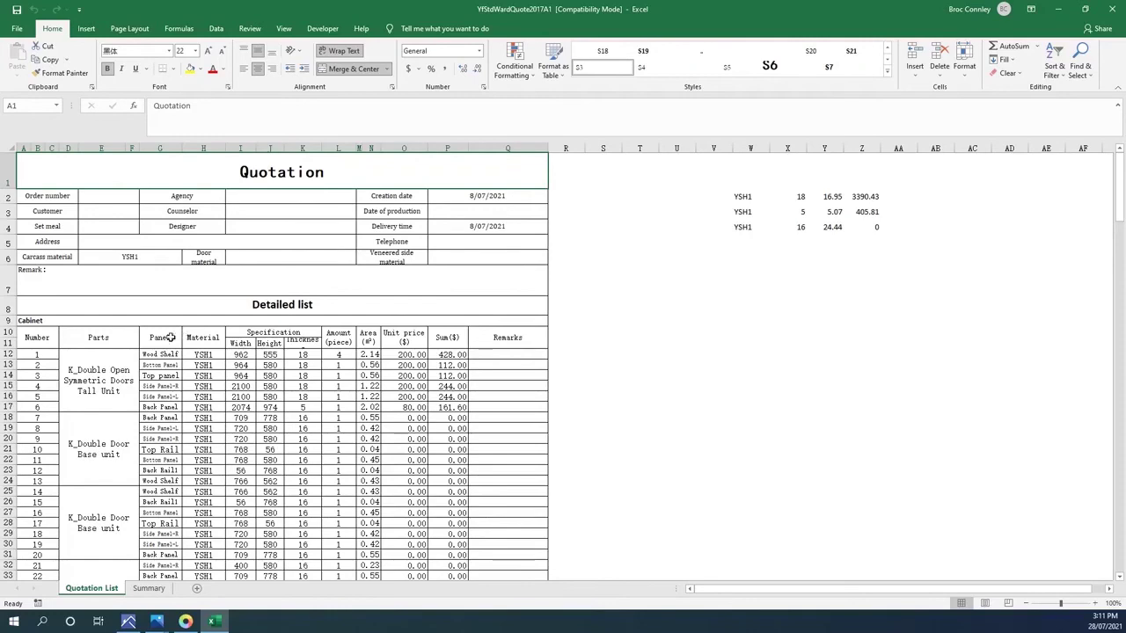
Set the wood shelf unit price in O12 to 50, attempt to fill it down, and dismiss the merged-cells warning.
{"action": "scroll", "coordinate": [170, 337], "scroll_direction": "down", "scroll_amount": 1}
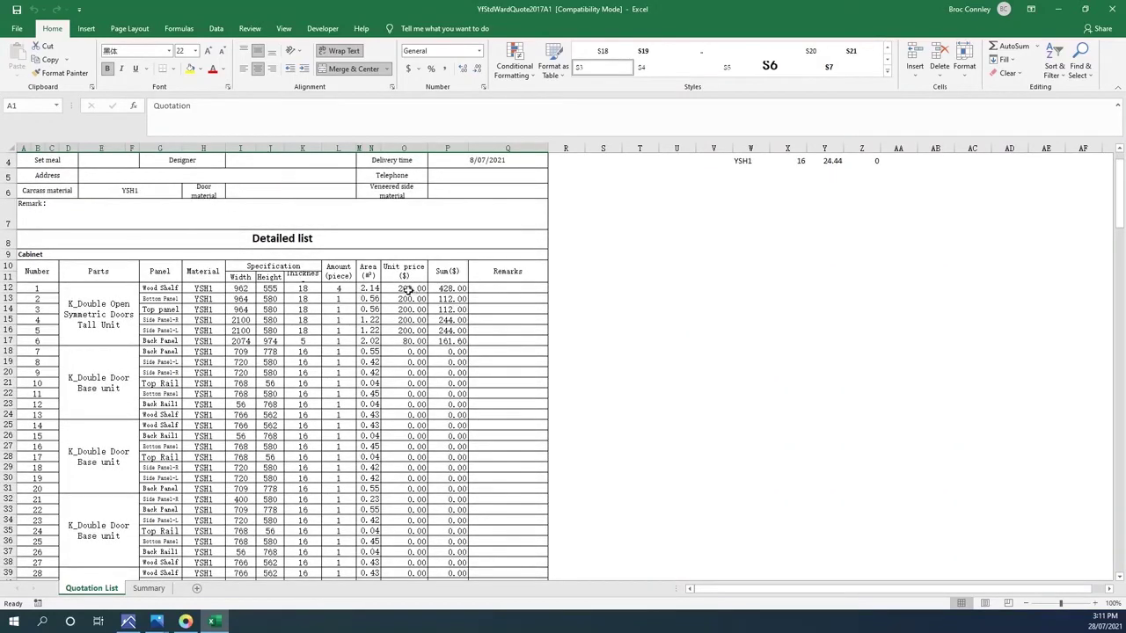
{"action": "left_click", "coordinate": [408, 290]}
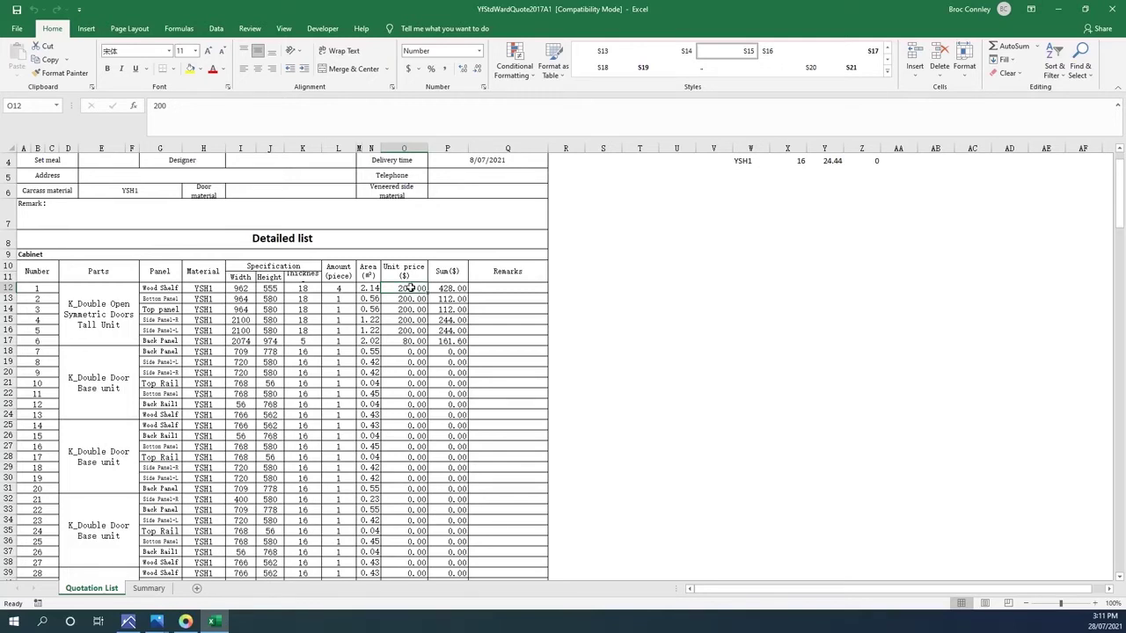
{"action": "type", "text": "50"}
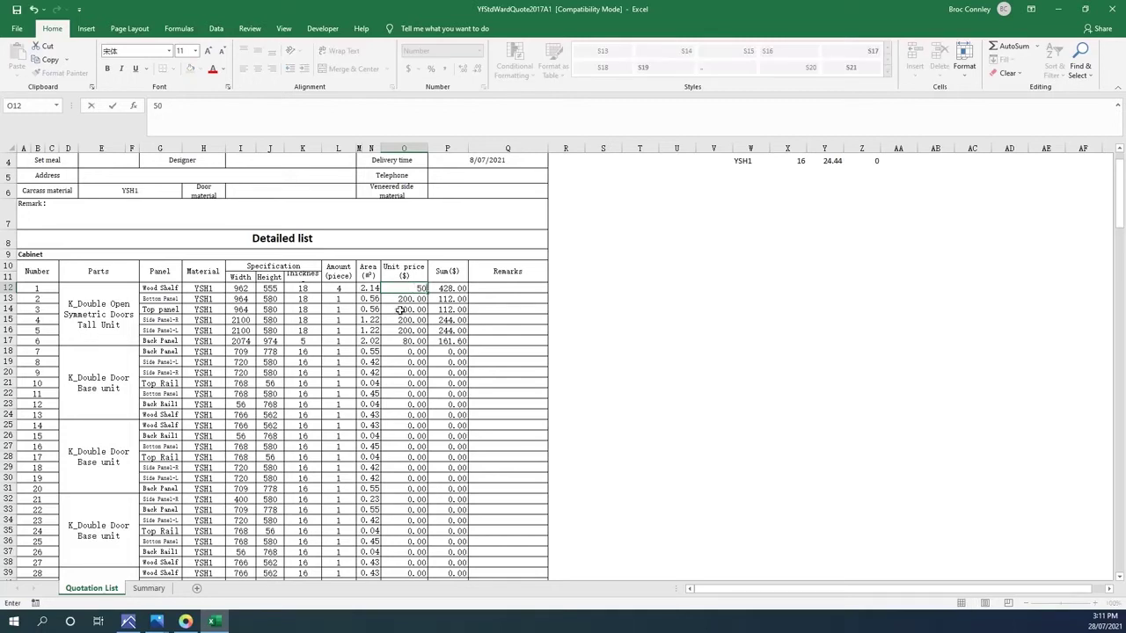
{"action": "key", "text": "Left"}
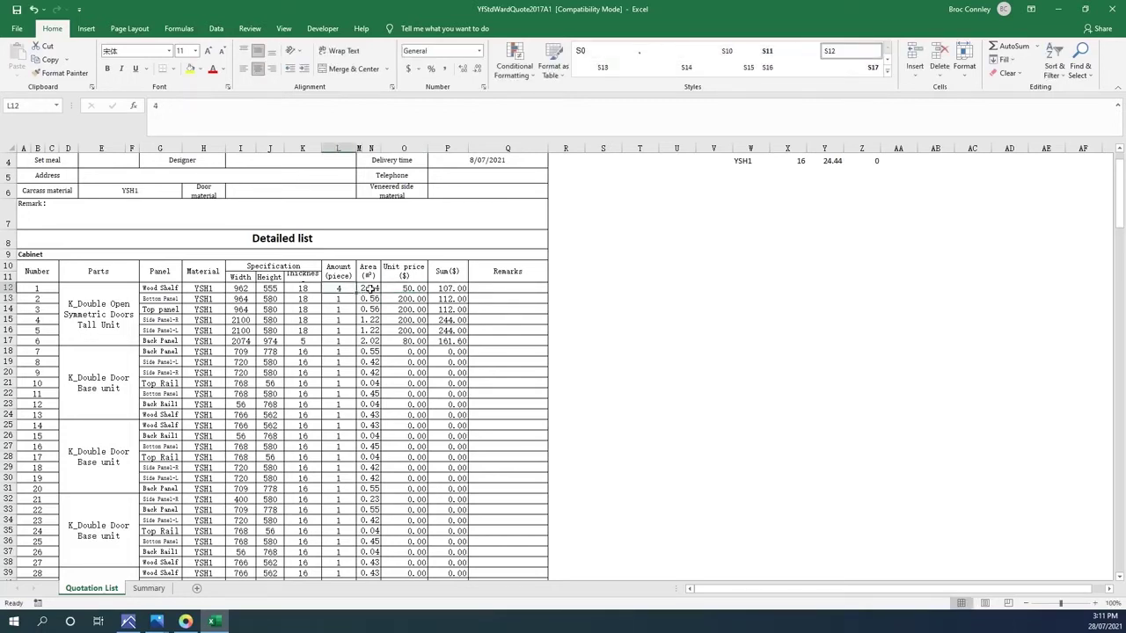
{"action": "left_click", "coordinate": [402, 288]}
{"action": "left_click_drag", "start_coordinate": [428, 288], "coordinate": [431, 246]}
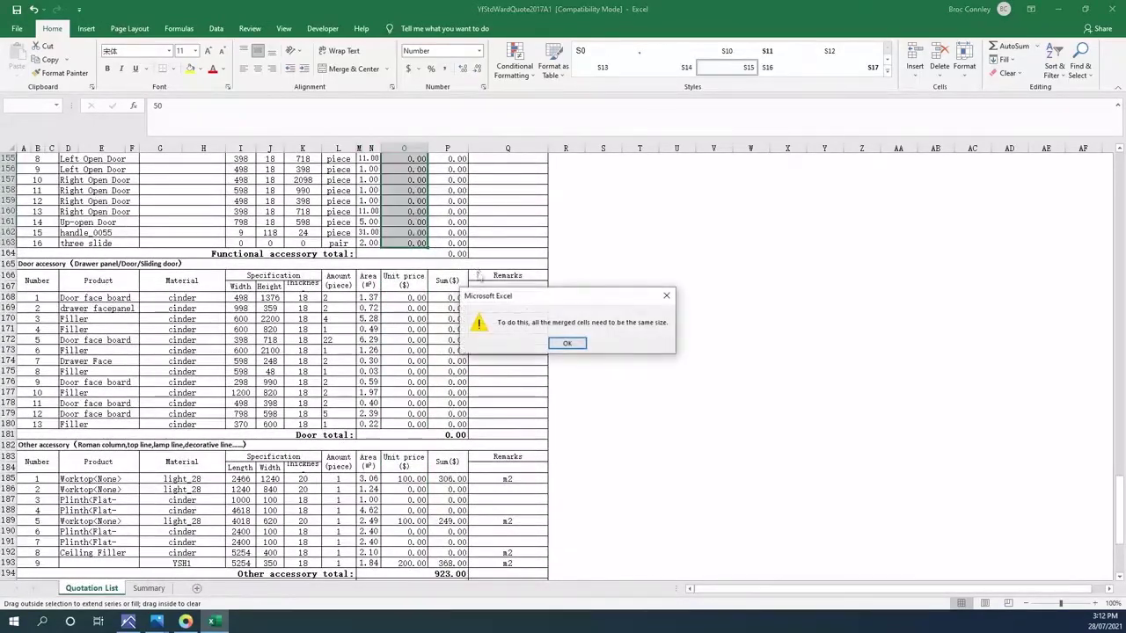
{"action": "left_click", "coordinate": [567, 343]}
Review the cabinet panel unit prices, including the back panel at 80.
{"action": "scroll", "coordinate": [417, 253], "scroll_direction": "up", "scroll_amount": 4}
{"action": "scroll", "coordinate": [417, 255], "scroll_direction": "up", "scroll_amount": 8}
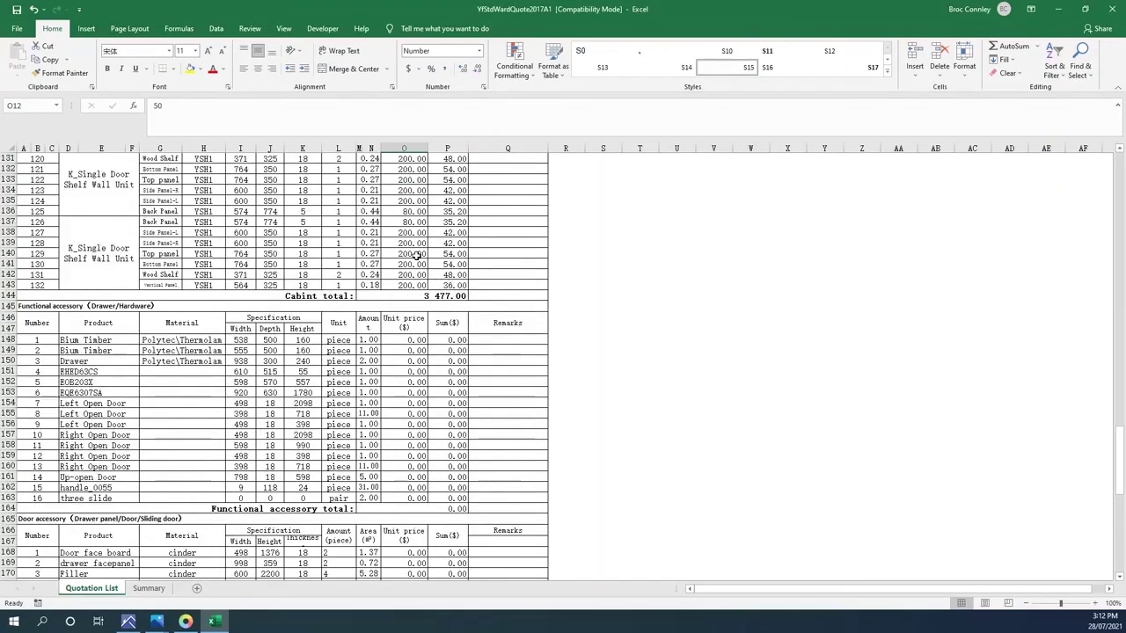
{"action": "left_click", "coordinate": [413, 369]}
{"action": "left_click", "coordinate": [413, 338]}
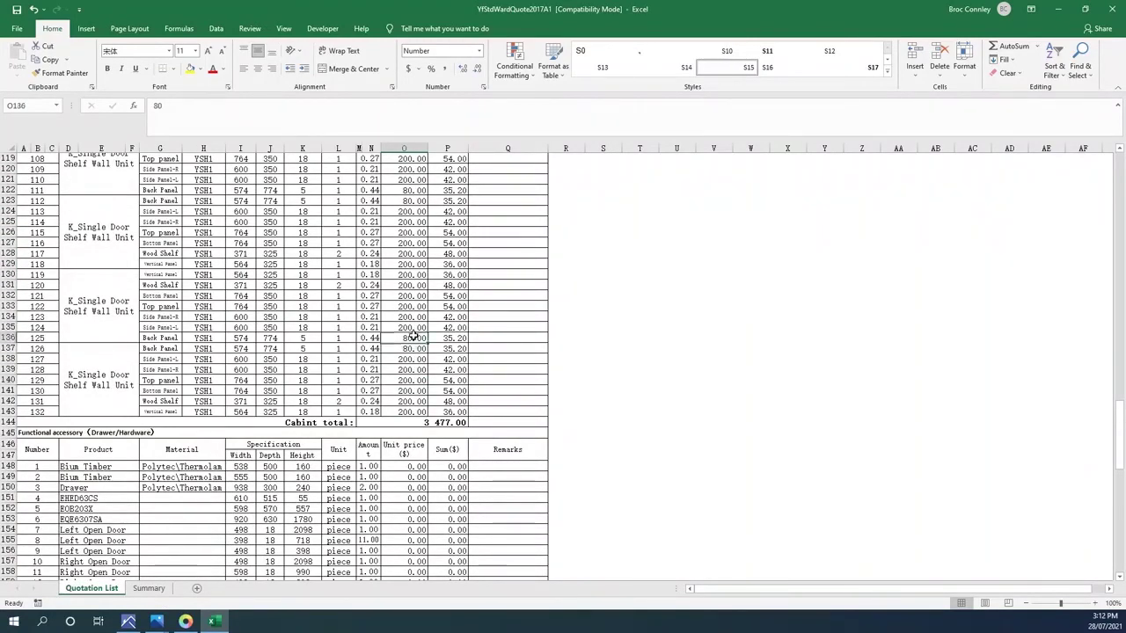
{"action": "scroll", "coordinate": [413, 298], "scroll_direction": "up", "scroll_amount": 8}
{"action": "scroll", "coordinate": [414, 297], "scroll_direction": "down", "scroll_amount": 14}
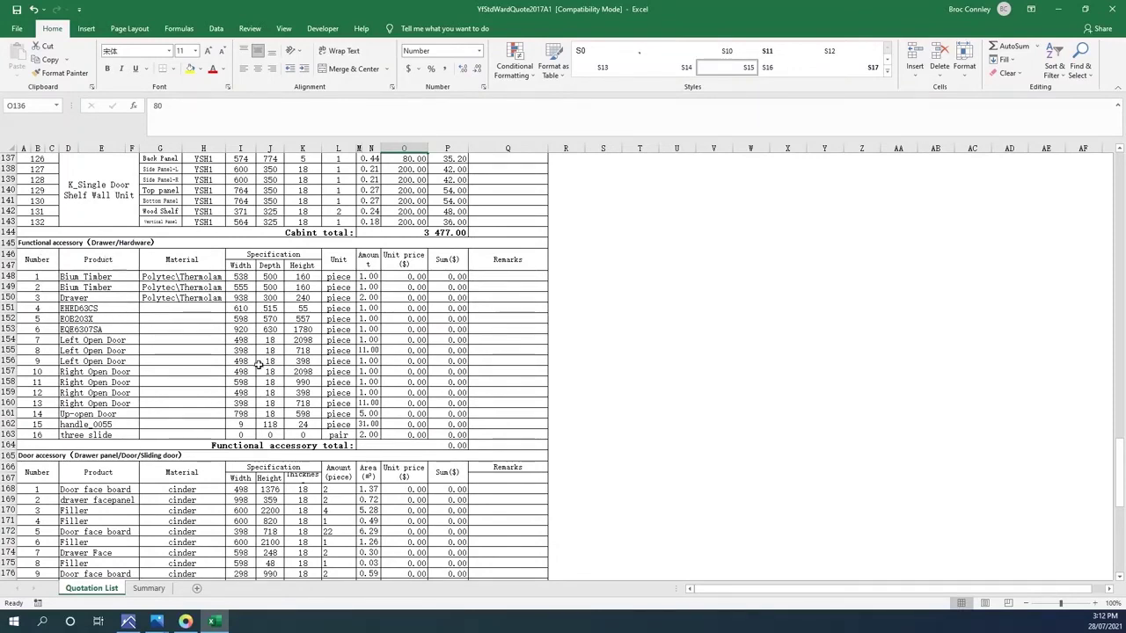
{"action": "scroll", "coordinate": [376, 367], "scroll_direction": "down", "scroll_amount": 4}
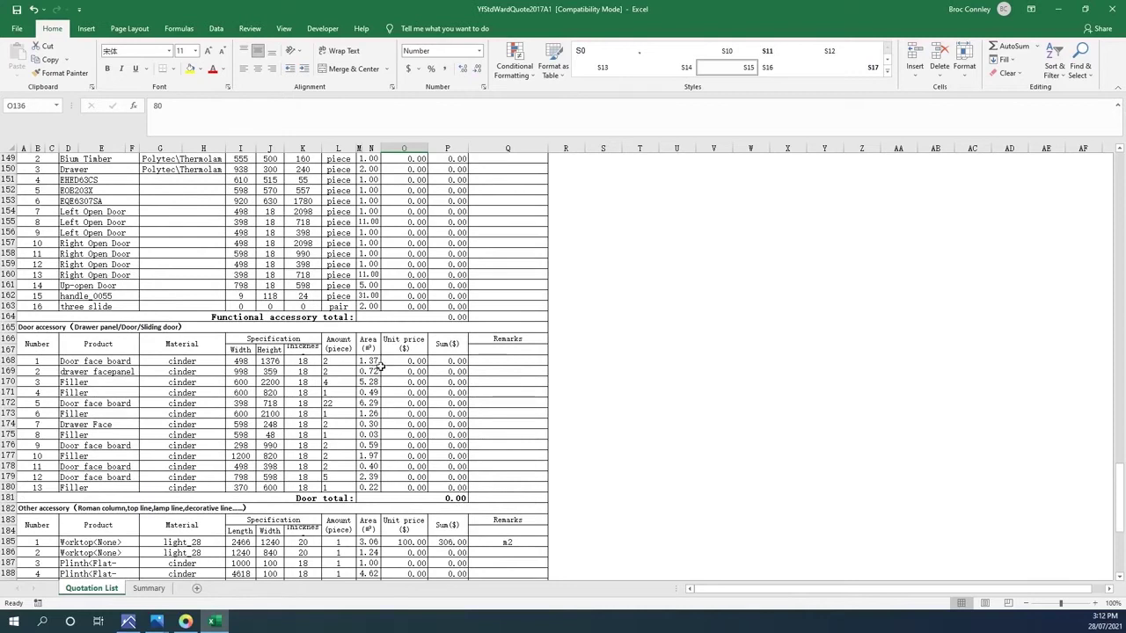
Price the door face boards at 100 per unit from O168 down to O180.
{"action": "left_click", "coordinate": [208, 361]}
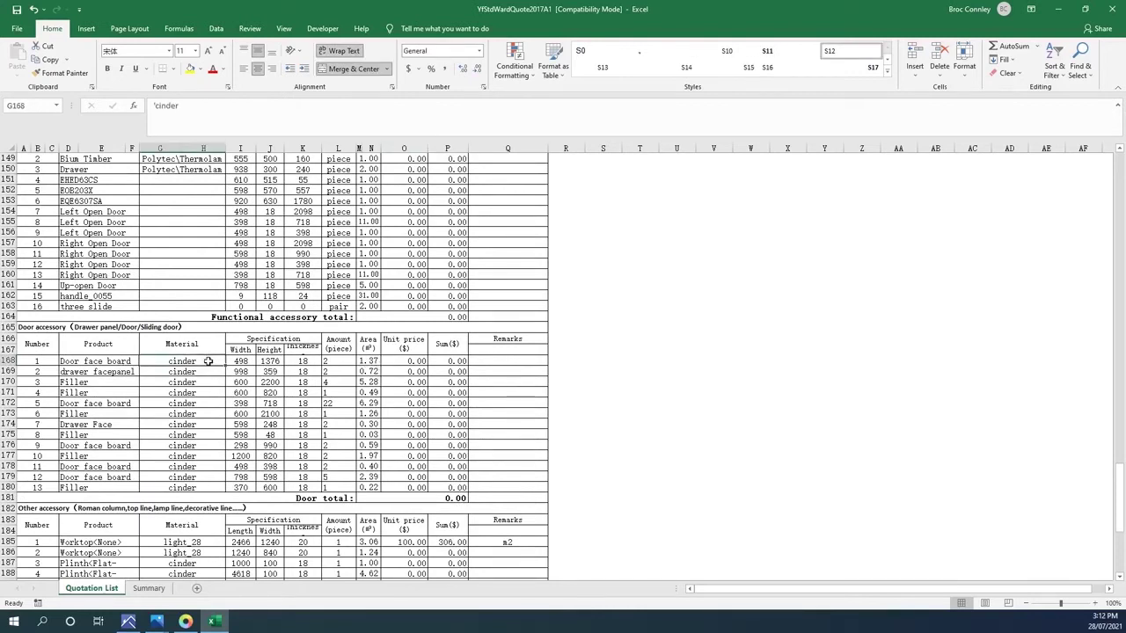
{"action": "left_click", "coordinate": [406, 362]}
{"action": "type", "text": "100"}
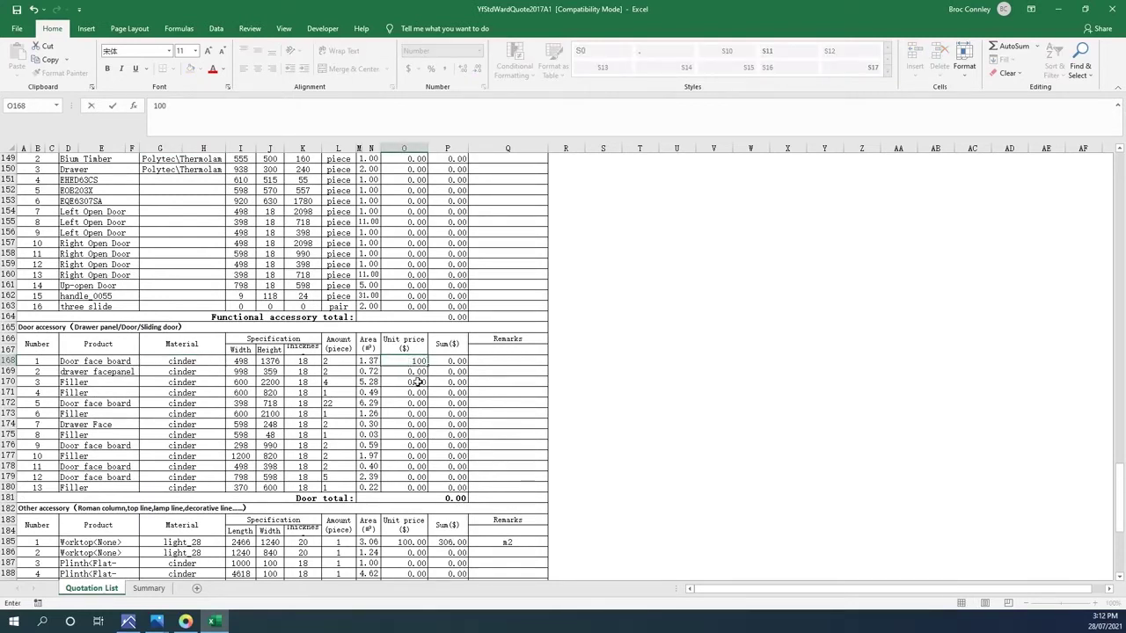
{"action": "key", "text": "Return"}
{"action": "key", "text": "Up"}
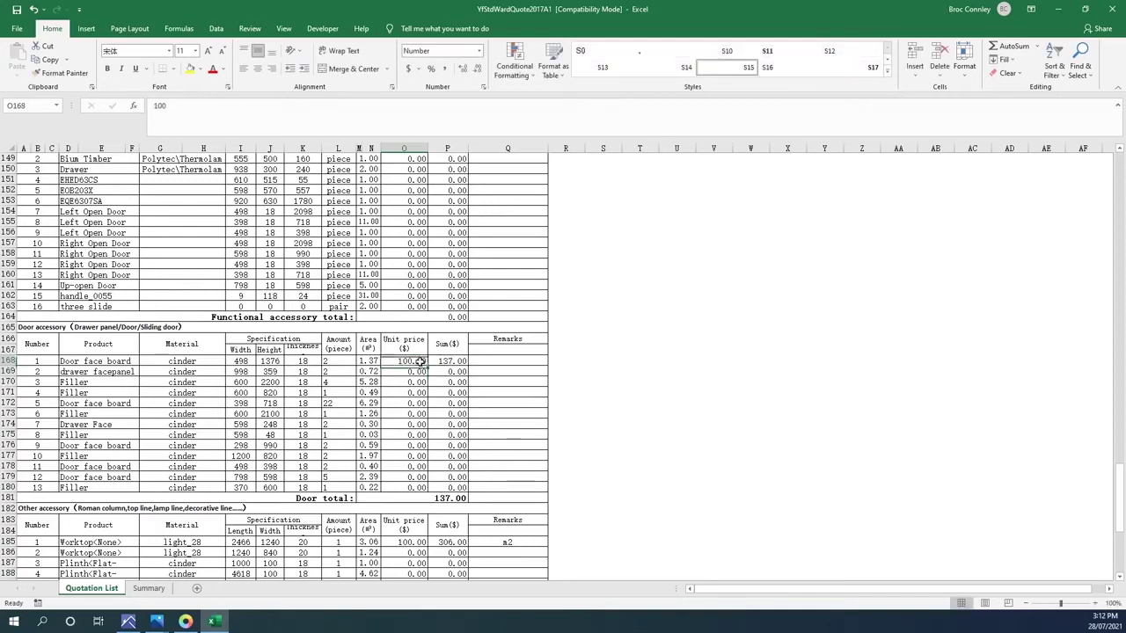
{"action": "left_click_drag", "start_coordinate": [428, 366], "coordinate": [428, 489]}
Check the door face board's sum and area plus the worktop and plinth unit prices.
{"action": "left_click", "coordinate": [453, 361]}
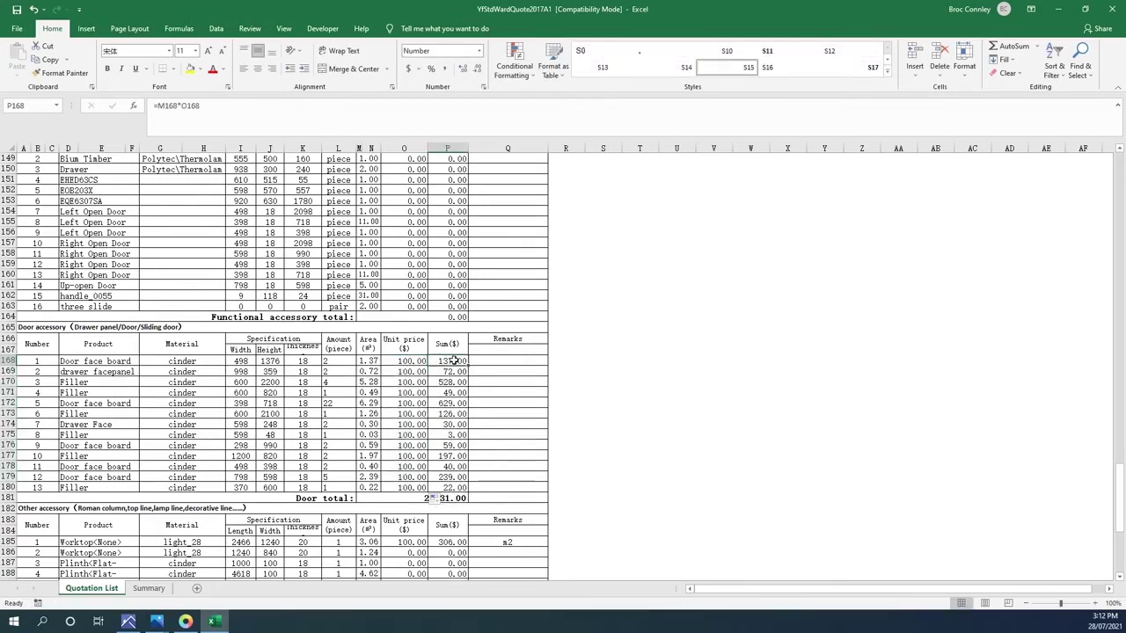
{"action": "left_click", "coordinate": [369, 362]}
{"action": "scroll", "coordinate": [369, 362], "scroll_direction": "down", "scroll_amount": 5}
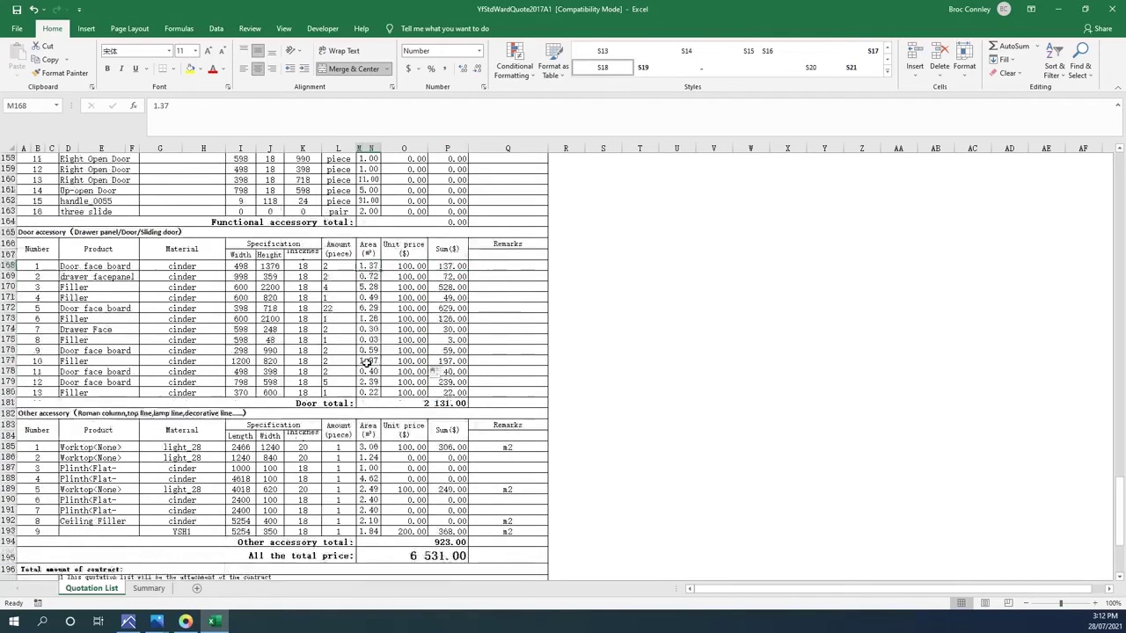
{"action": "left_click", "coordinate": [90, 394]}
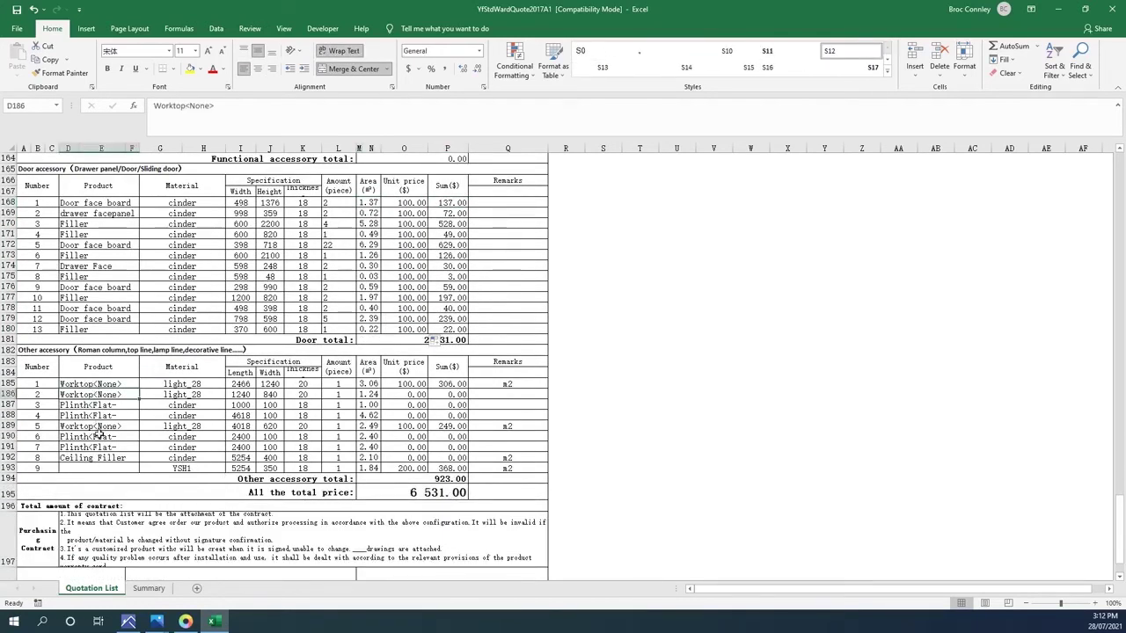
{"action": "left_click", "coordinate": [390, 398]}
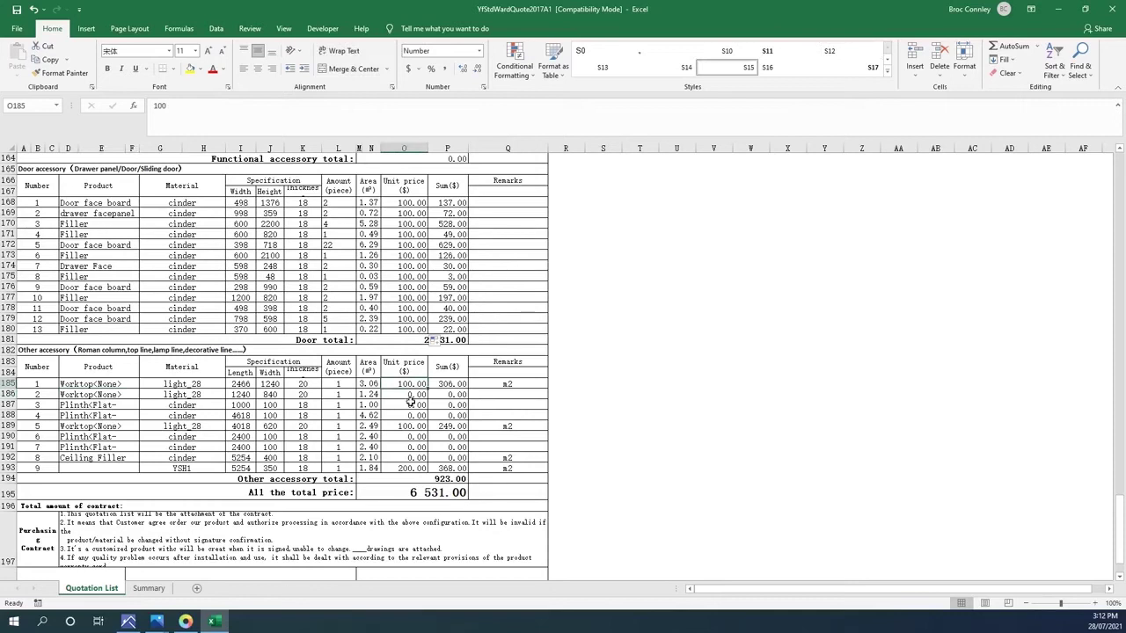
{"action": "left_click", "coordinate": [411, 415]}
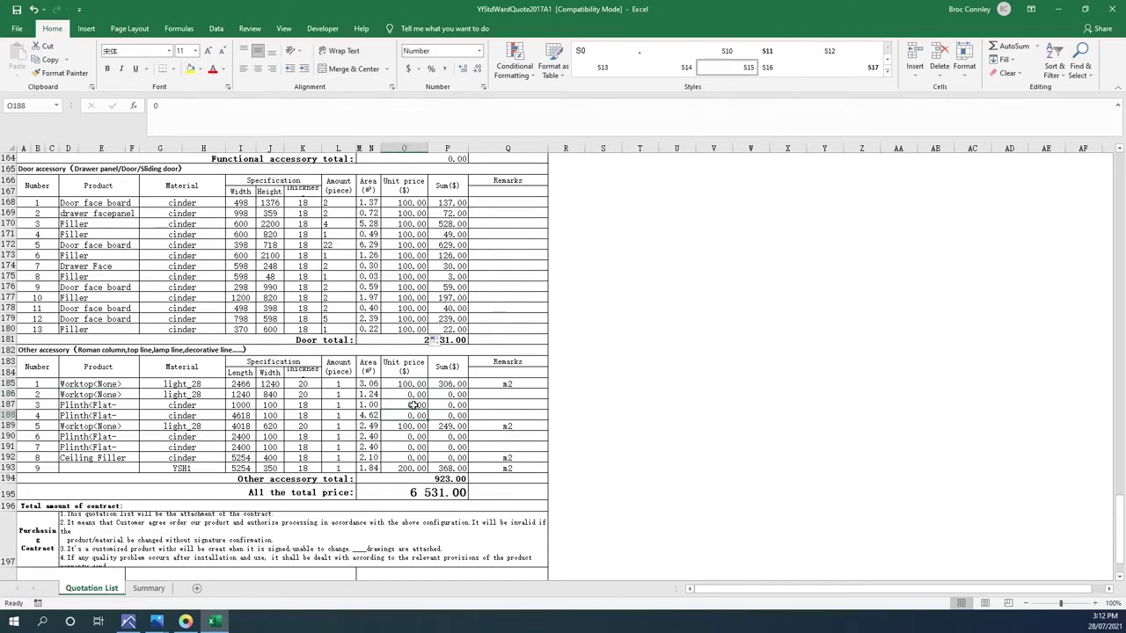
{"action": "left_click", "coordinate": [1060, 9]}
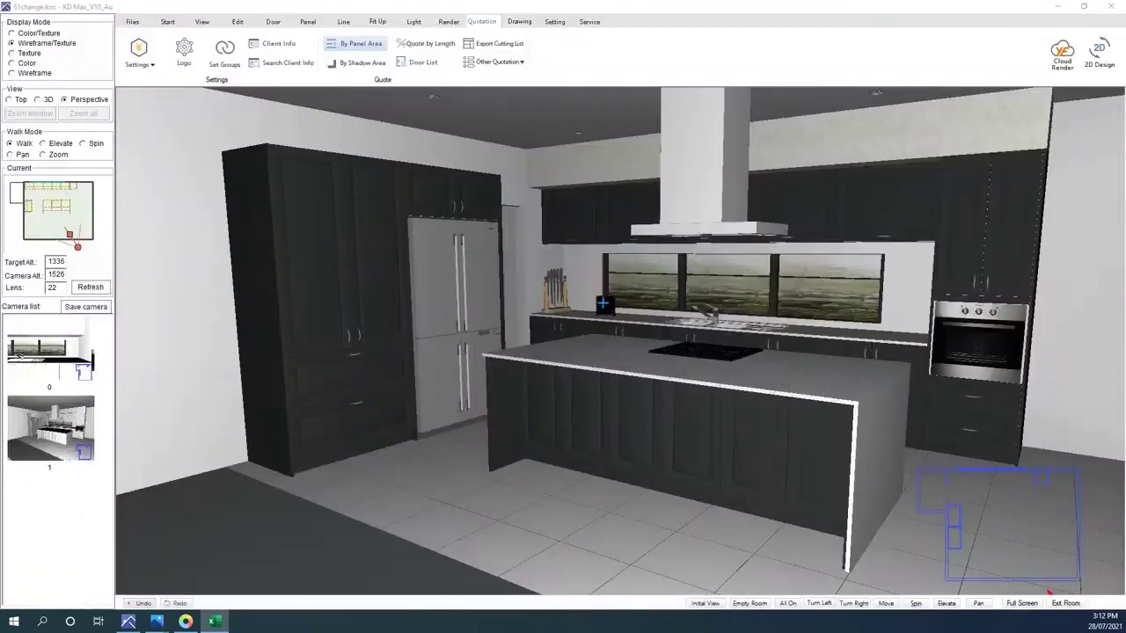
Export the kitchen as Detailed Drawings from the Drawing tab, accepting the export settings.
{"action": "left_click", "coordinate": [519, 22]}
{"action": "left_click", "coordinate": [228, 65]}
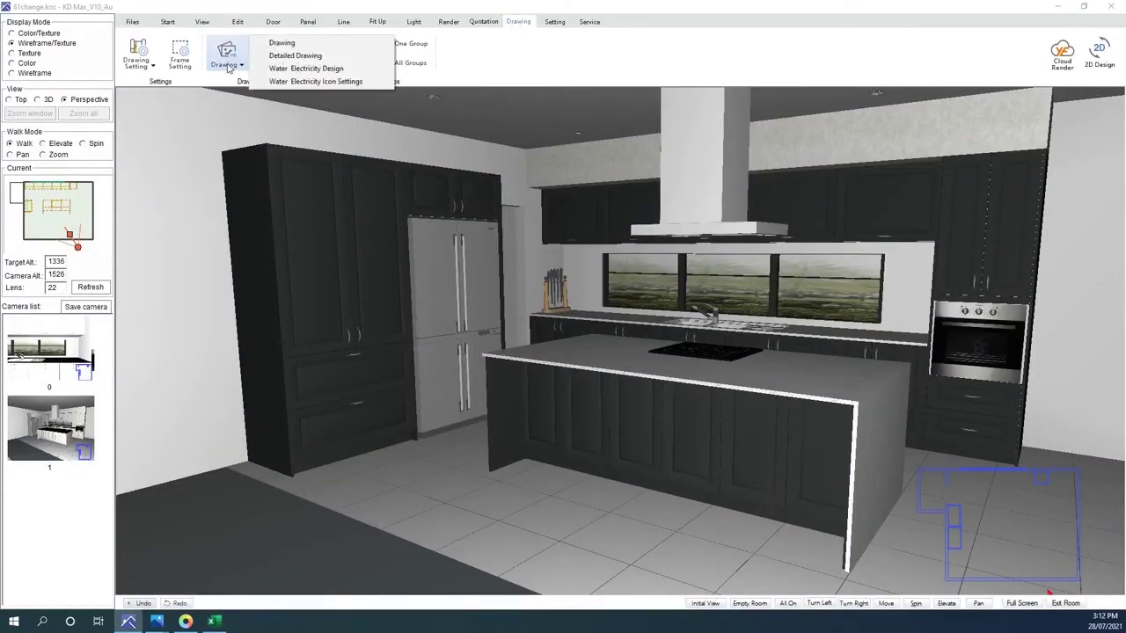
{"action": "left_click", "coordinate": [297, 56]}
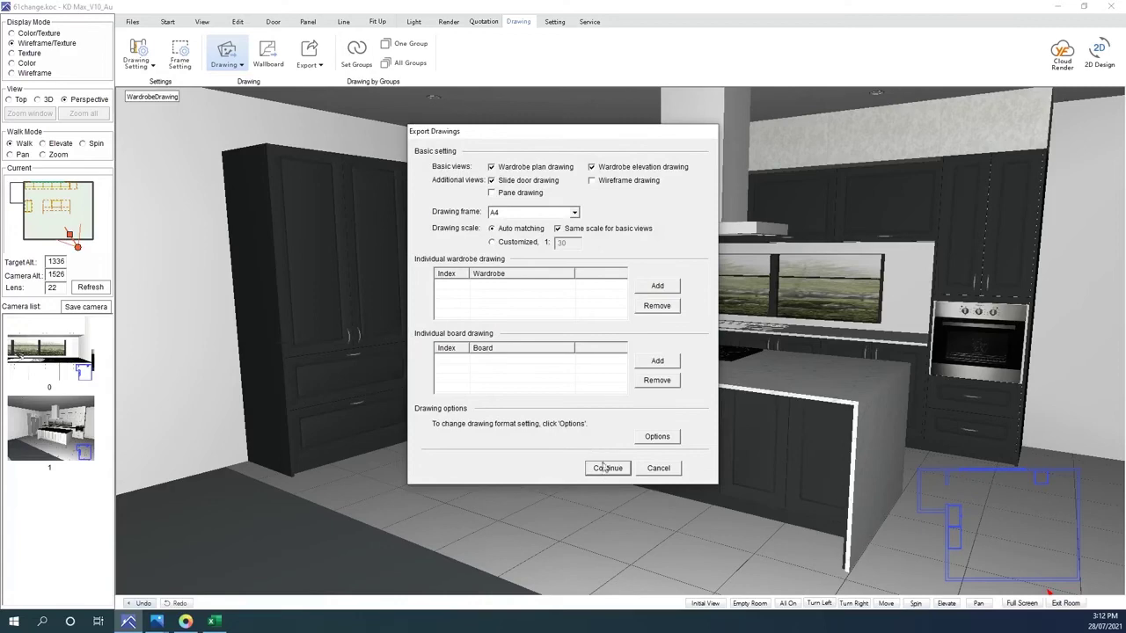
{"action": "left_click", "coordinate": [606, 467]}
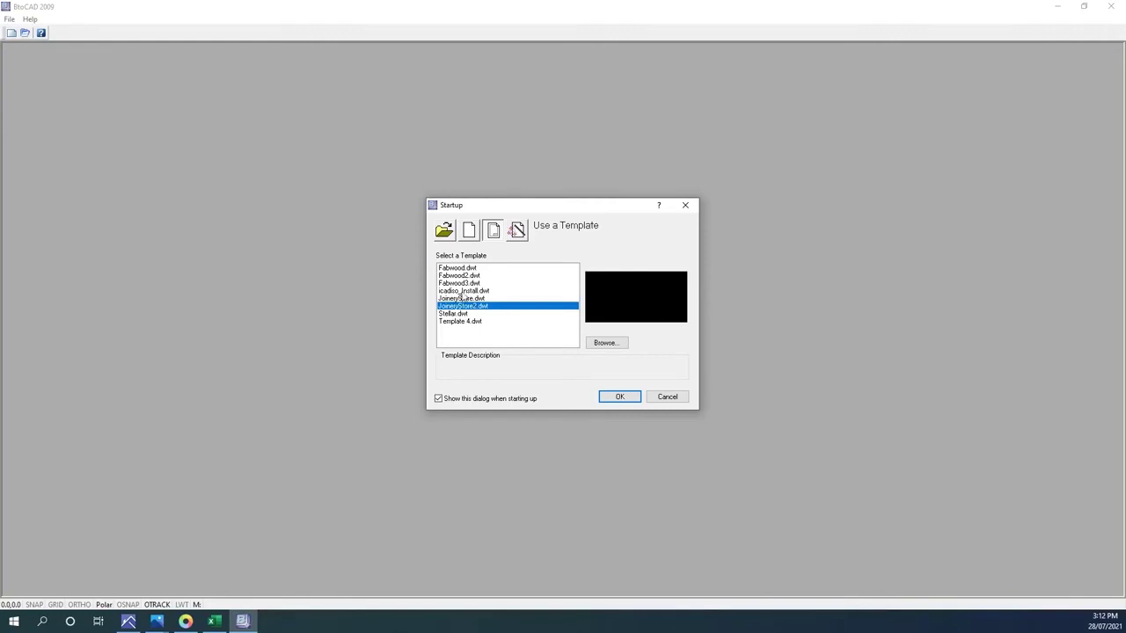
Start the exported drawing from the default template and dismiss the startup tips.
{"action": "left_click", "coordinate": [616, 397]}
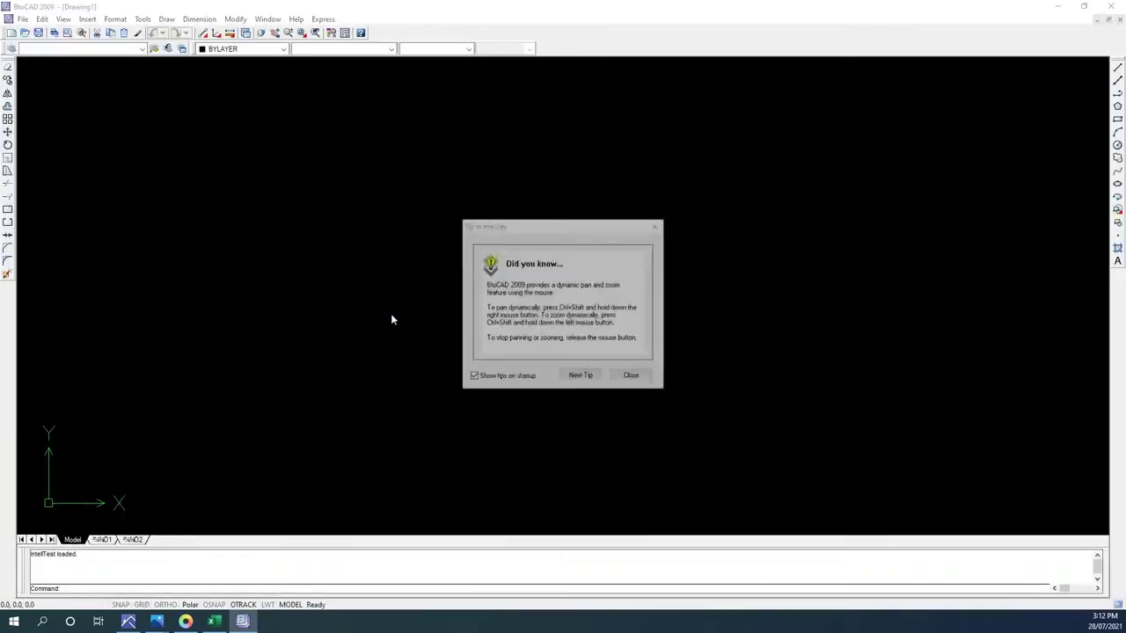
{"action": "left_click", "coordinate": [631, 374]}
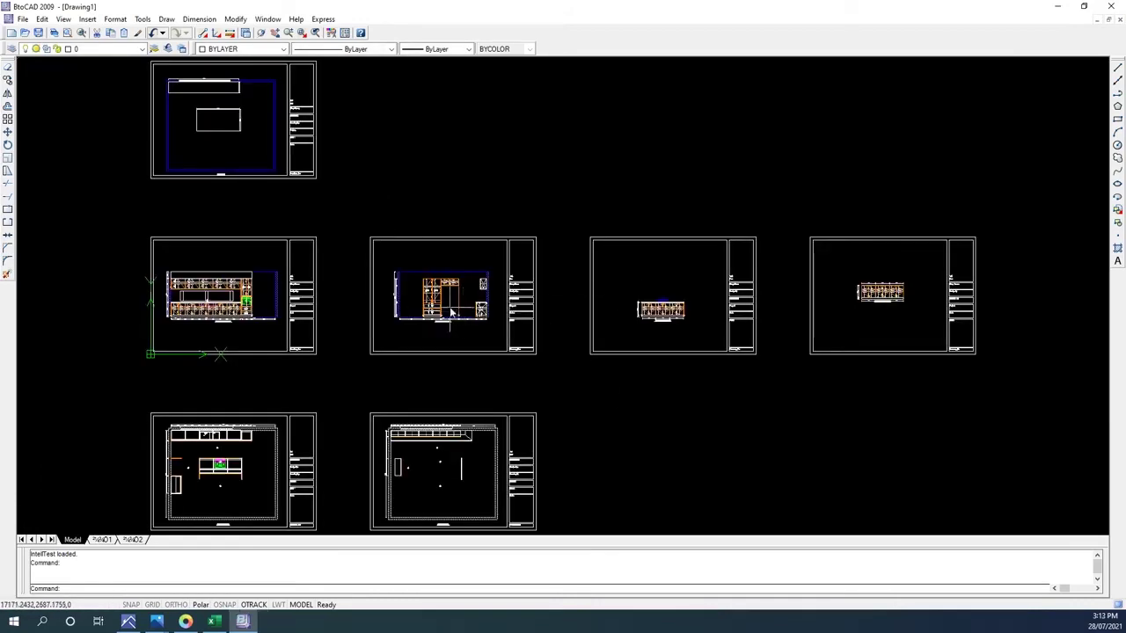
{"action": "scroll", "coordinate": [449, 306], "scroll_direction": "up", "scroll_amount": 5}
{"action": "scroll", "coordinate": [450, 308], "scroll_direction": "up", "scroll_amount": 5}
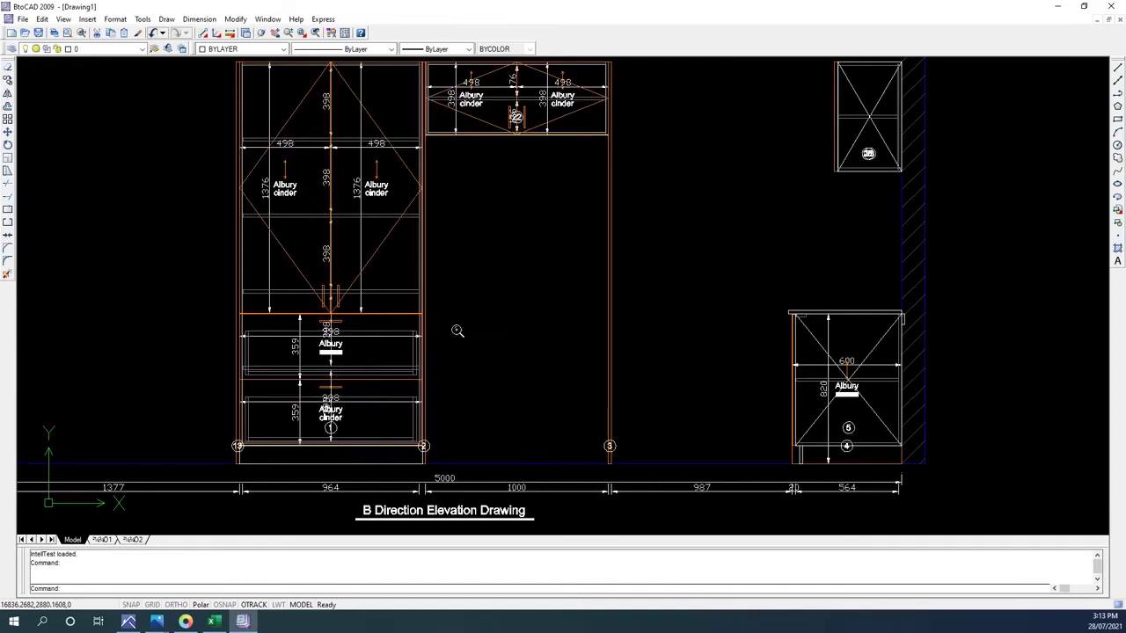
Zoom and pan around the B Direction Elevation to inspect the tall cabinets.
{"action": "middle_click_drag", "start_coordinate": [461, 286], "coordinate": [523, 340]}
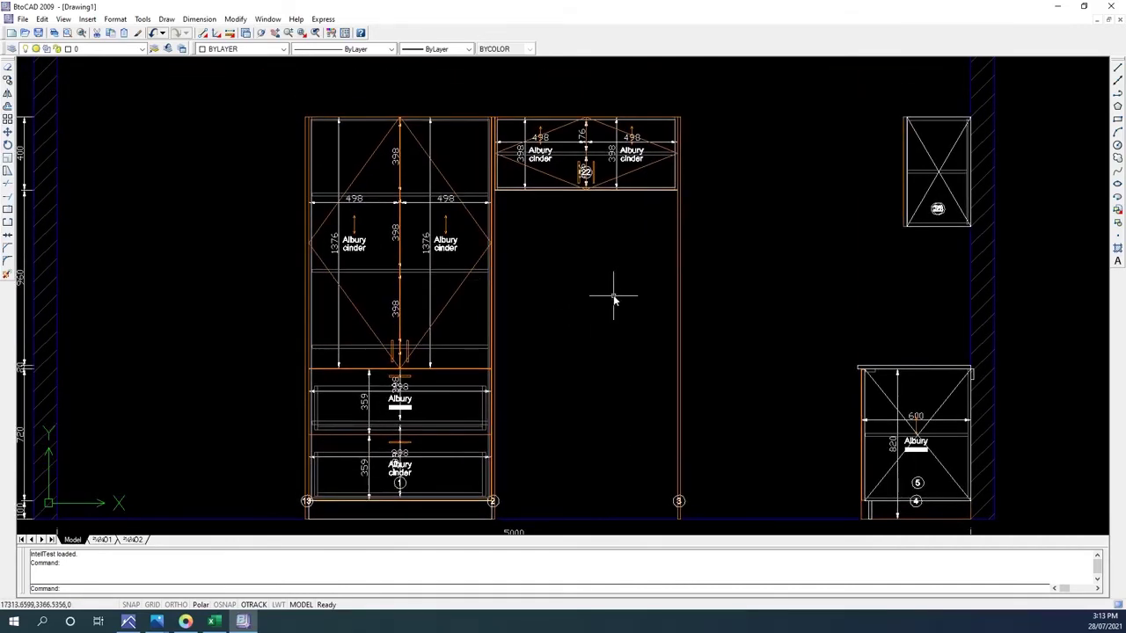
{"action": "scroll", "coordinate": [417, 396], "scroll_direction": "down", "scroll_amount": 2}
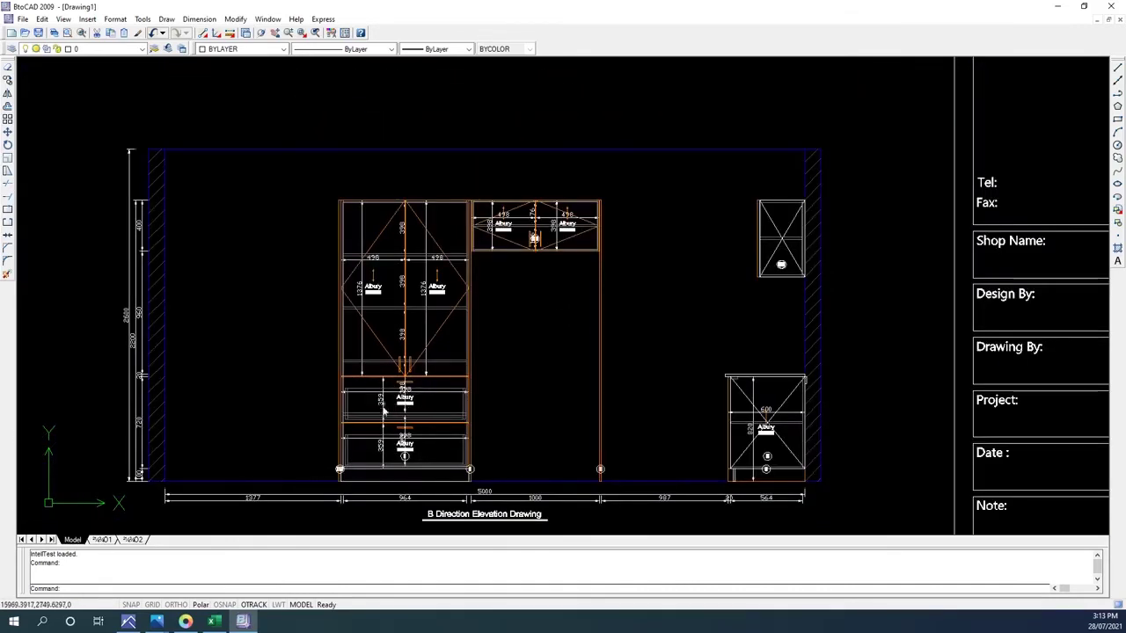
{"action": "scroll", "coordinate": [370, 400], "scroll_direction": "up", "scroll_amount": 2}
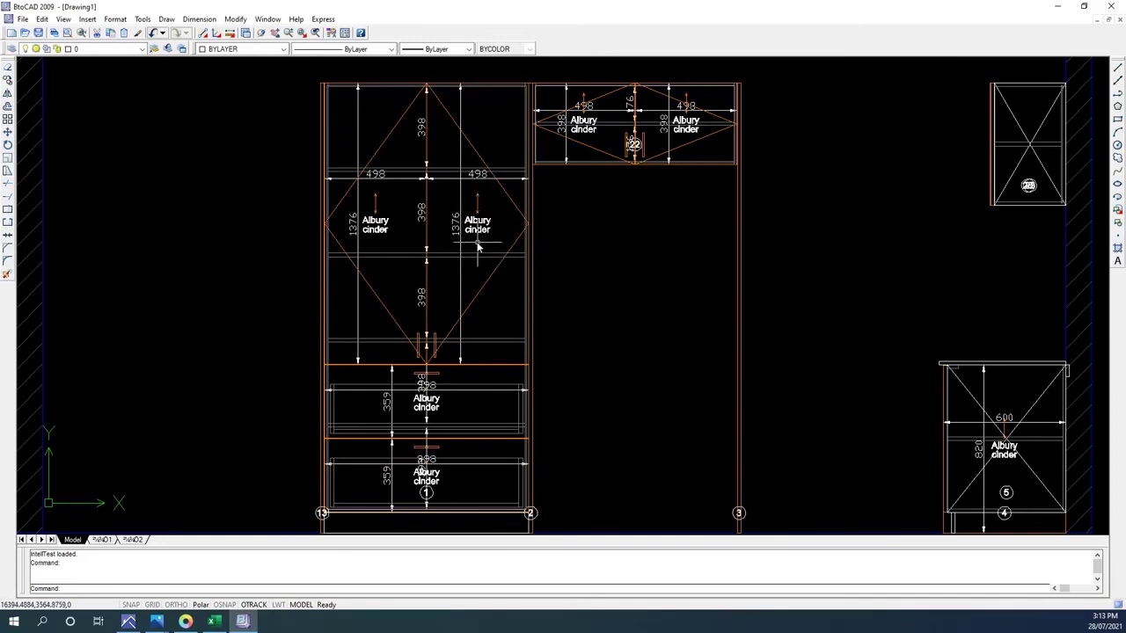
{"action": "scroll", "coordinate": [519, 255], "scroll_direction": "down", "scroll_amount": 4}
{"action": "mouse_move", "coordinate": [646, 281]}
{"action": "middle_mouse_down"}
{"action": "mouse_move", "coordinate": [583, 344]}
{"action": "mouse_move", "coordinate": [685, 230]}
{"action": "middle_mouse_up"}
Zoom out, pan to the kitchen floor plan sheet, and zoom in toward the sink cabinet run.
{"action": "scroll", "coordinate": [601, 294], "scroll_direction": "down", "scroll_amount": 2}
{"action": "scroll", "coordinate": [685, 231], "scroll_direction": "down", "scroll_amount": 2}
{"action": "middle_click_drag", "start_coordinate": [478, 370], "coordinate": [528, 258]}
{"action": "scroll", "coordinate": [279, 317], "scroll_direction": "up", "scroll_amount": 3}
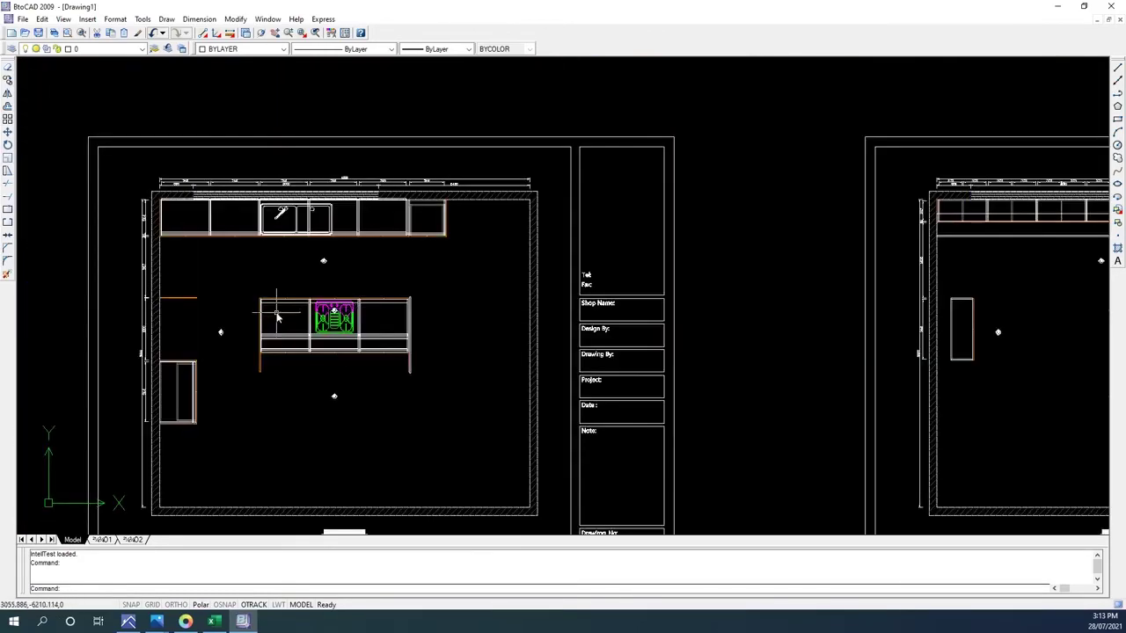
{"action": "mouse_move", "coordinate": [279, 317]}
{"action": "middle_mouse_down"}
{"action": "mouse_move", "coordinate": [412, 265]}
{"action": "mouse_move", "coordinate": [413, 322]}
{"action": "middle_mouse_up"}
{"action": "scroll", "coordinate": [410, 184], "scroll_direction": "up", "scroll_amount": 3}
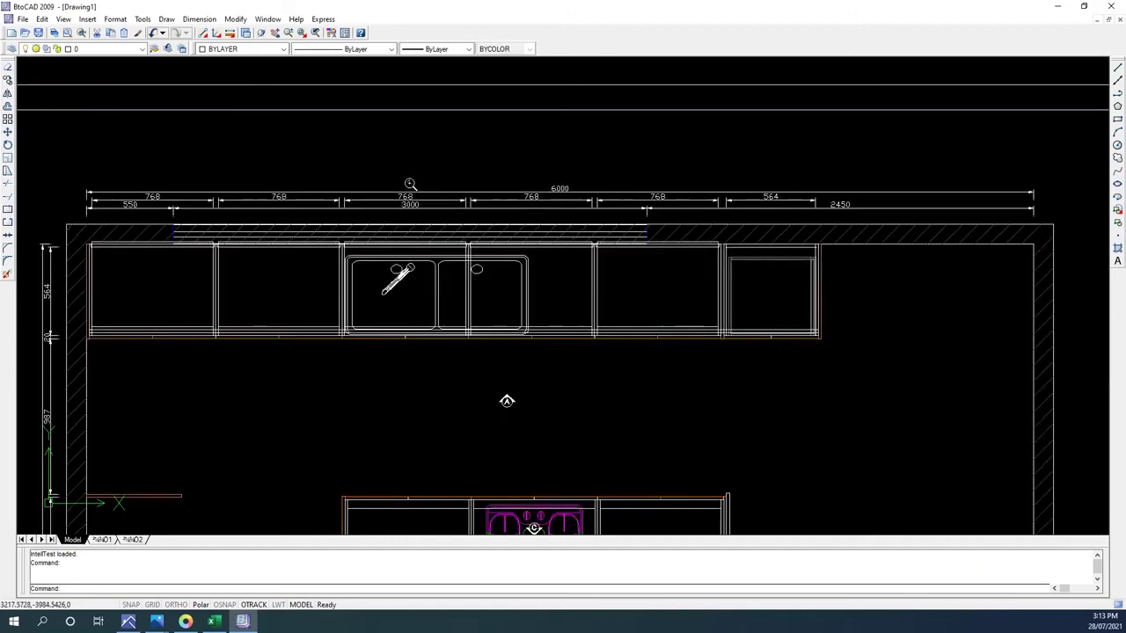